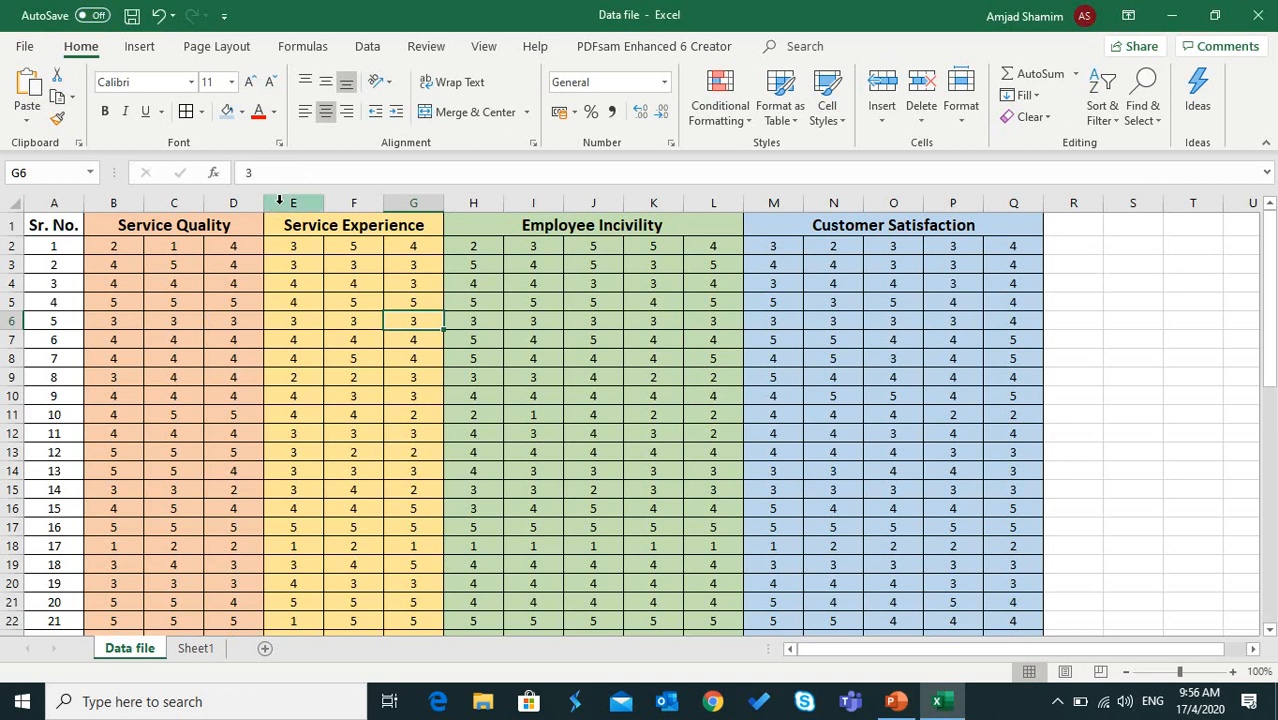
Step: Insert a blank column E between the Service Quality and Service Experience data
left_click(280, 200)
right_click(281, 203)
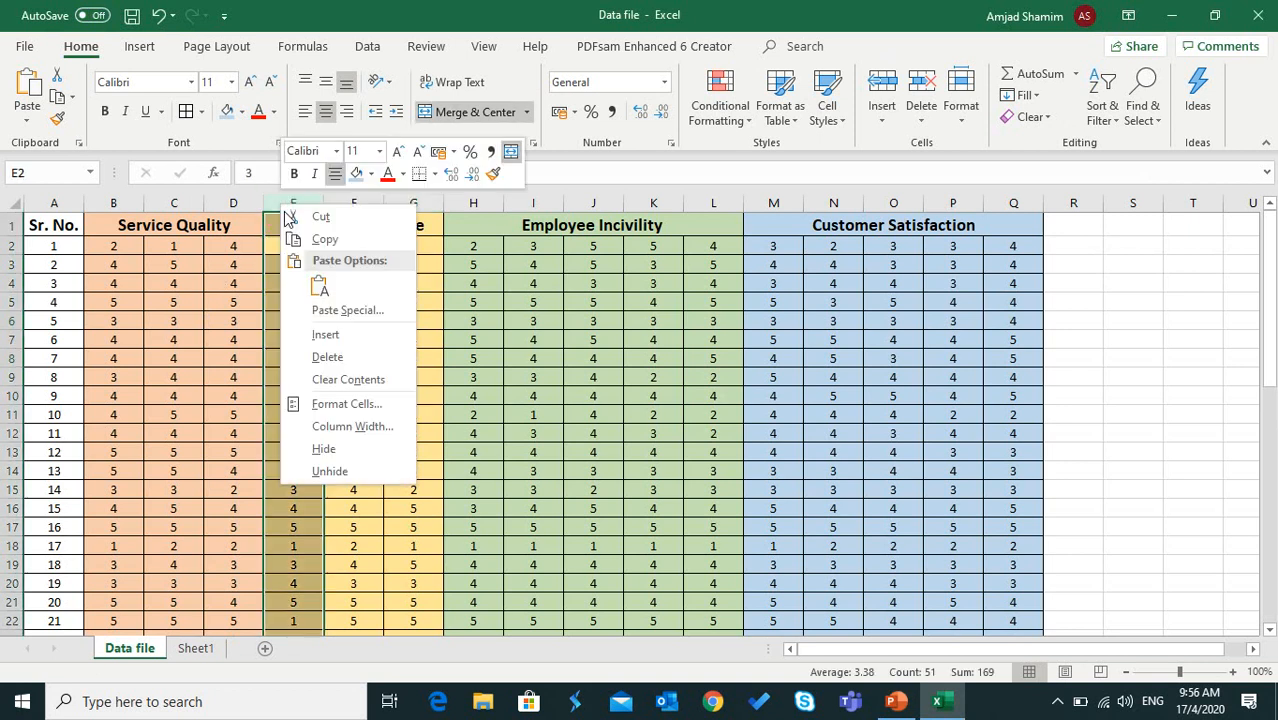
left_click(322, 336)
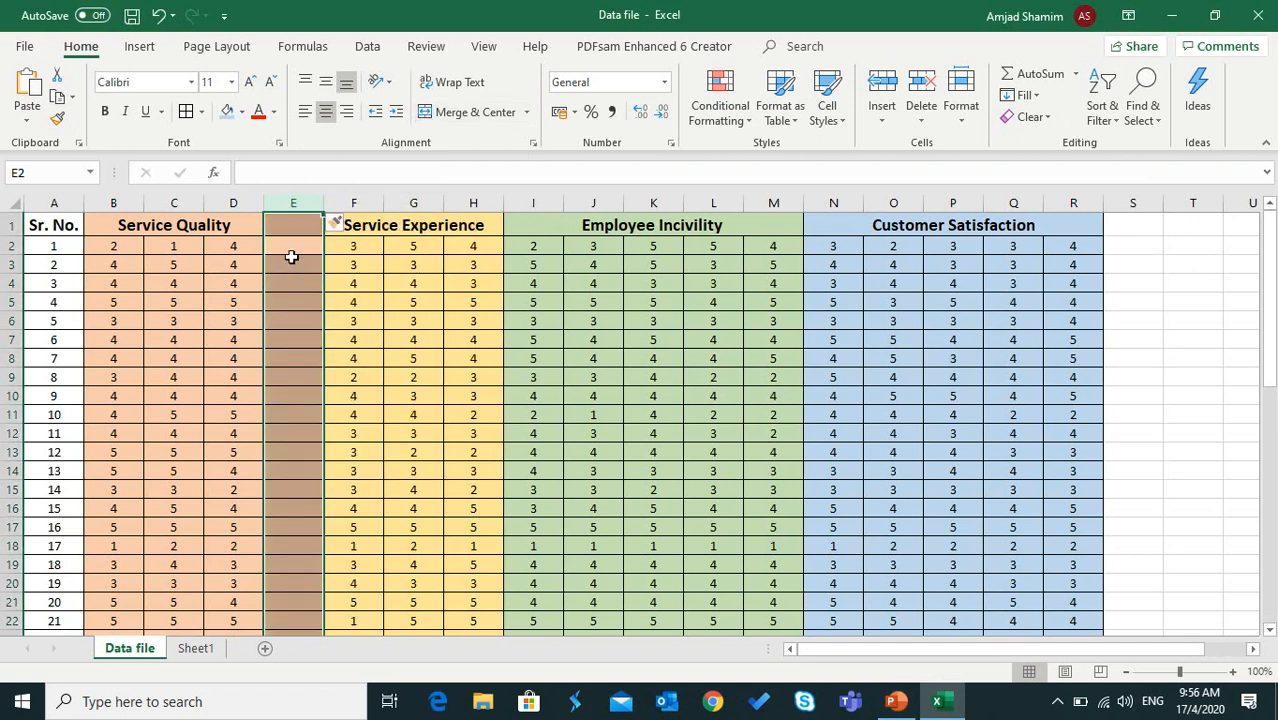
Step: Enter =AVERAGE(B2:D2) in cell E2 to average the first respondent's Service Quality items
left_click(288, 250)
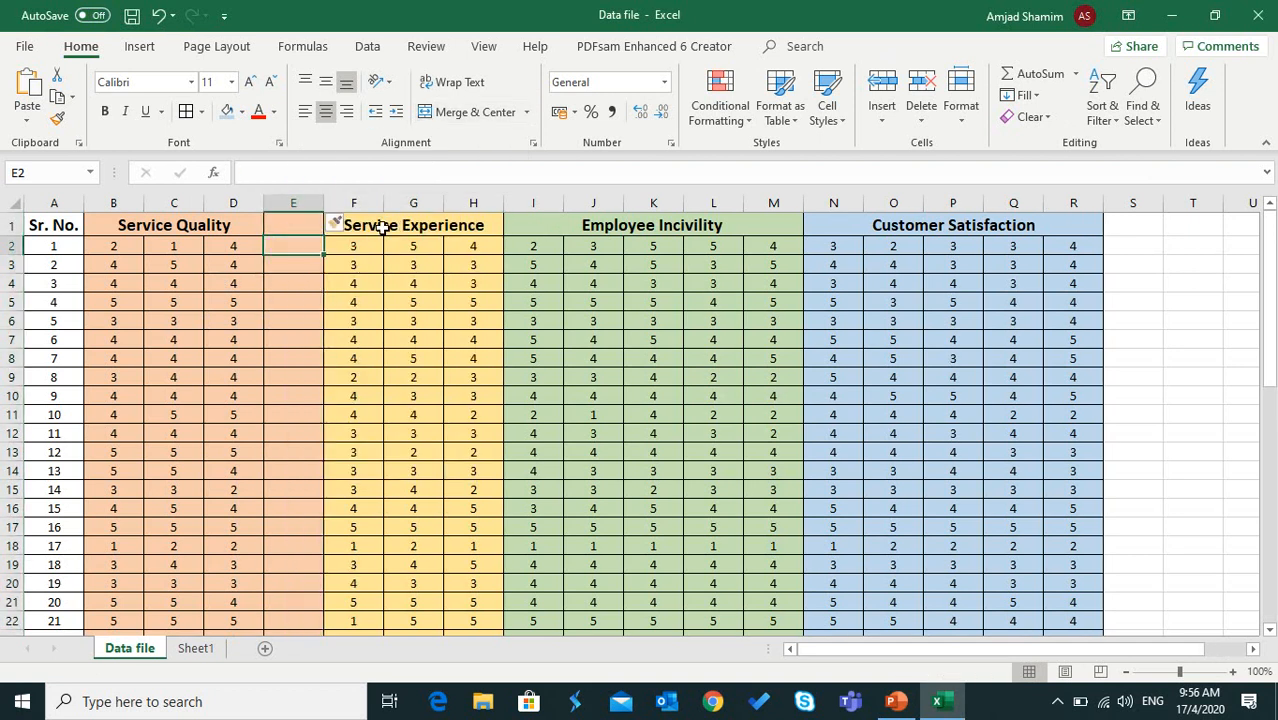
type("=ave")
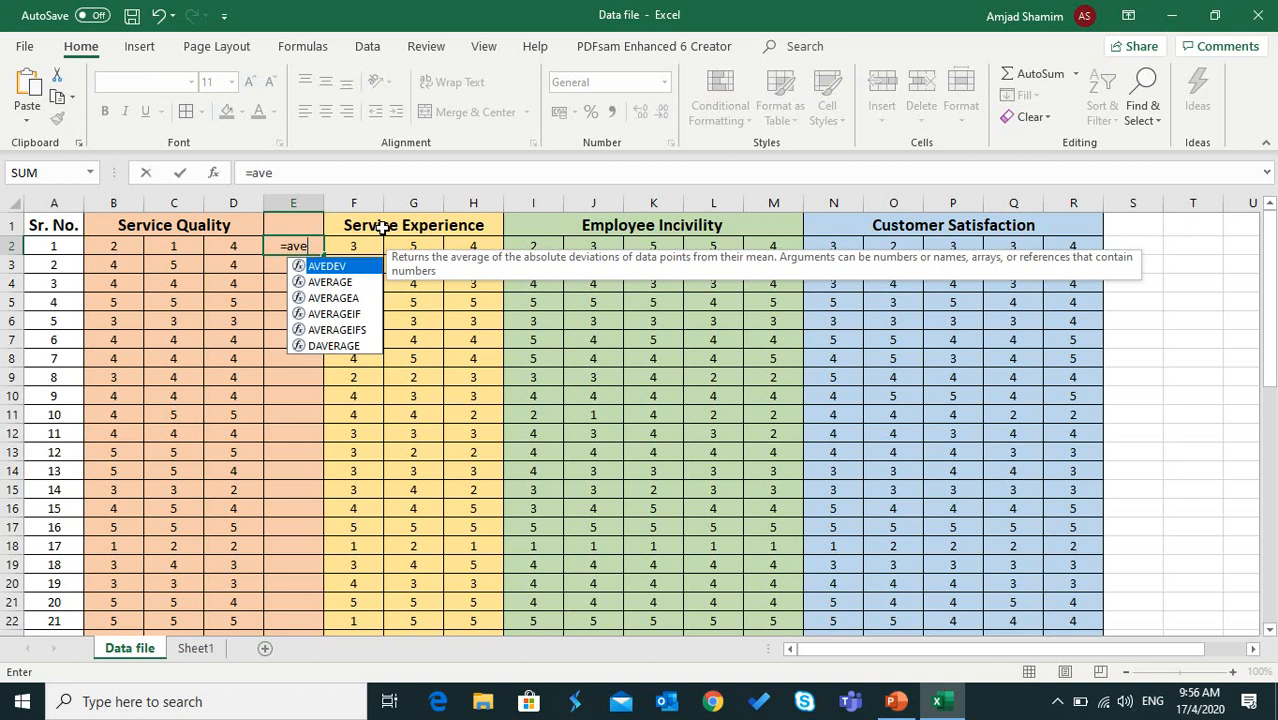
type("rage(")
key("Left")
key("Left")
key("Left")
key("shift+Right")
key("shift+Right")
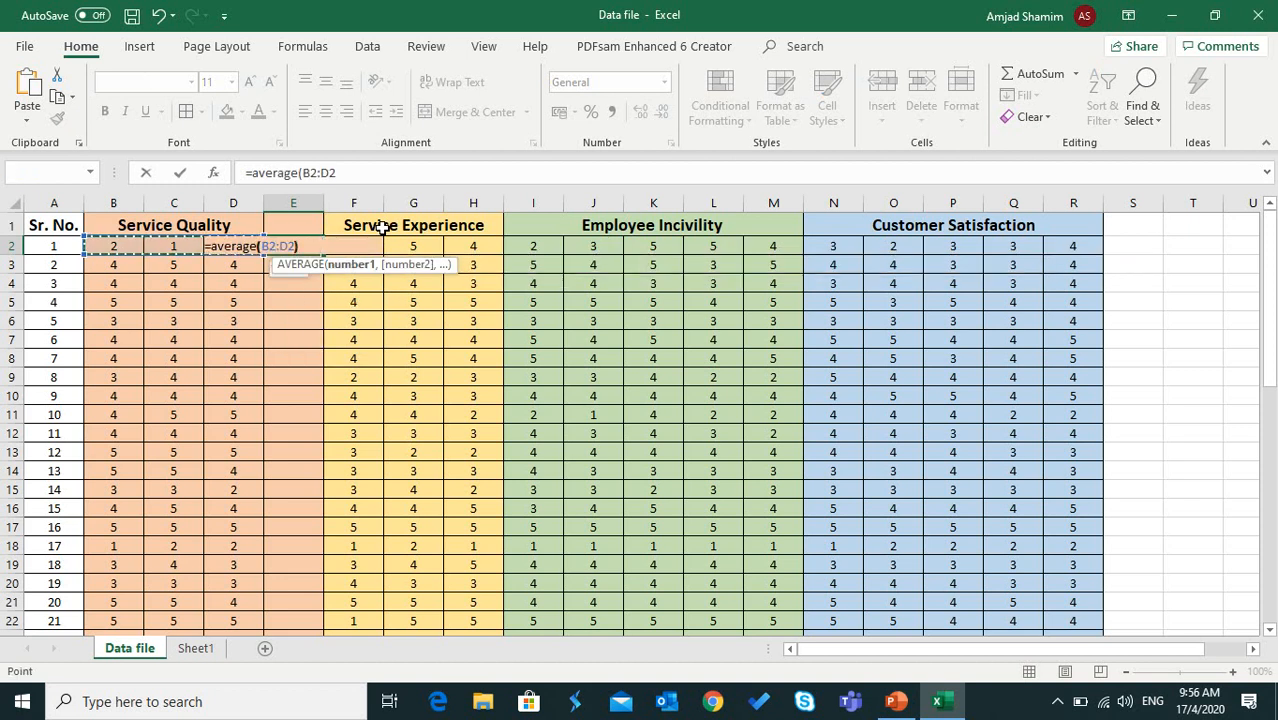
type(")")
key("Return")
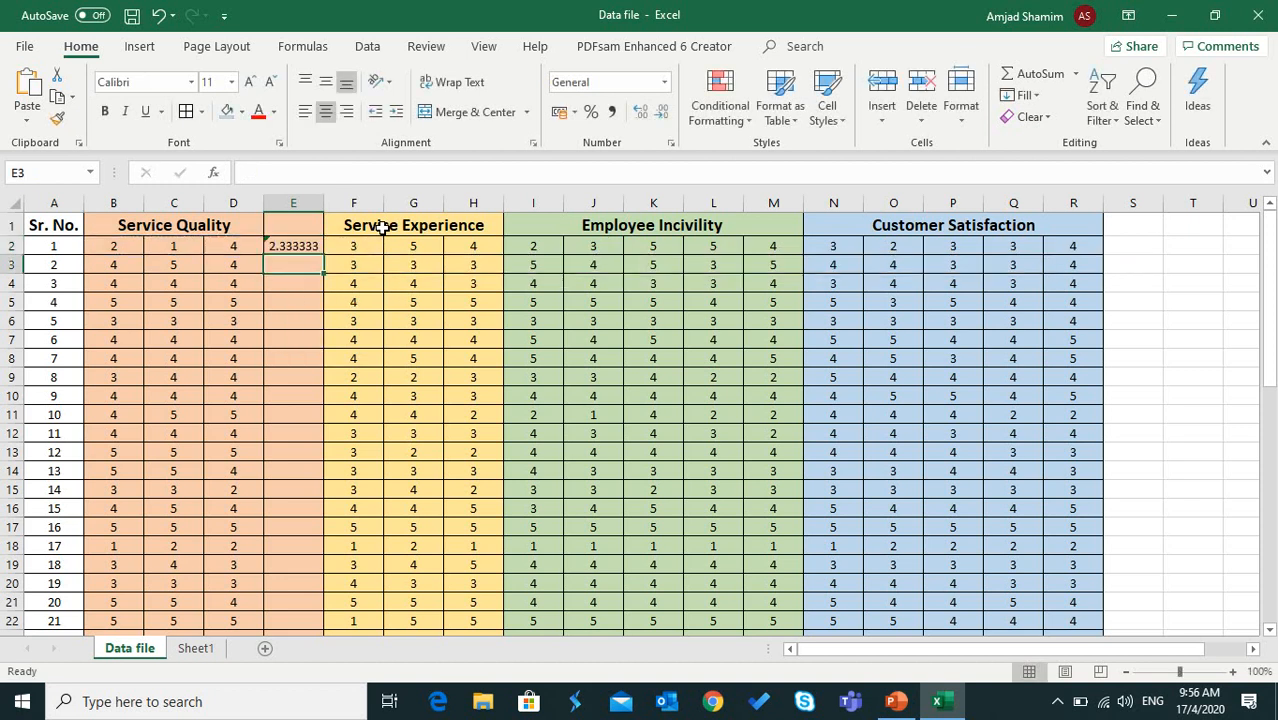
Step: Fill the Service Quality average formula from E2 down to E51
left_click(305, 246)
left_click_drag(322, 254, 288, 606)
scroll(350, 530, "up", 10)
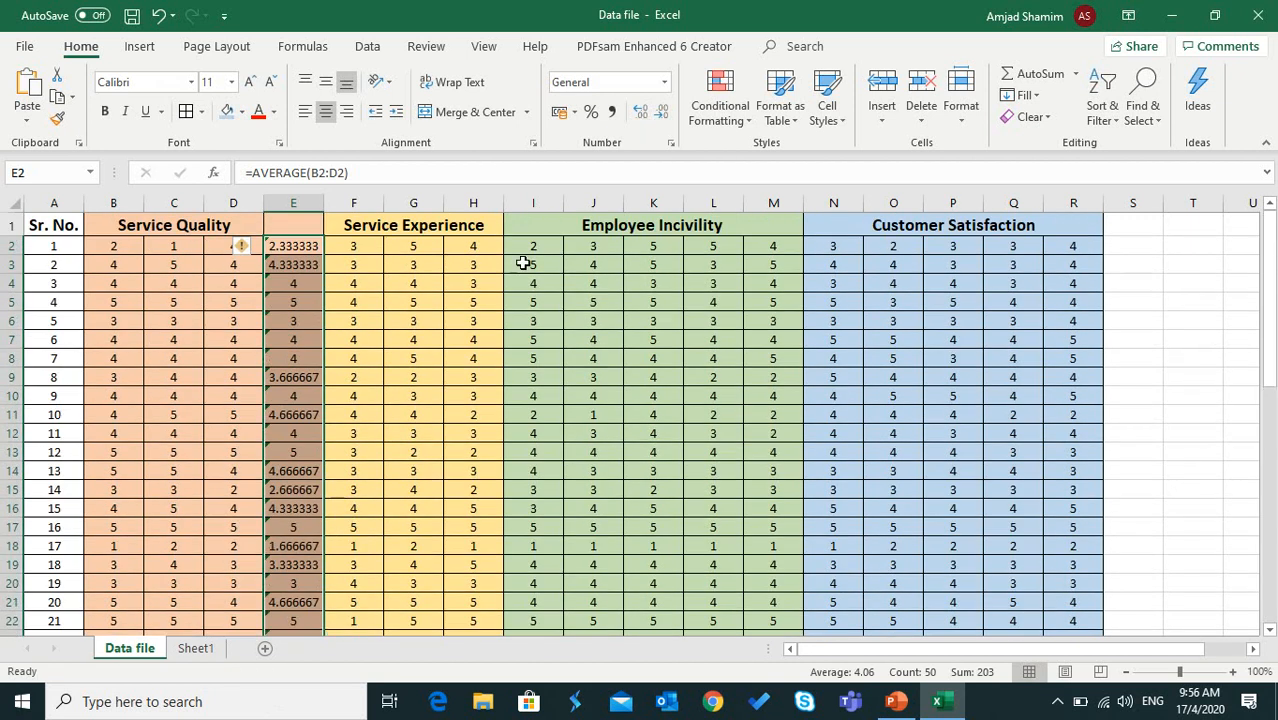
Step: Insert a blank column I between the Service Experience and Employee Incivility data
left_click(540, 204)
right_click(558, 246)
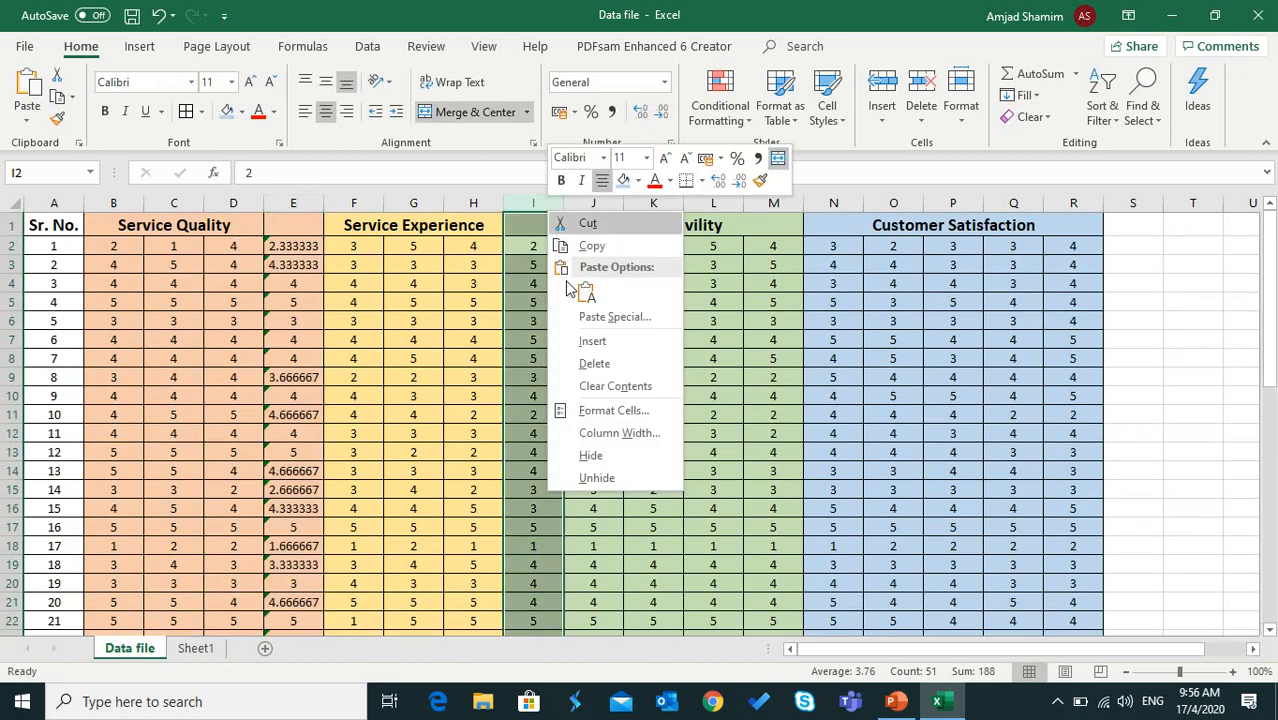
left_click(591, 342)
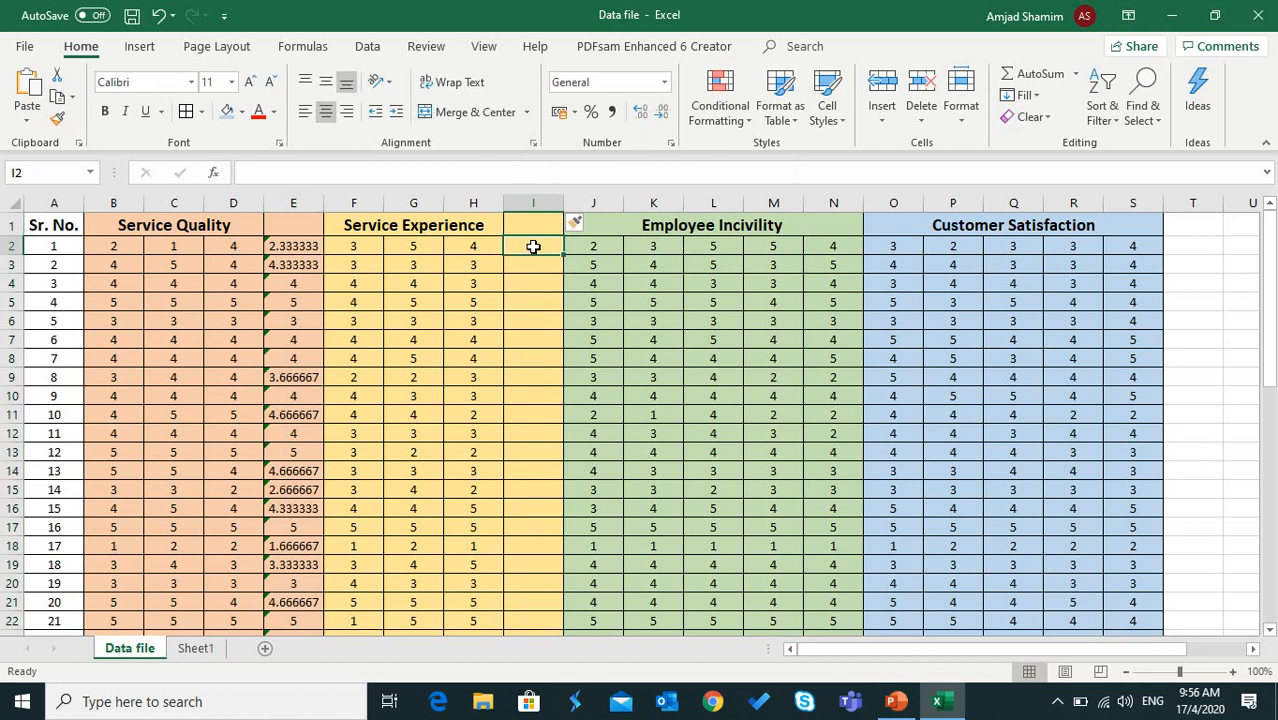
Step: Enter =AVERAGE(F2:H2) in cell I2 to average the first respondent's Service Experience items
type("=average")
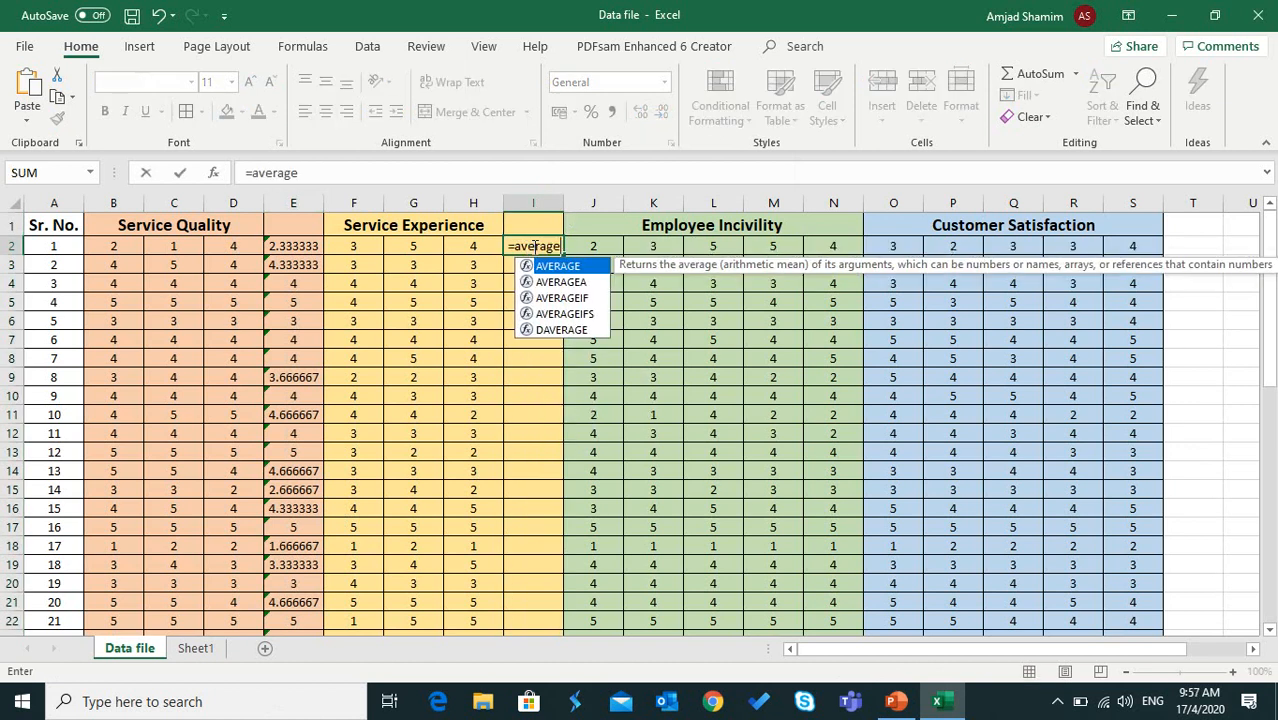
type("(")
left_click_drag(353, 246, 473, 246)
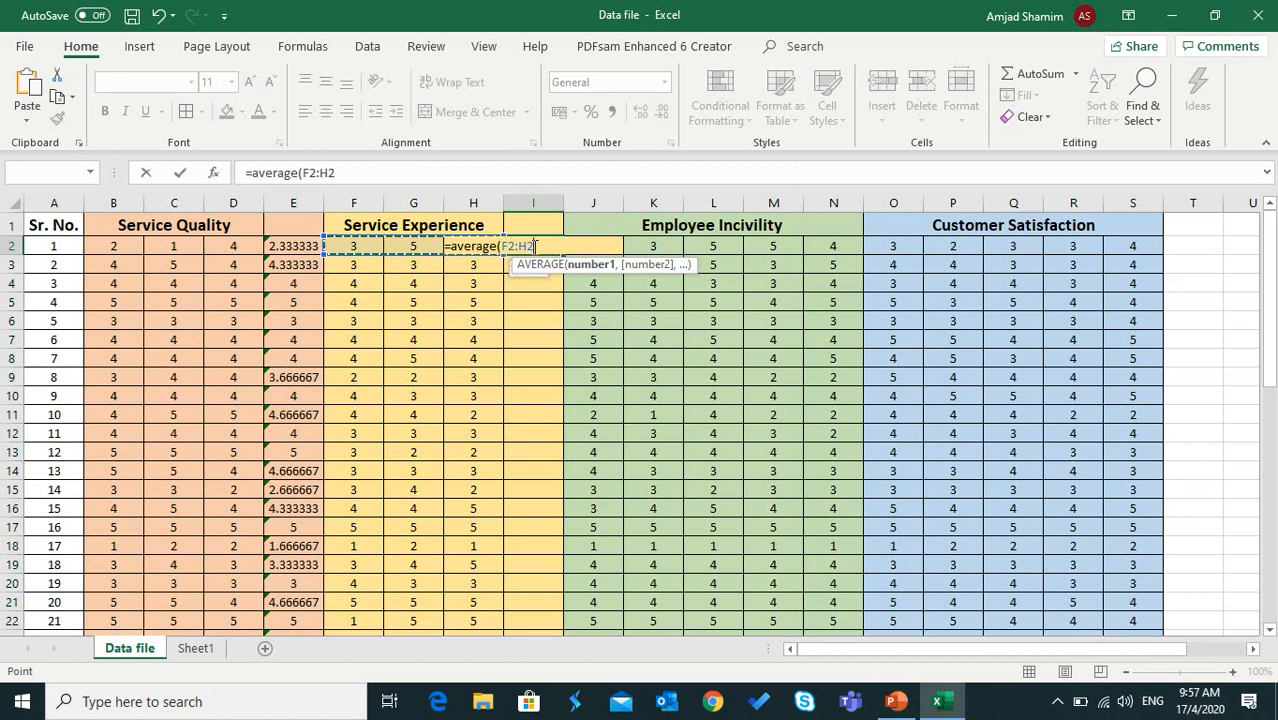
type(")")
Step: Fill the Service Experience average formula from I2 down to I51
left_click(533, 246)
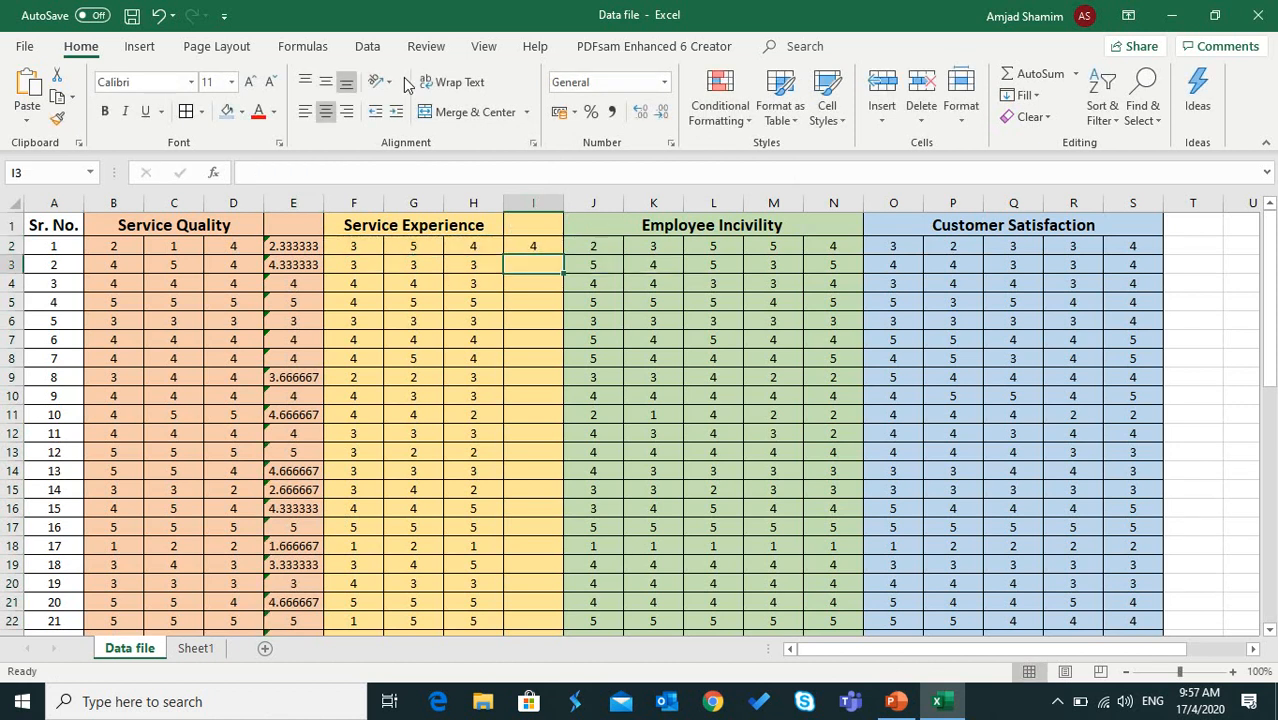
left_click_drag(562, 255, 552, 583)
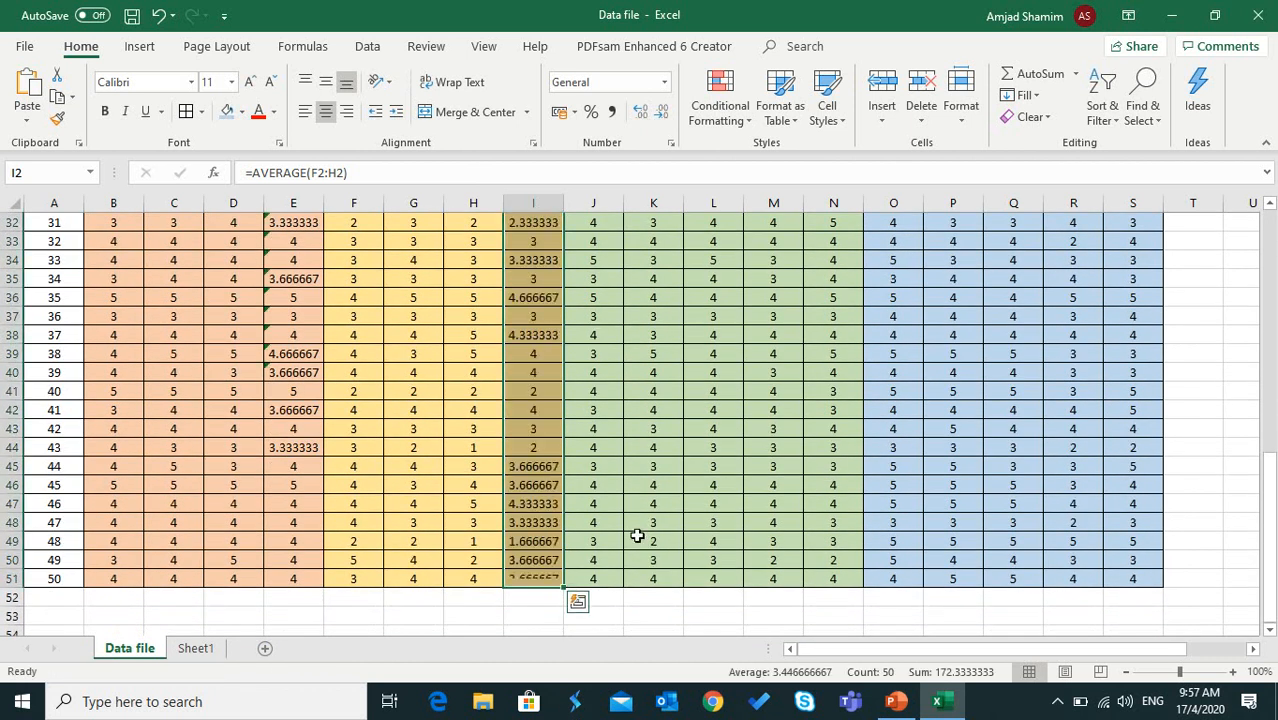
scroll(636, 520, "up", 10)
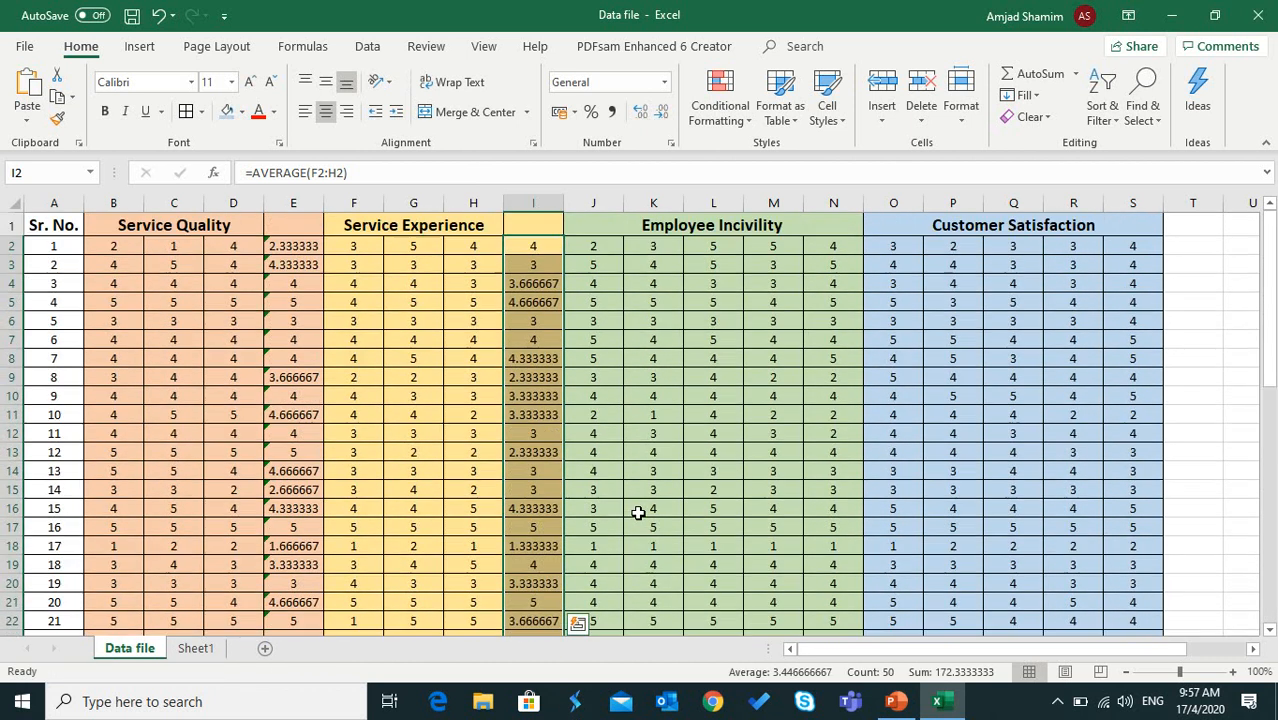
Step: Insert a blank column O between the Employee Incivility and Customer Satisfaction data
left_click(899, 203)
right_click(900, 204)
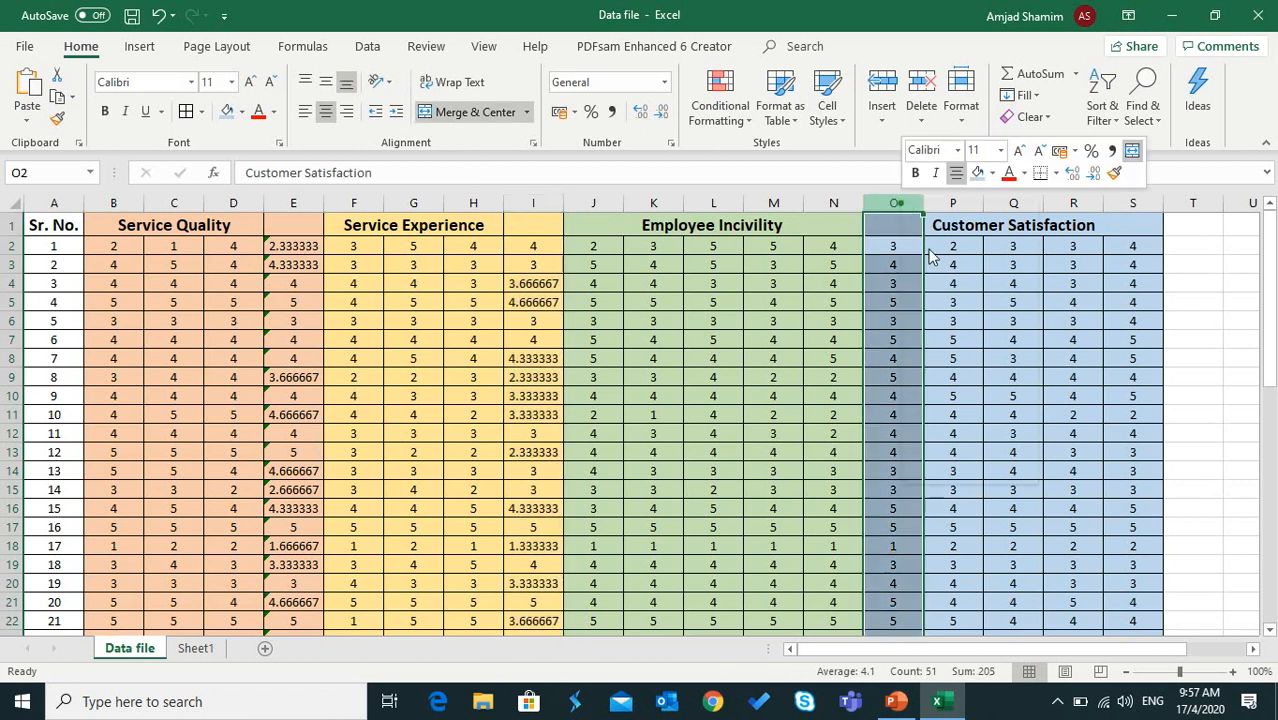
left_click(956, 336)
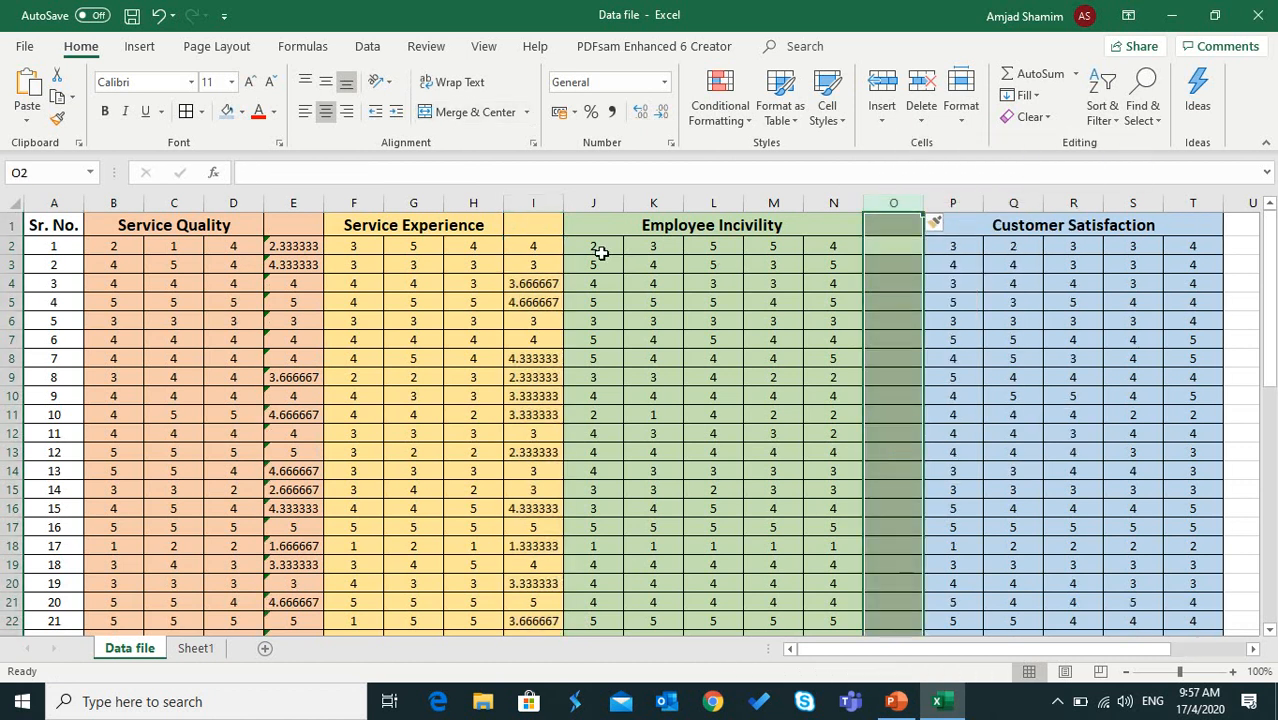
Step: Enter =AVERAGE(J2:N2) in cell O2 to average the first respondent's Employee Incivility items
left_click(898, 251)
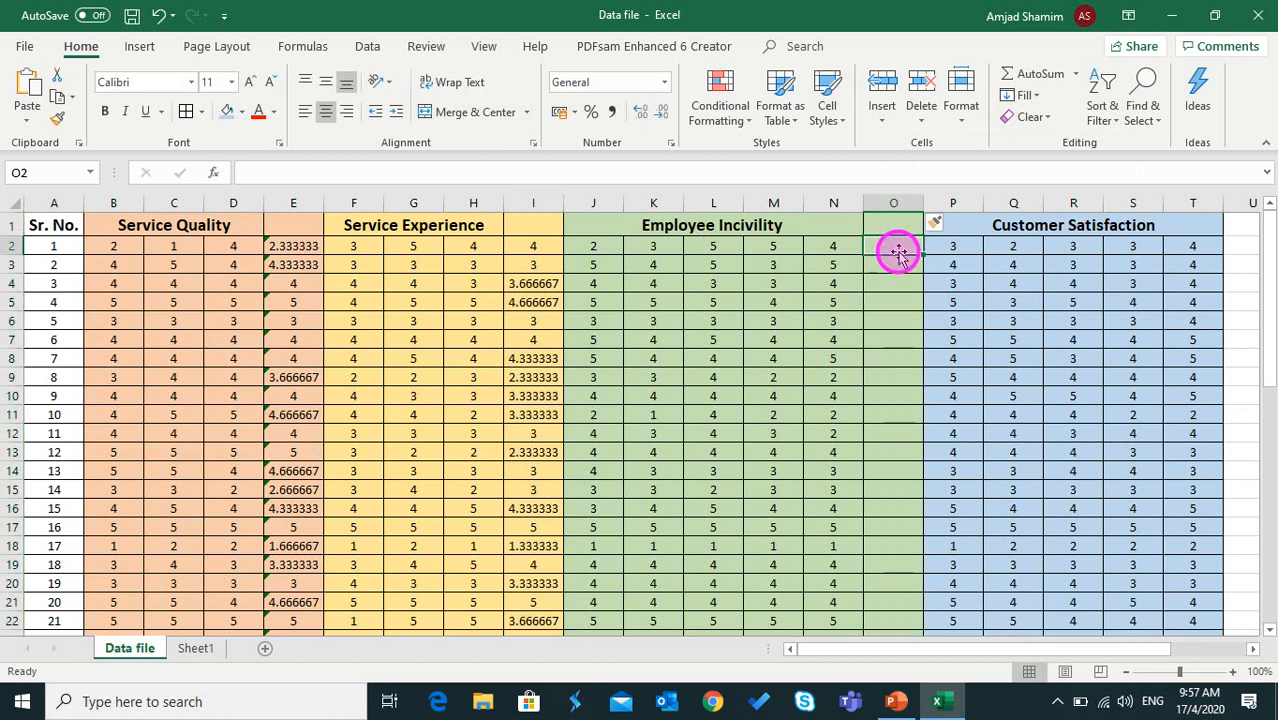
type("=")
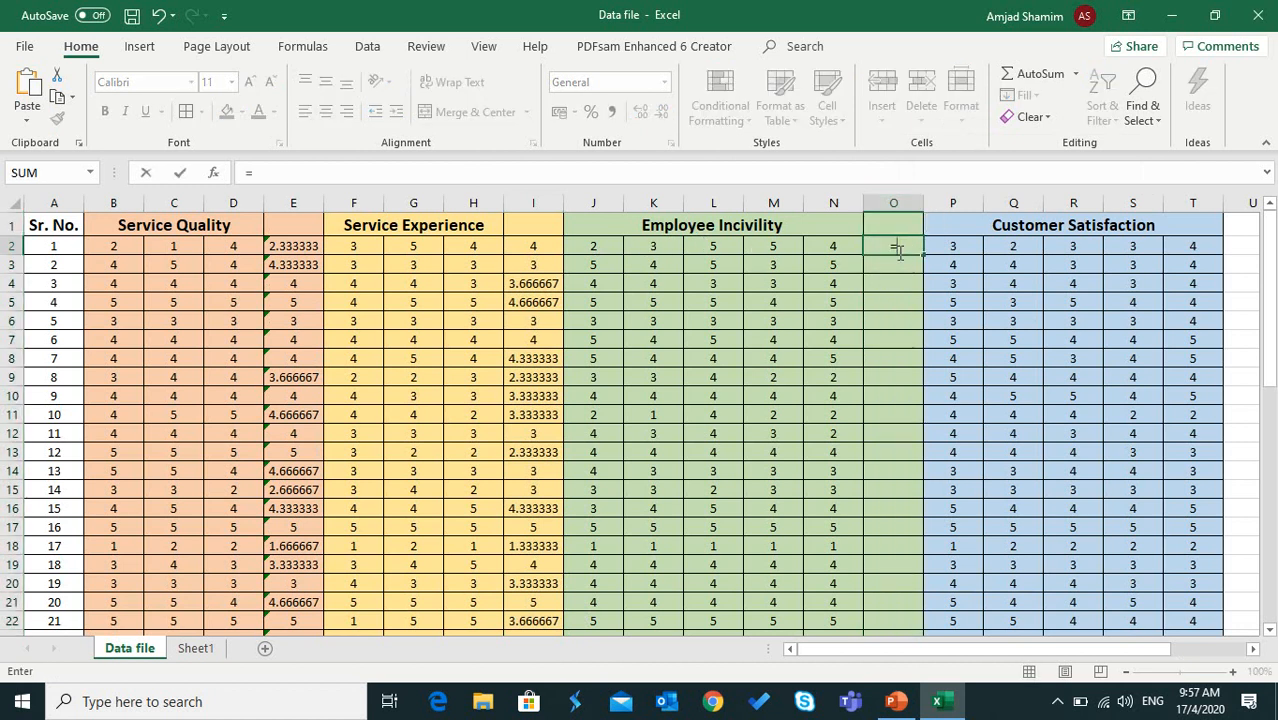
type("average(")
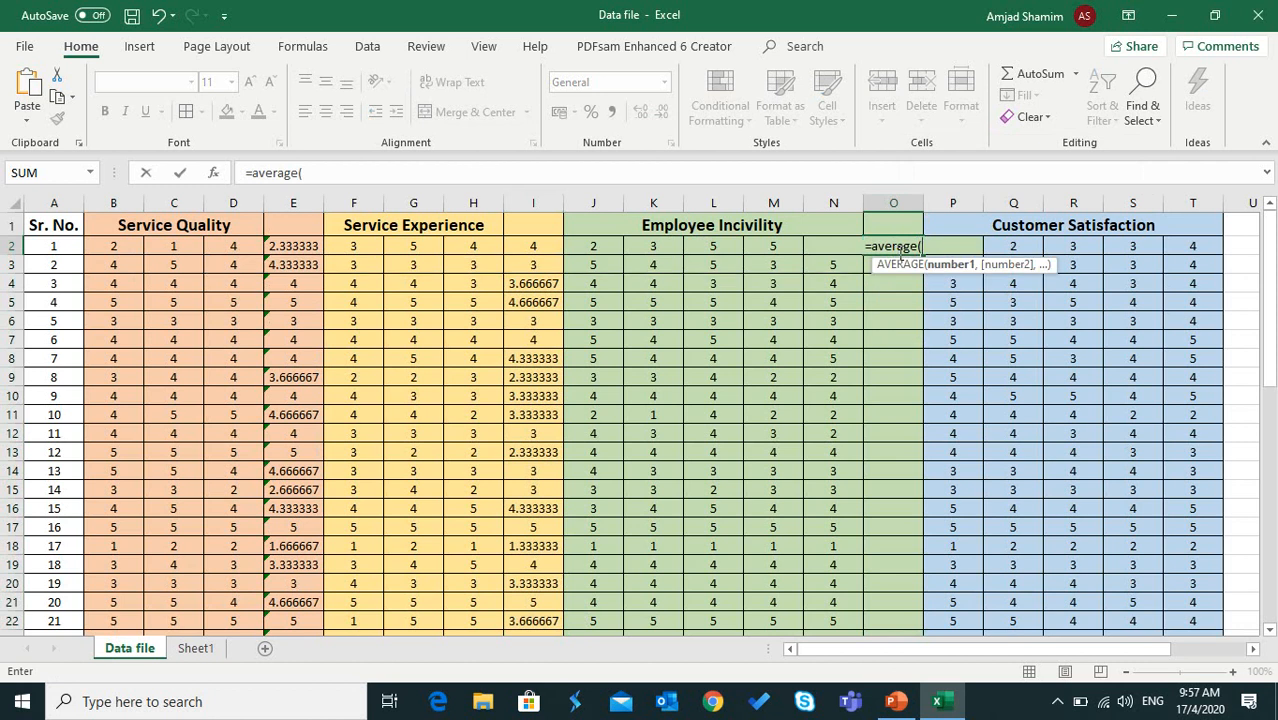
key("Left")
key("Left")
key("Left")
key("Left")
key("Left")
key("shift+Right")
key("shift+Right")
key("shift+Right")
key("shift+Right")
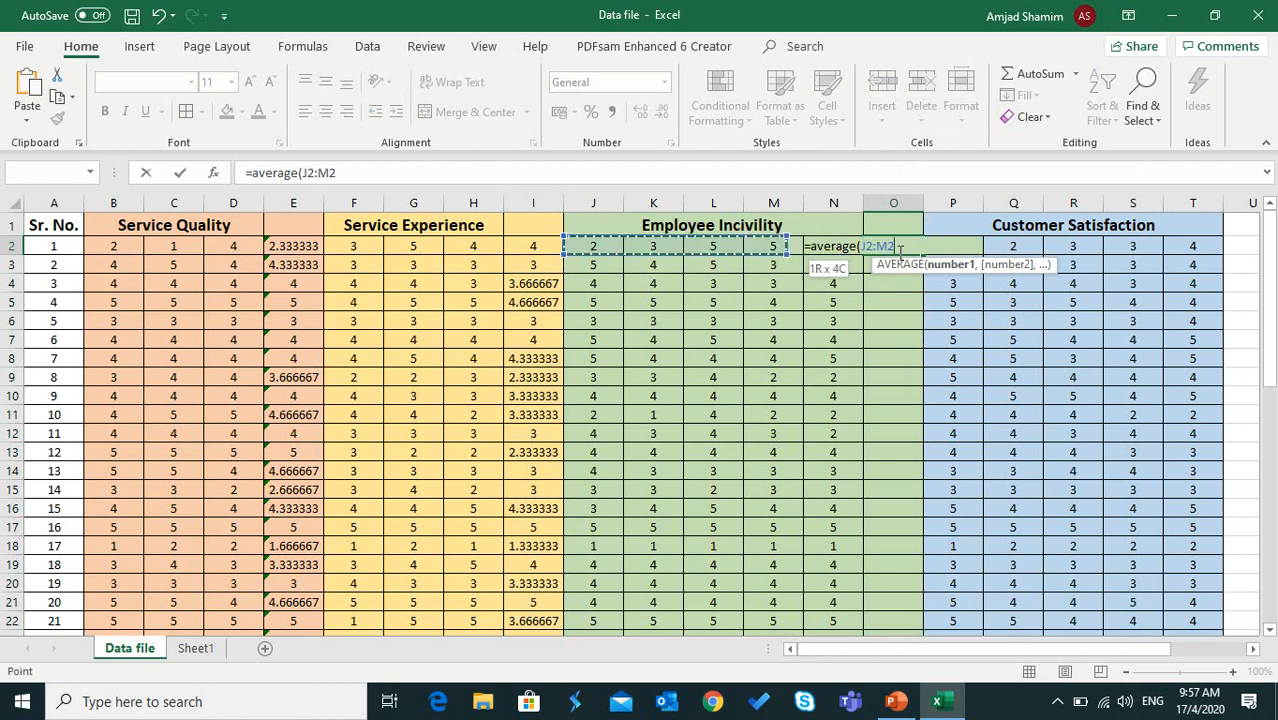
key("Return")
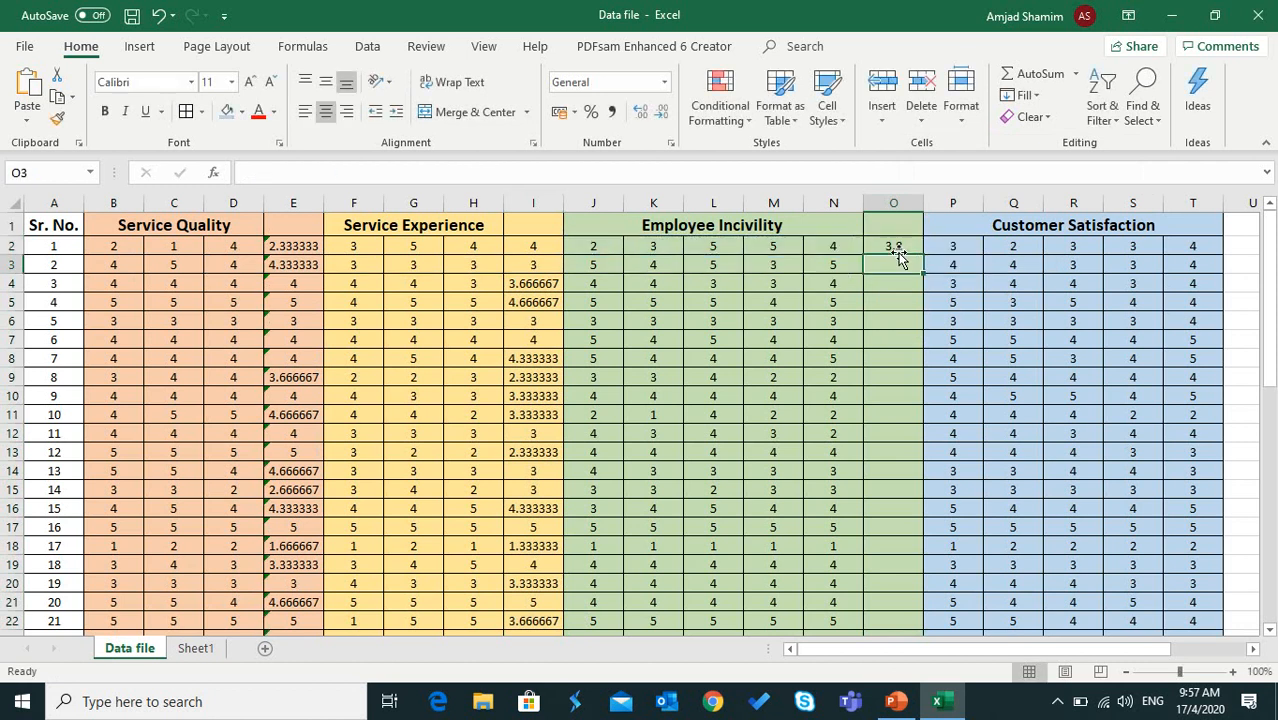
Step: Fill the Employee Incivility average formula from O2 down to O51
left_click(900, 249)
left_click_drag(921, 255, 910, 624)
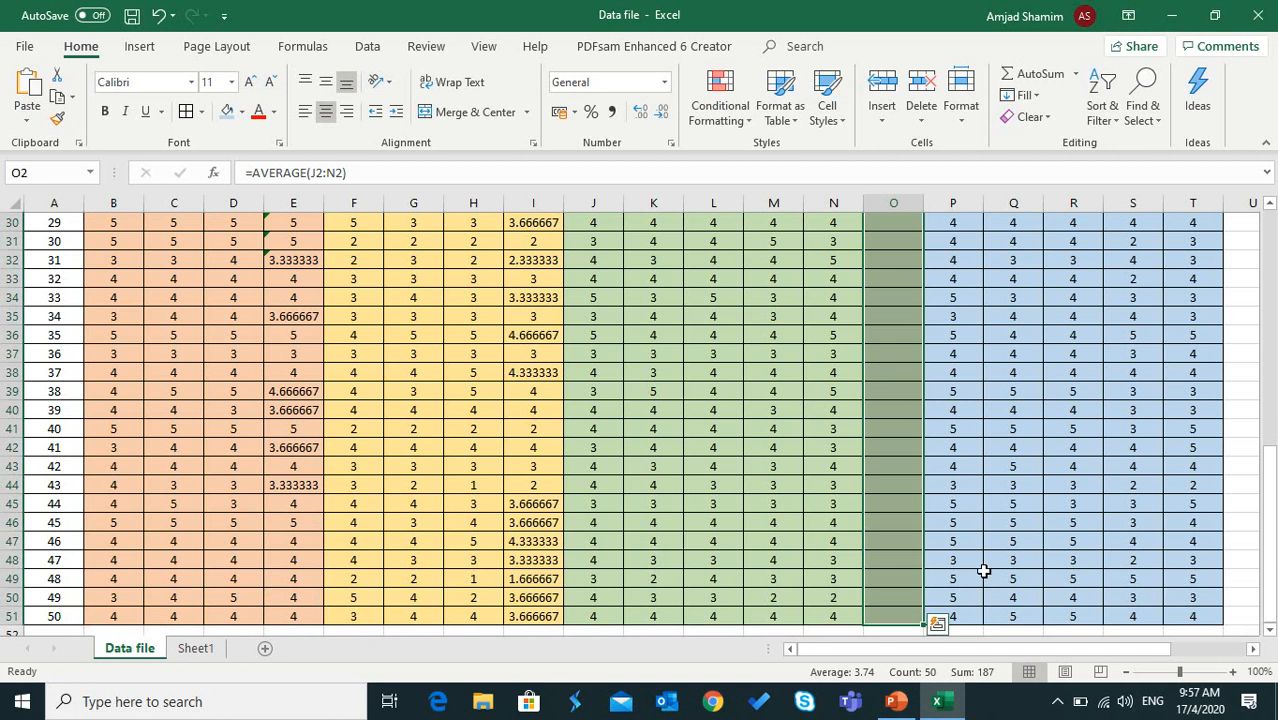
scroll(1197, 316, "up", 10)
Step: Enter =AVERAGE(P2:T2) in cell U2 to average the first respondent's Customer Satisfaction items
left_click(1248, 246)
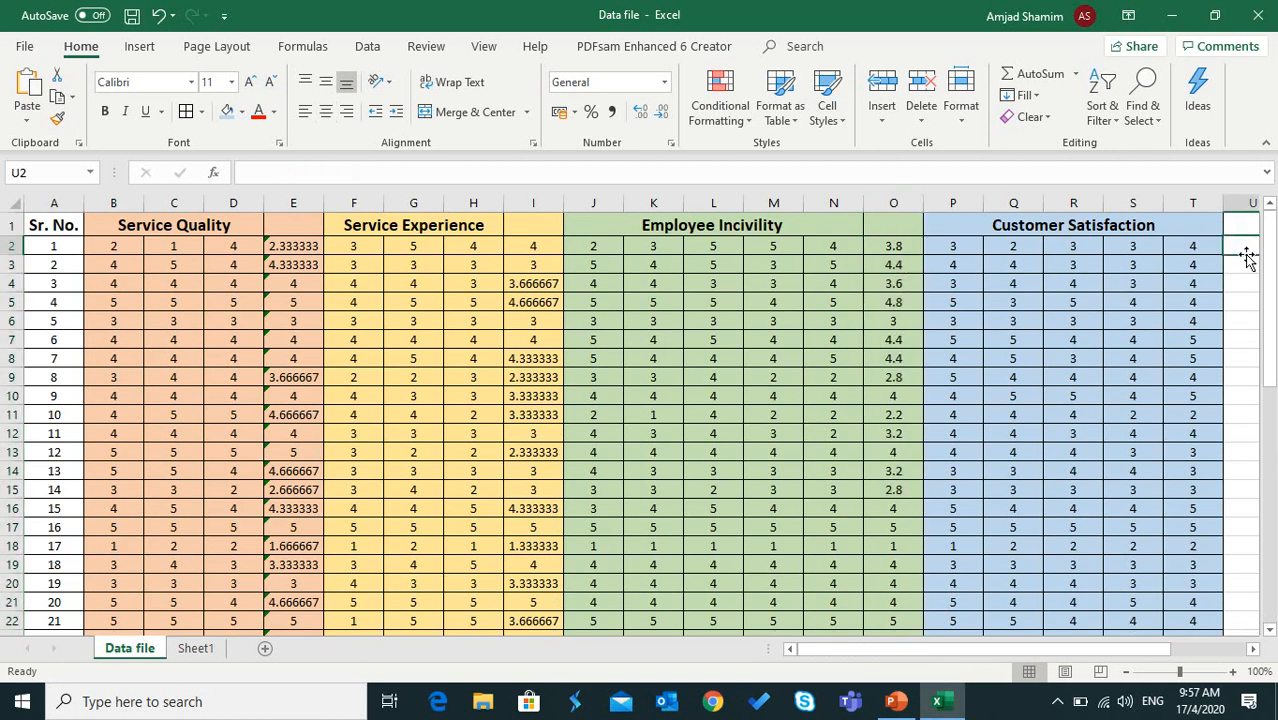
scroll(1246, 256, "right", 3)
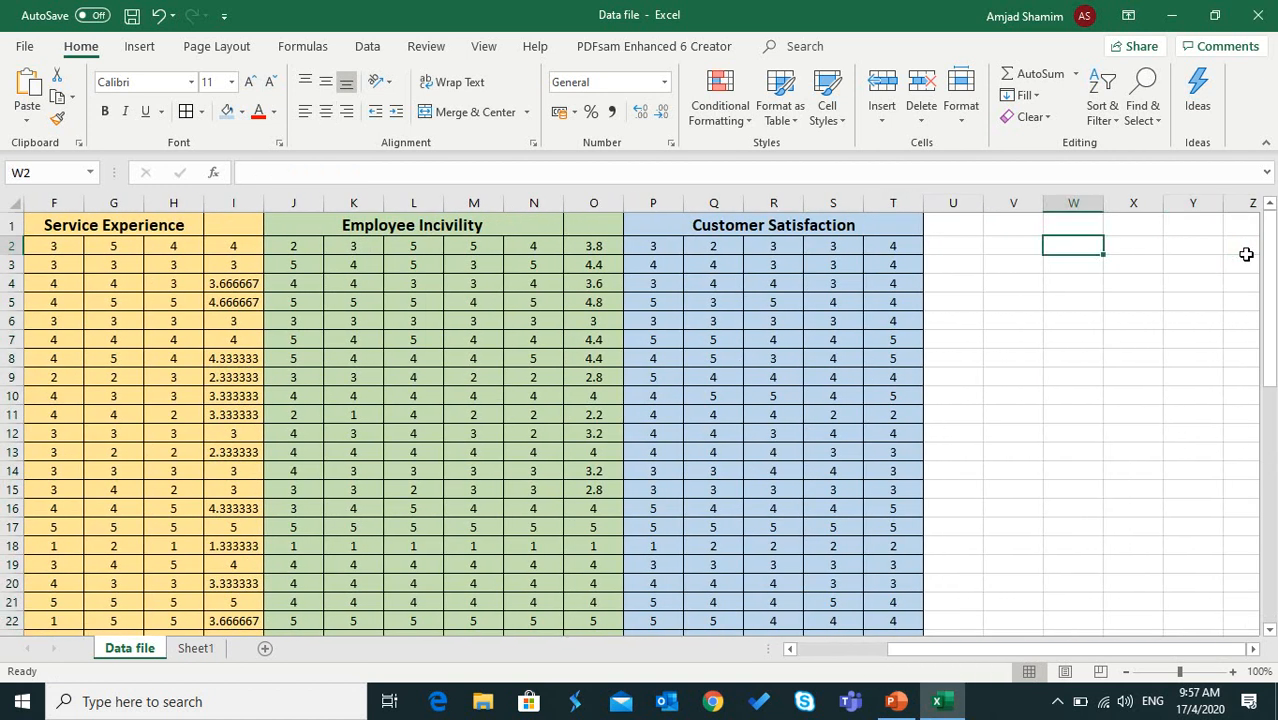
type("=average(")
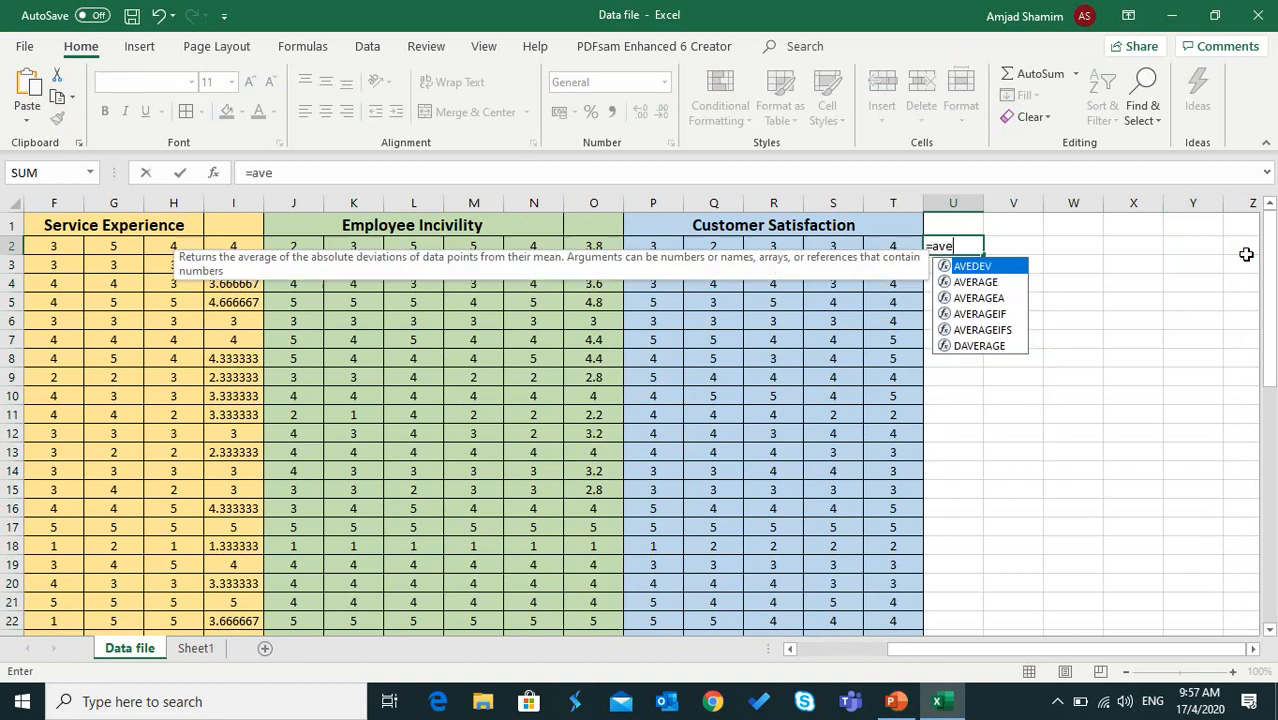
key("Left")
key("Left")
key("Left")
key("Left")
key("Left")
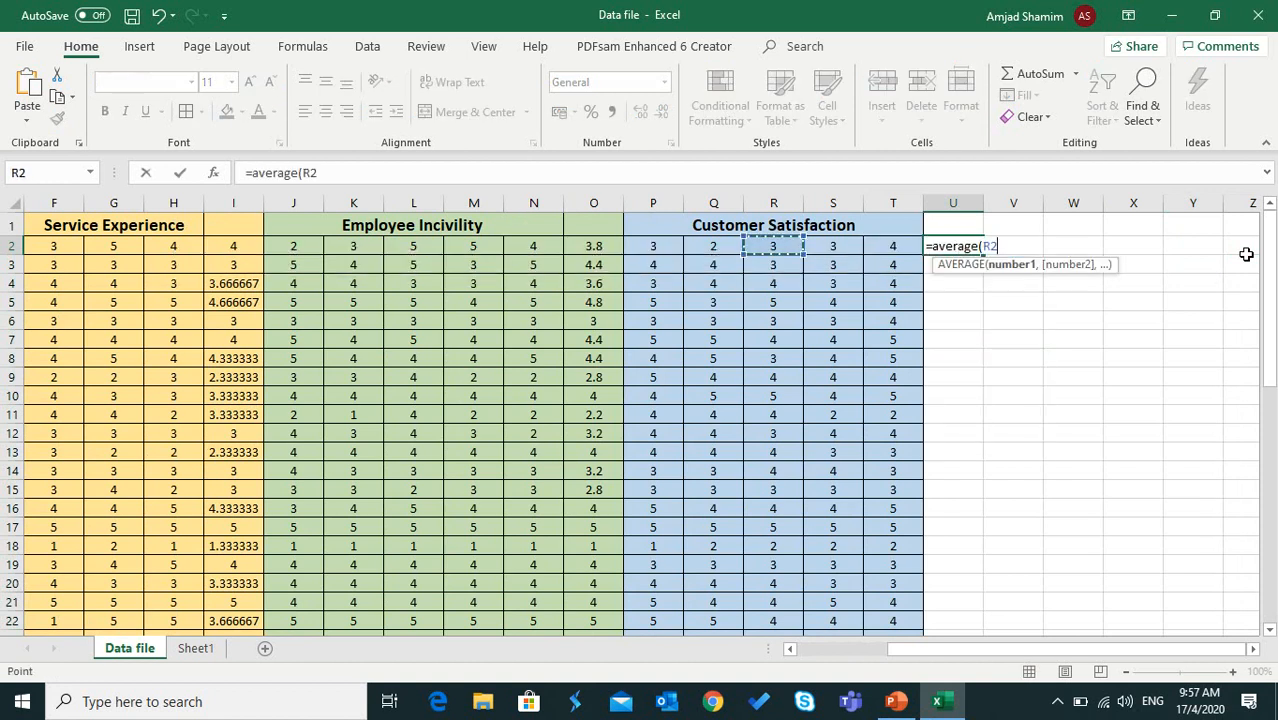
key("shift+Right")
key("shift+Right")
key("shift+Right")
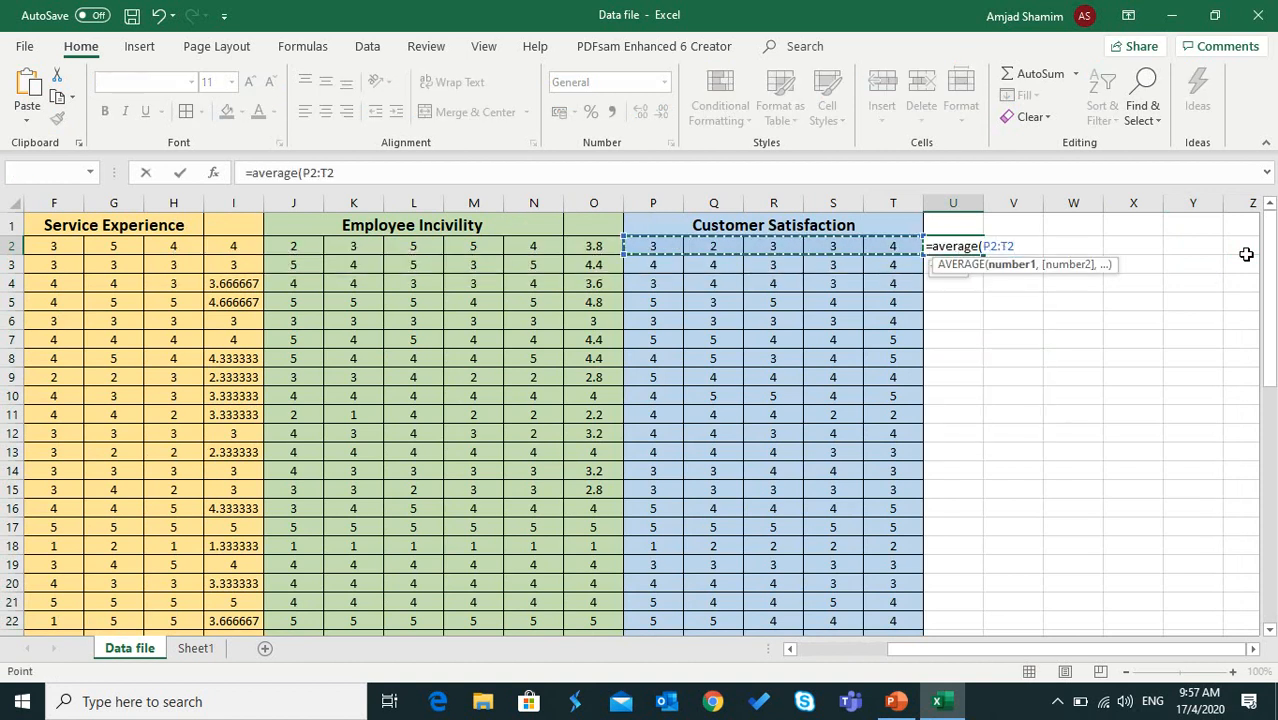
type(")")
key("Return")
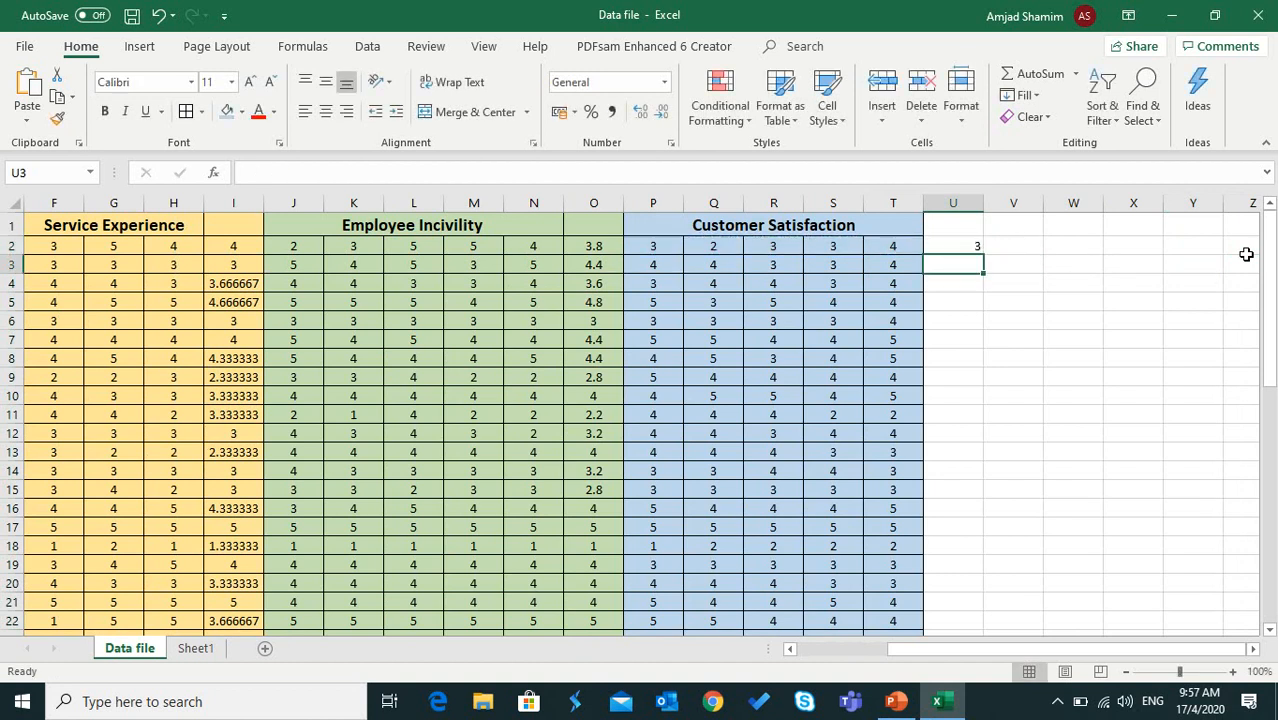
Step: Fill the Customer Satisfaction average formula from U2 down to U51
left_click(960, 245)
left_click_drag(985, 258, 952, 588)
scroll(930, 519, "up", 10)
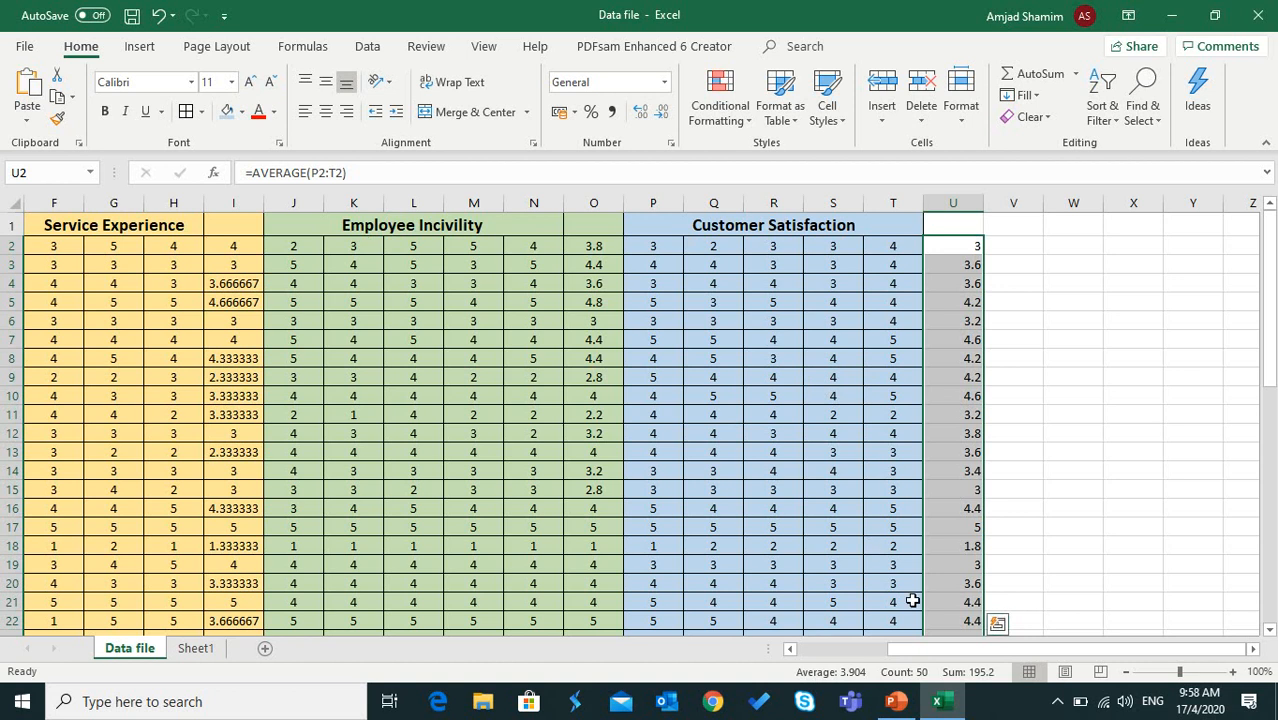
Step: Copy the Service Quality averages in E2:E51 of the Data file sheet
left_click(890, 662)
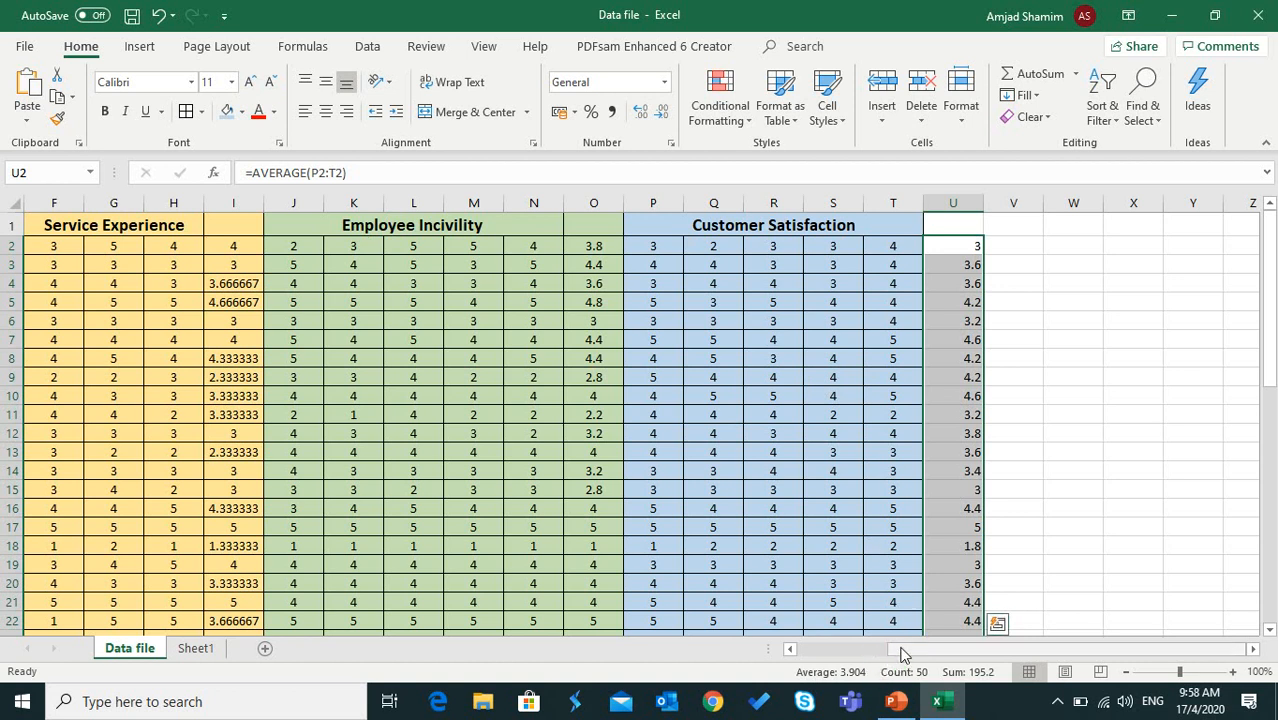
left_click_drag(900, 650, 773, 650)
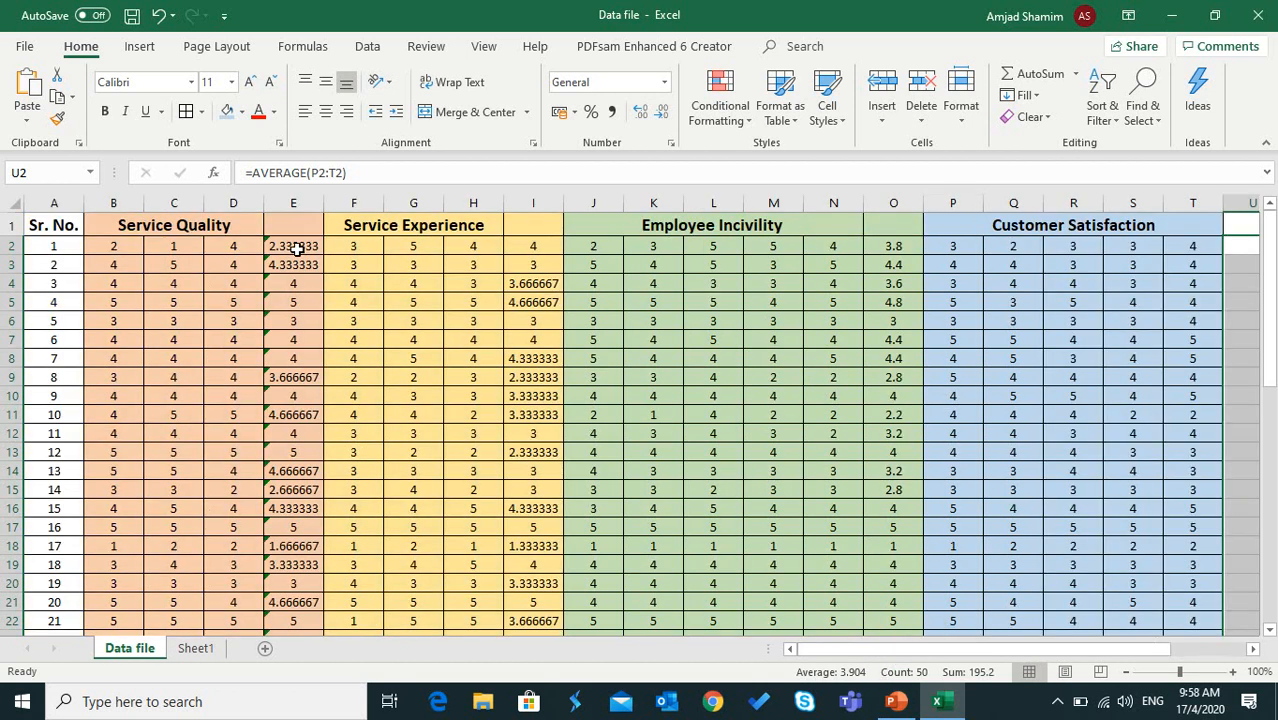
left_click_drag(297, 248, 299, 580)
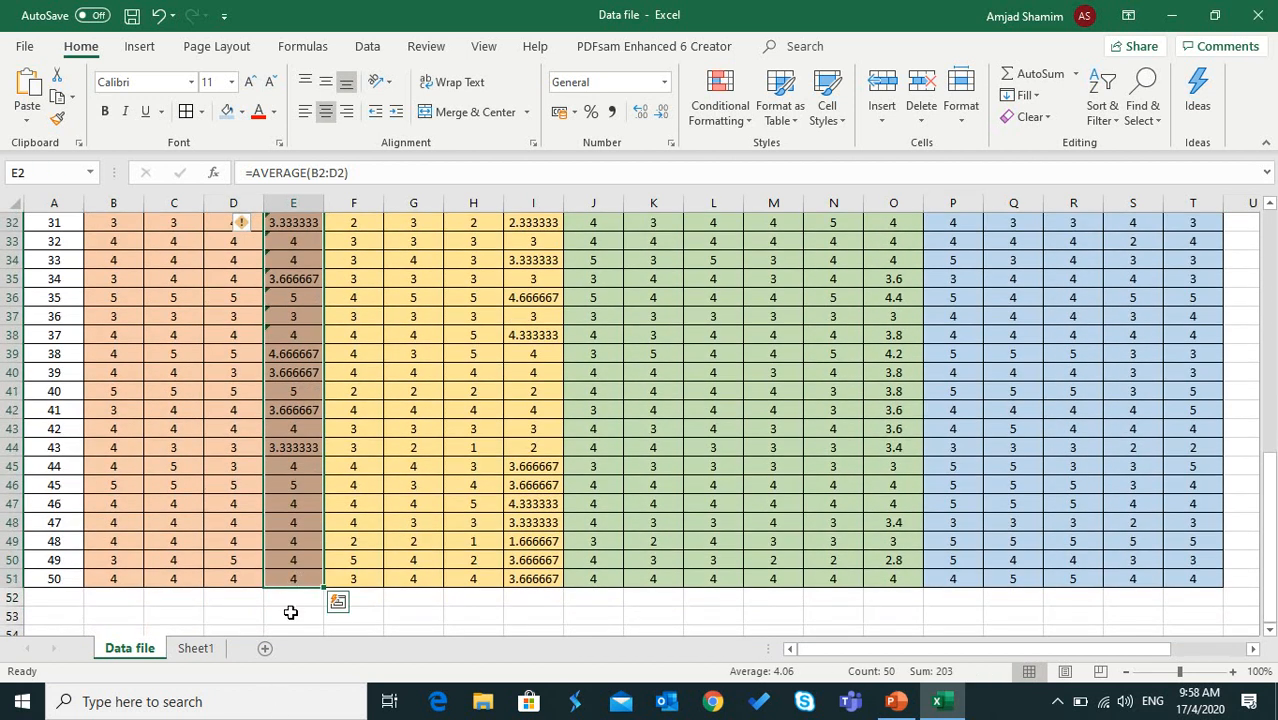
key("ctrl+c")
Step: Add a new worksheet and paste the copied Service Quality averages as values starting at cell C3
left_click(197, 649)
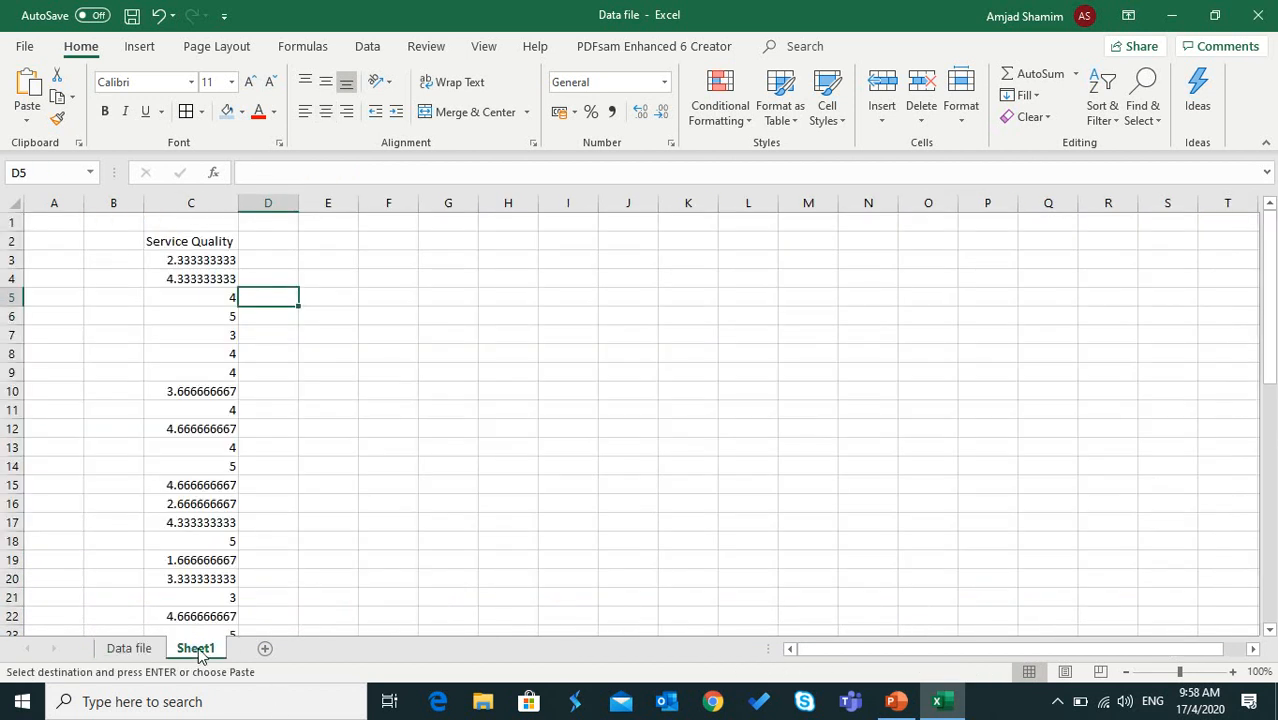
left_click(264, 649)
left_click(170, 252)
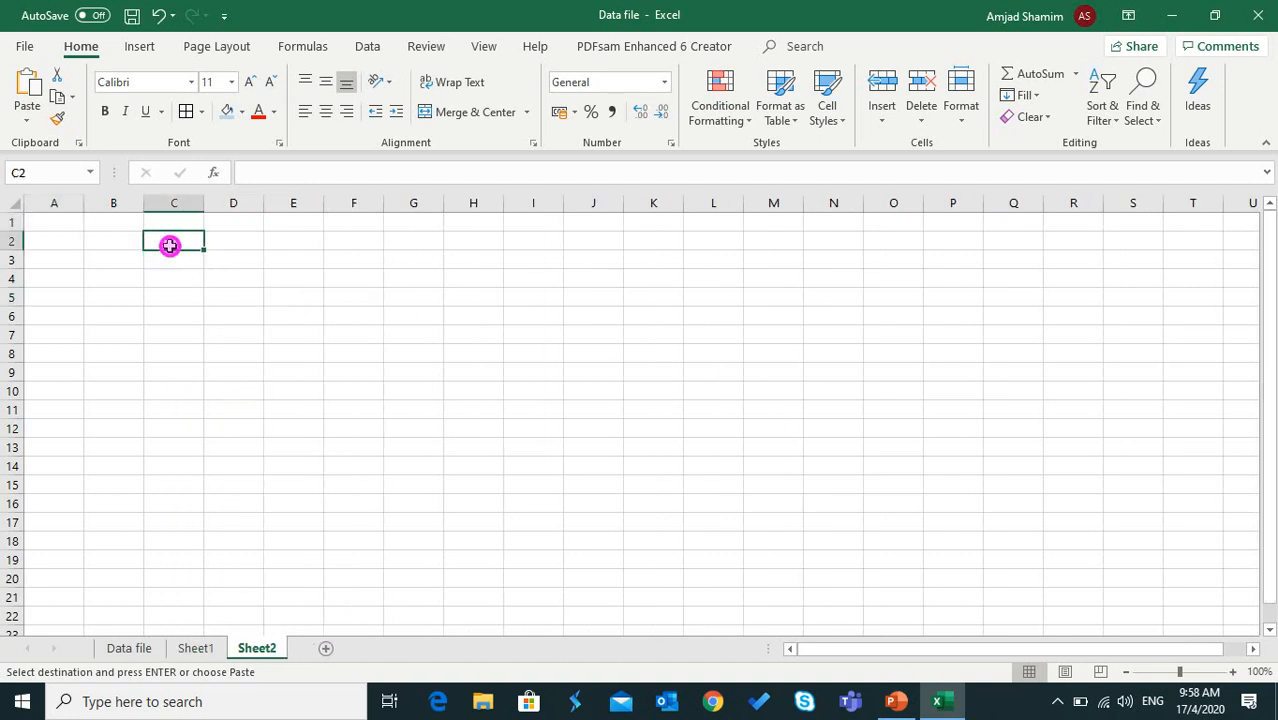
right_click(170, 263)
left_click(237, 340)
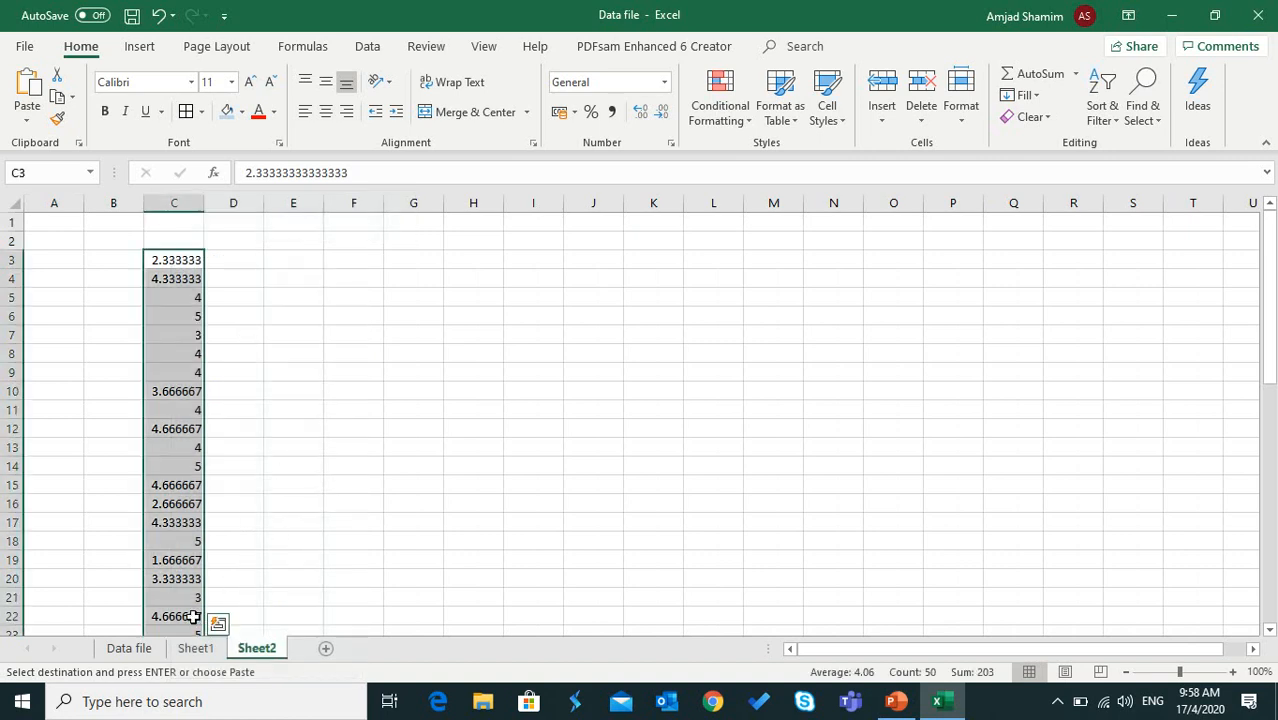
Step: Copy the Service Quality heading text from the Data file sheet into C2 of Sheet2 and autofit column C
left_click(136, 655)
scroll(230, 450, "up", 10)
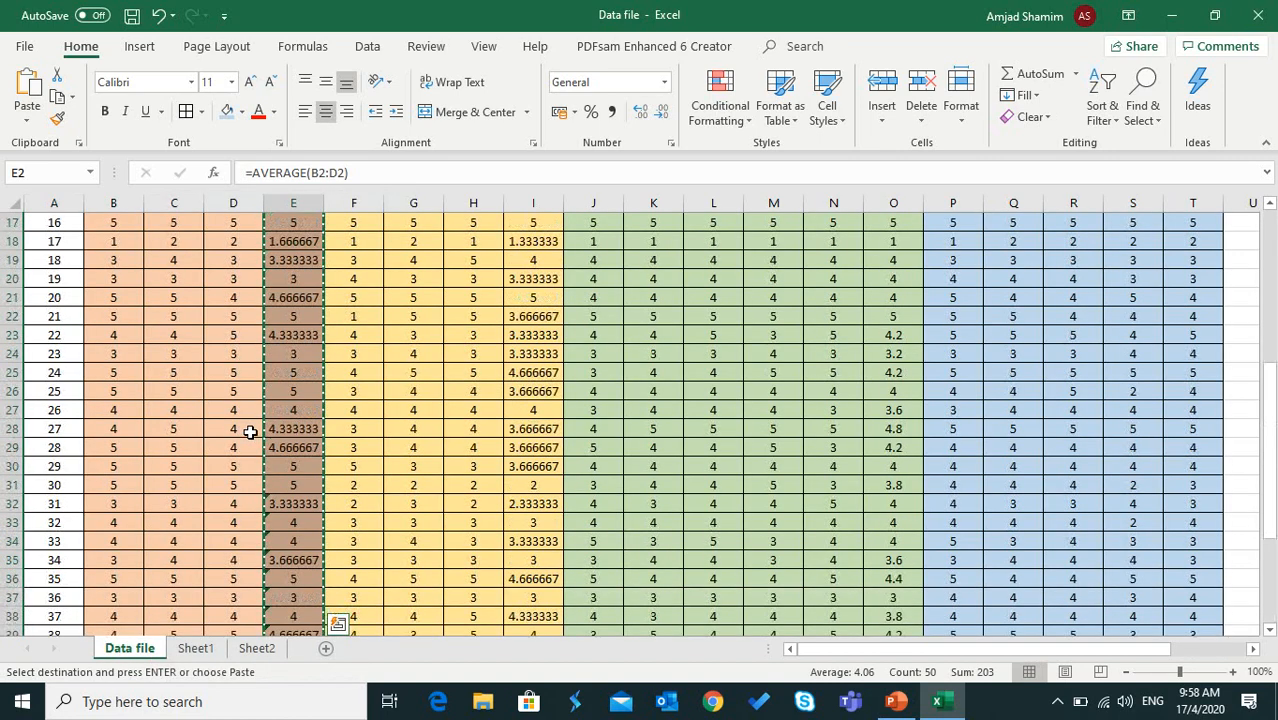
double_click(180, 226)
left_click_drag(238, 226, 152, 222)
key("ctrl+c")
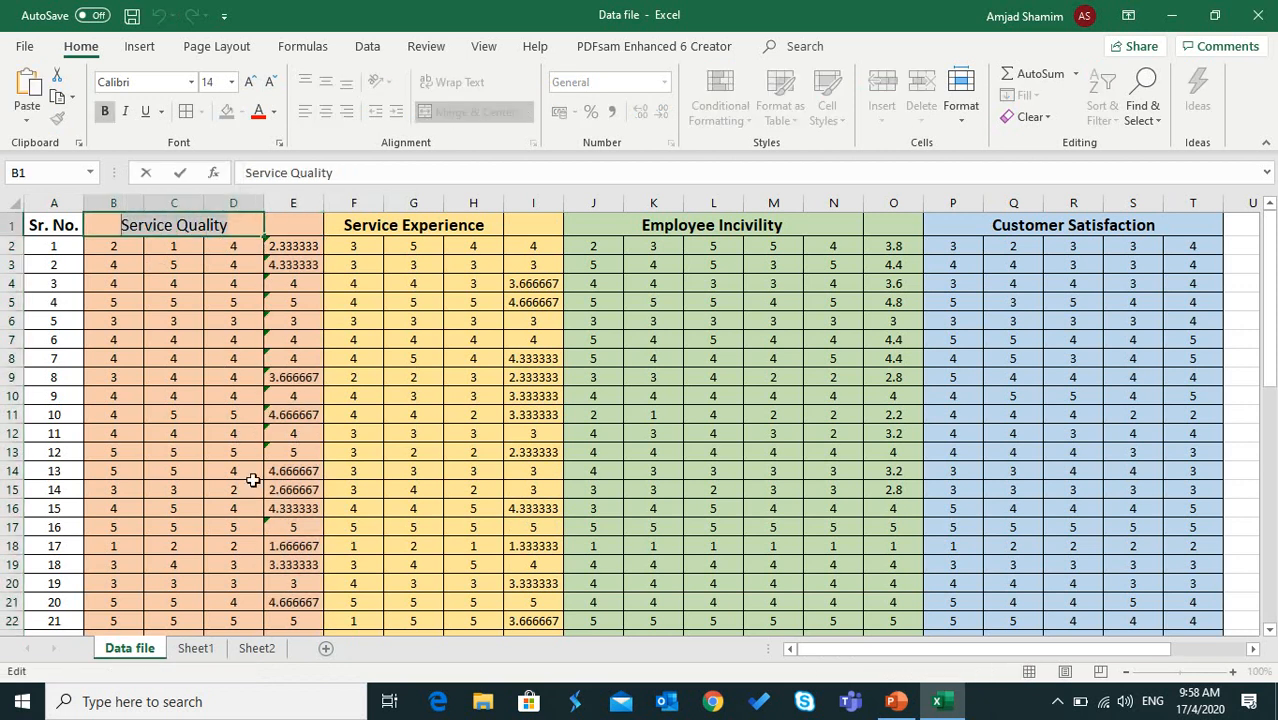
left_click(252, 648)
left_click(177, 241)
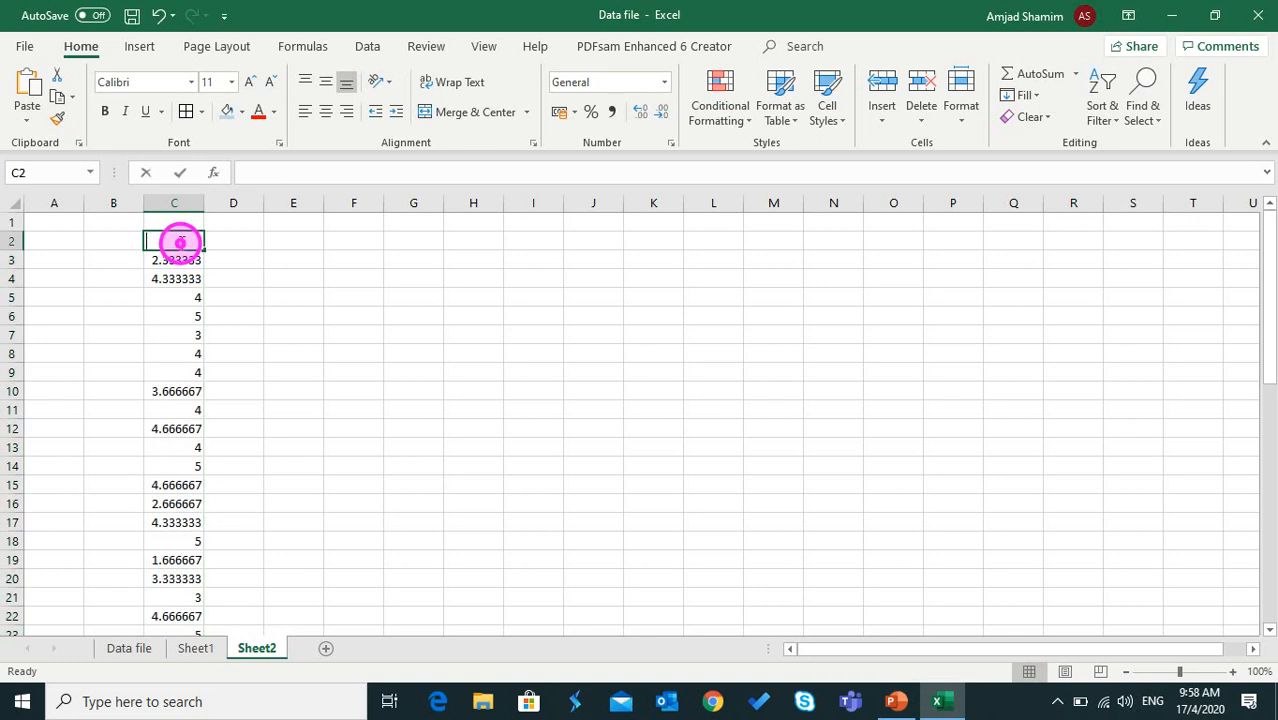
key("ctrl+v")
left_click(218, 289)
double_click(204, 203)
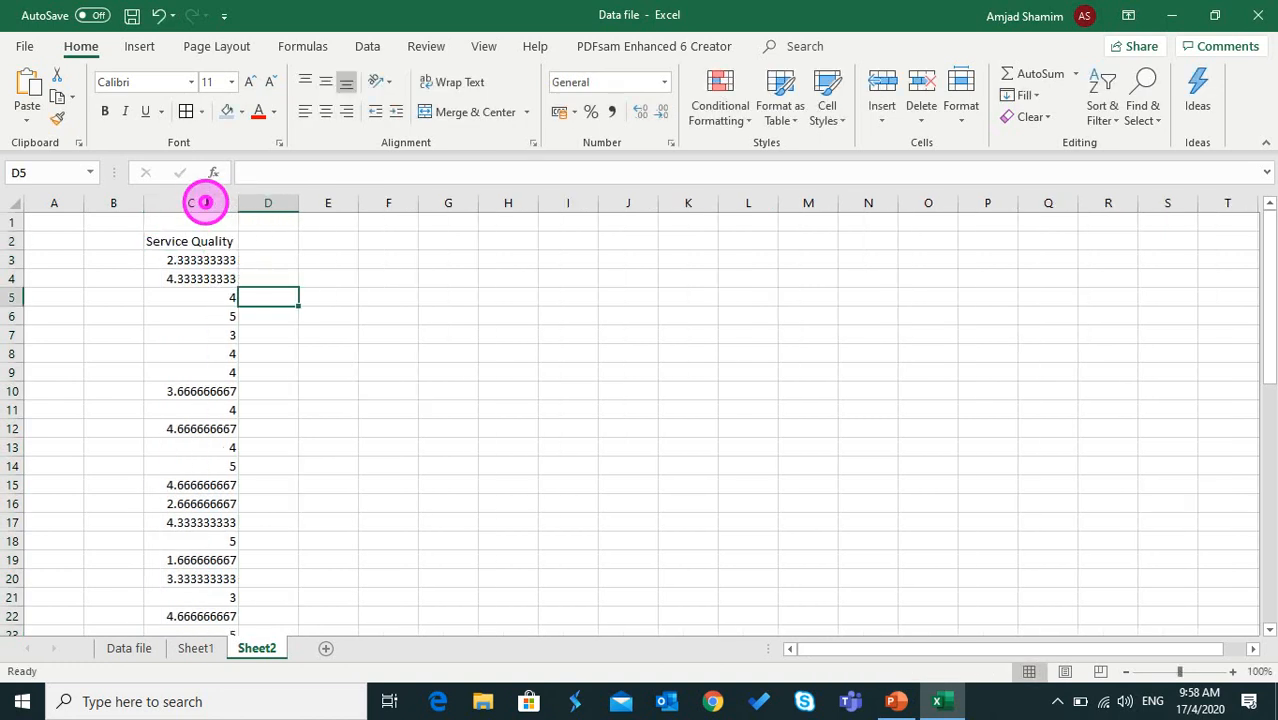
Step: Copy the Service Experience averages in I2:I51 of the Data file sheet and paste them as values at D3 of Sheet2
left_click(130, 648)
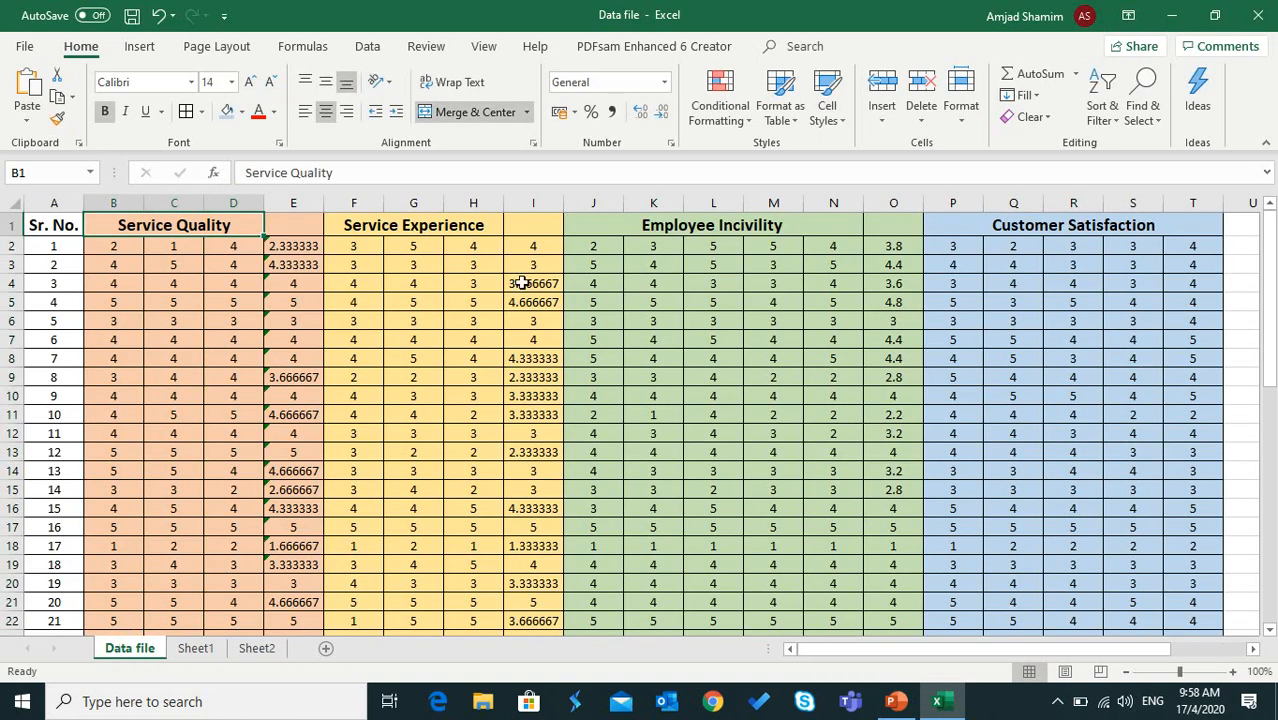
left_click_drag(531, 246, 538, 590)
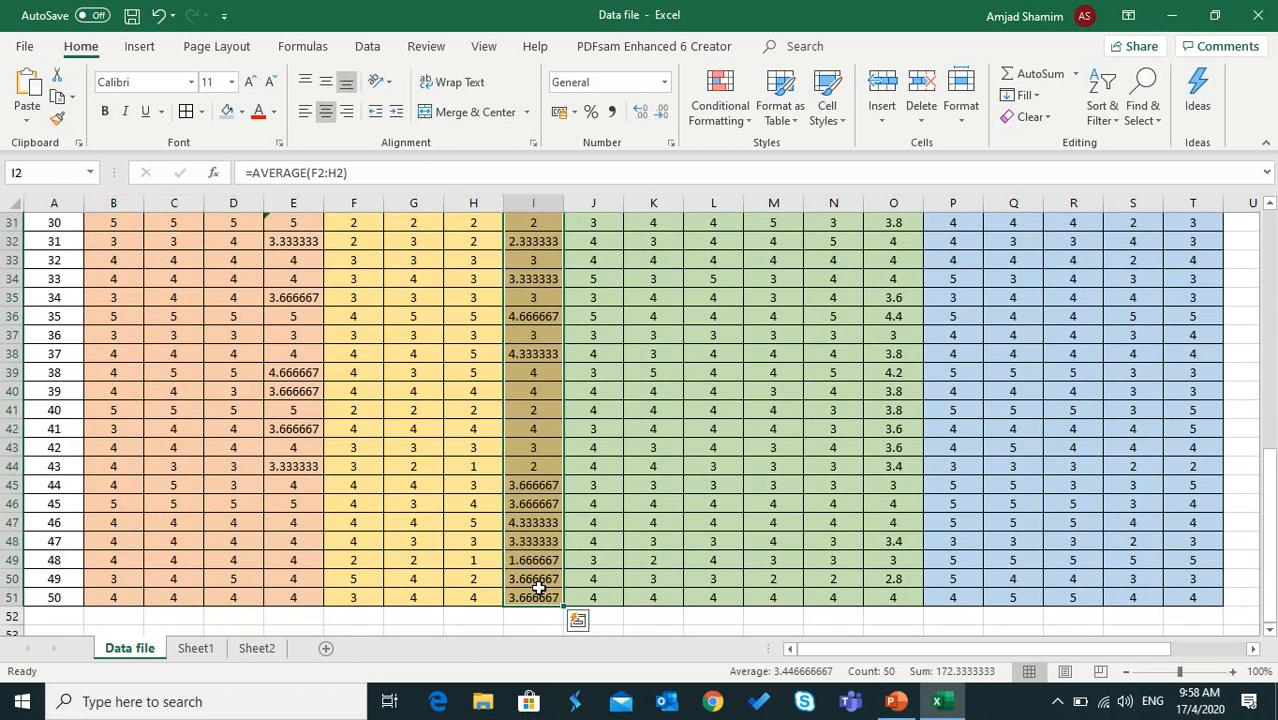
key("ctrl+c")
left_click(257, 648)
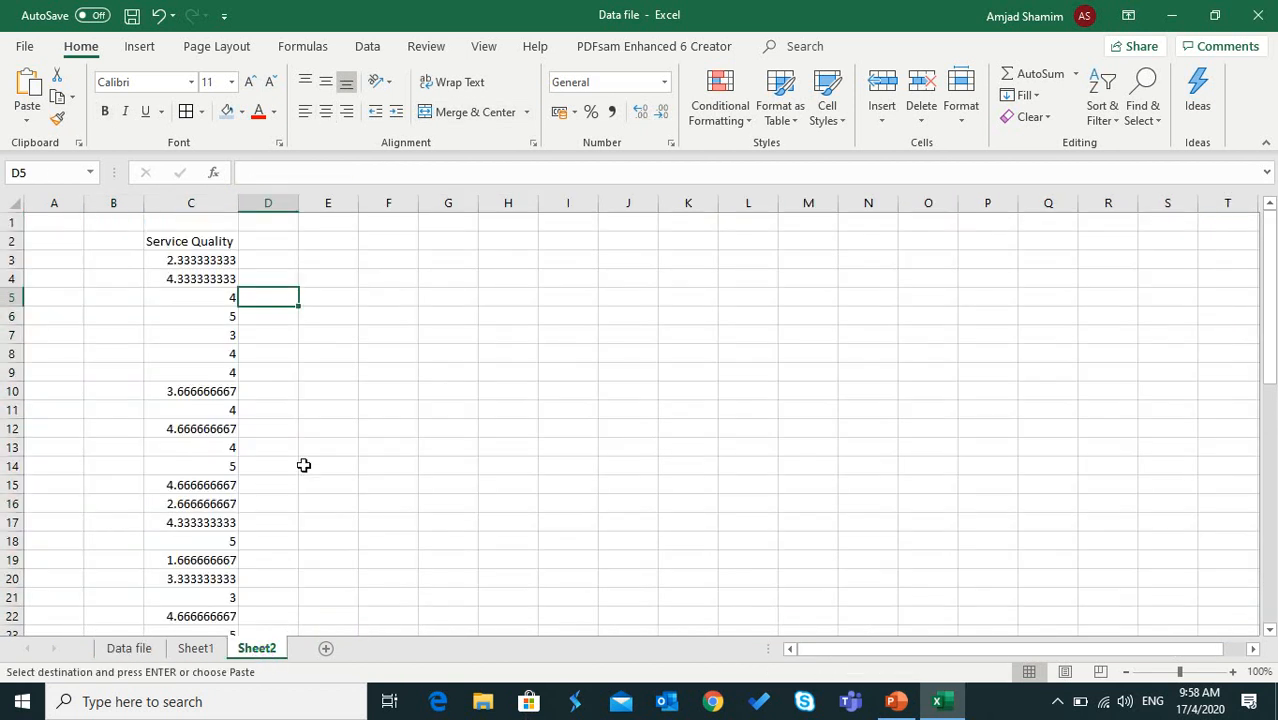
left_click(267, 260)
right_click(280, 264)
left_click(335, 338)
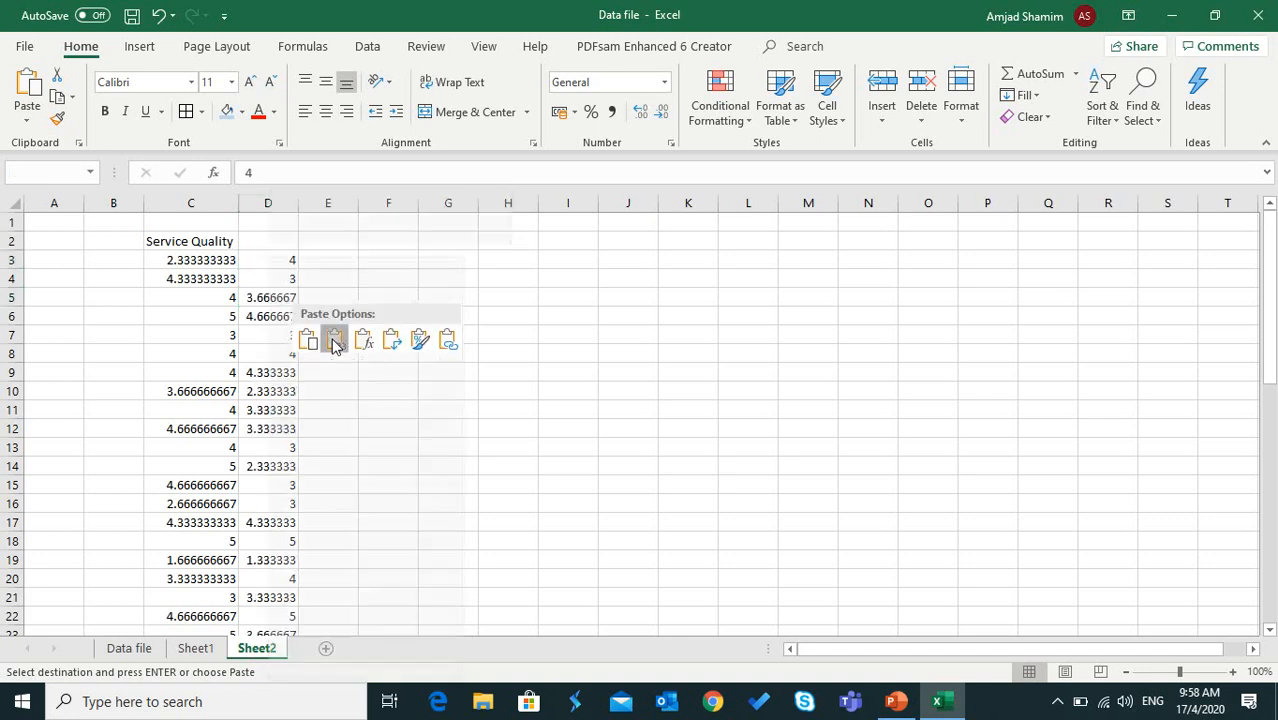
Step: Copy the Service Experience heading text from the Data file sheet into cell D2 of Sheet2
left_click(133, 648)
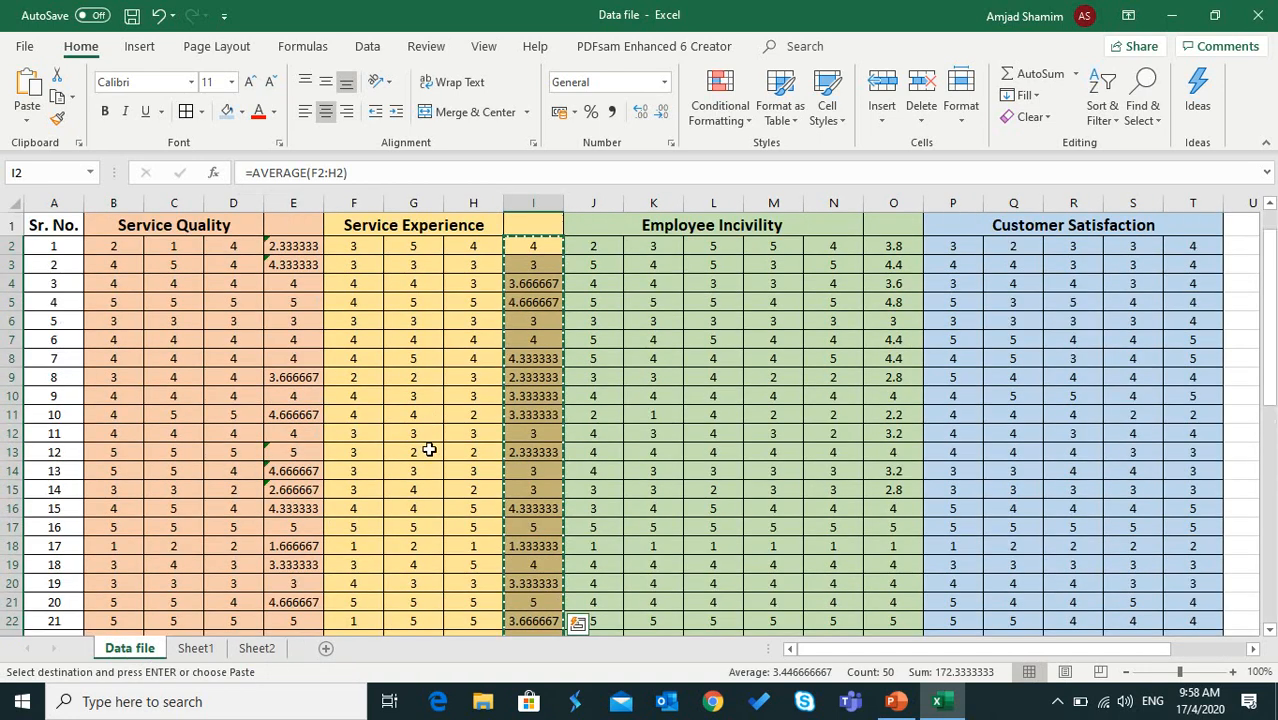
left_click(448, 225)
double_click(479, 222)
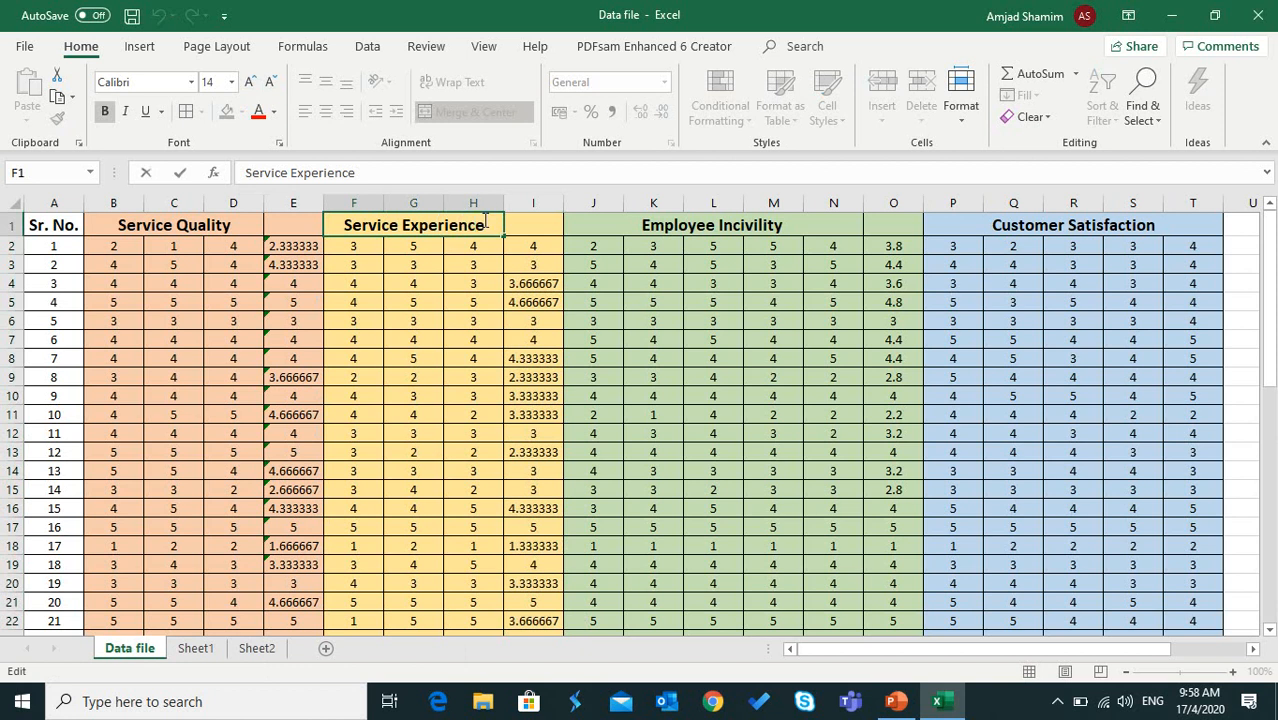
left_click_drag(485, 222, 374, 236)
key("ctrl+c")
key("Escape")
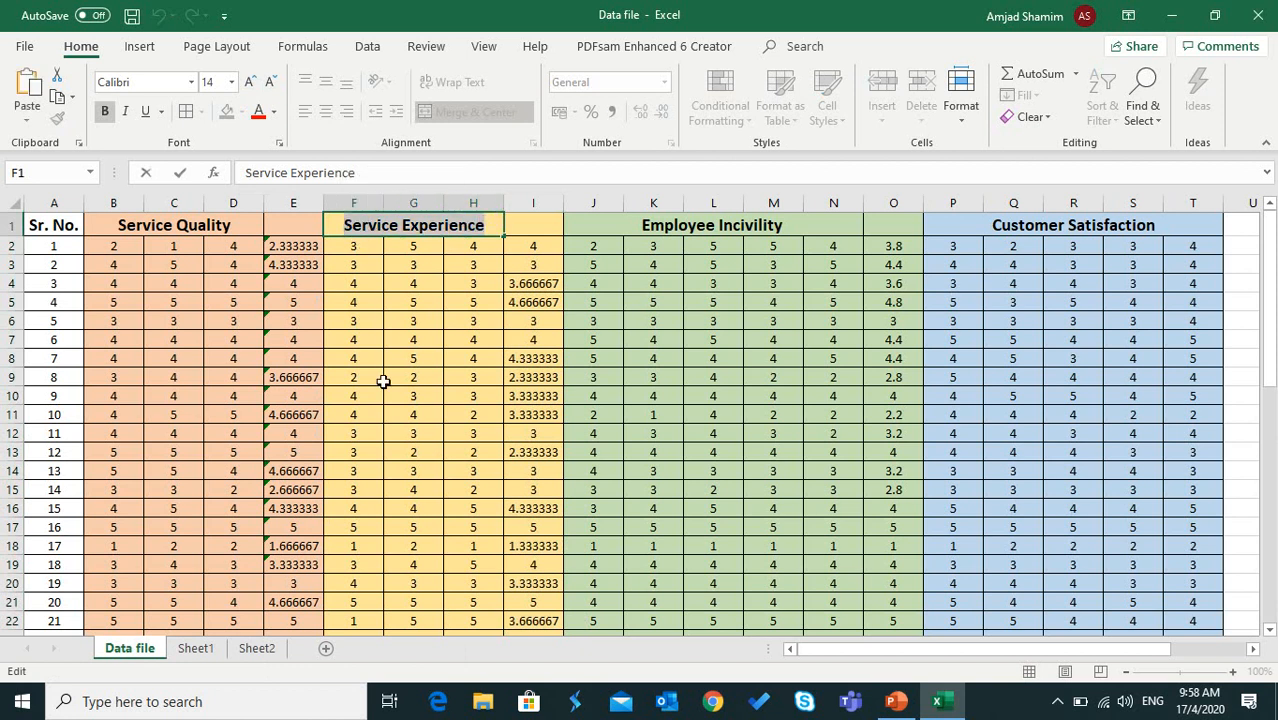
left_click(256, 648)
left_click(278, 243)
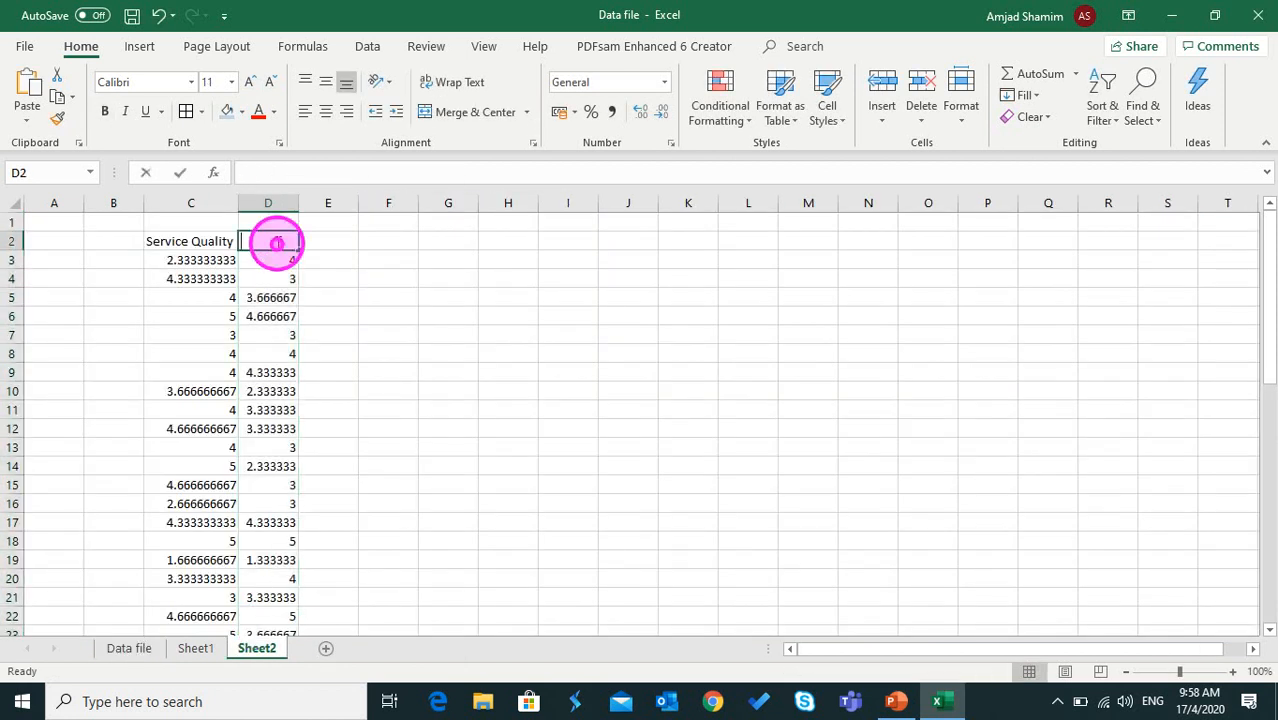
right_click(280, 244)
left_click(320, 326)
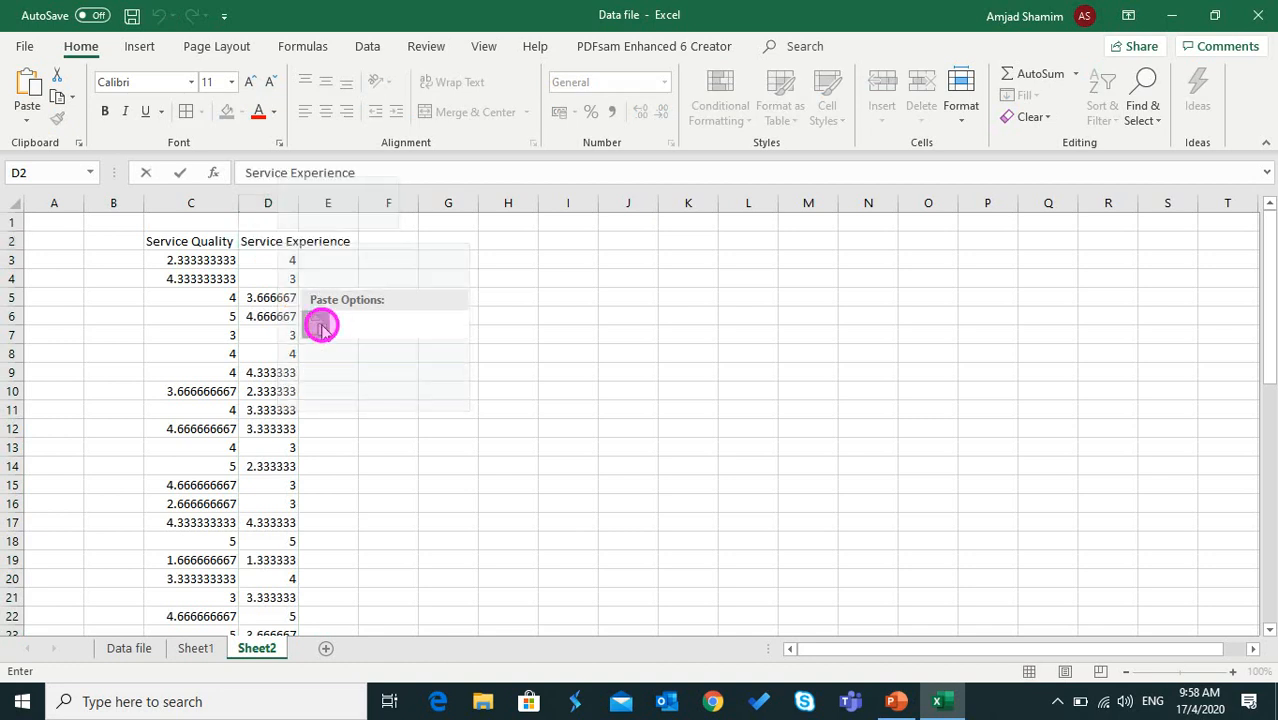
left_click(359, 311)
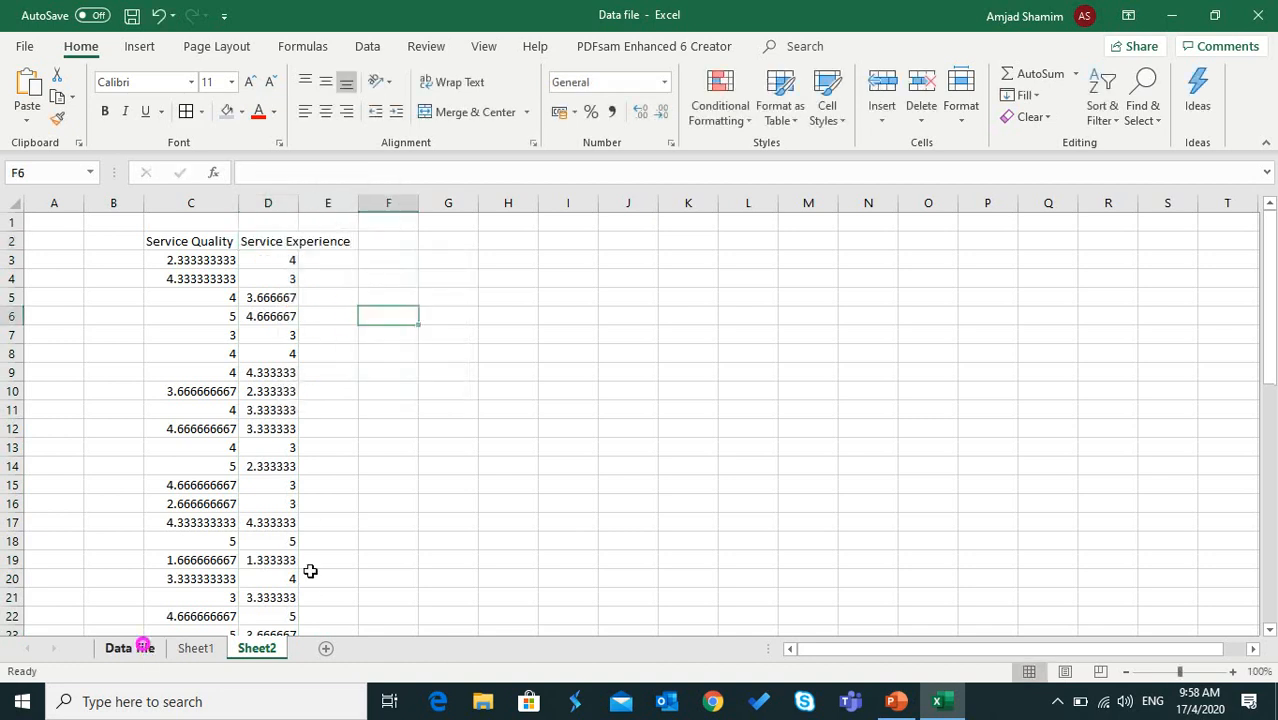
Step: Paste the Employee Incivility averages from O2:O51 of the Data file sheet as values at E3 of Sheet2, and autofit column D
left_click(129, 648)
left_click_drag(877, 246, 900, 615)
key("ctrl+c")
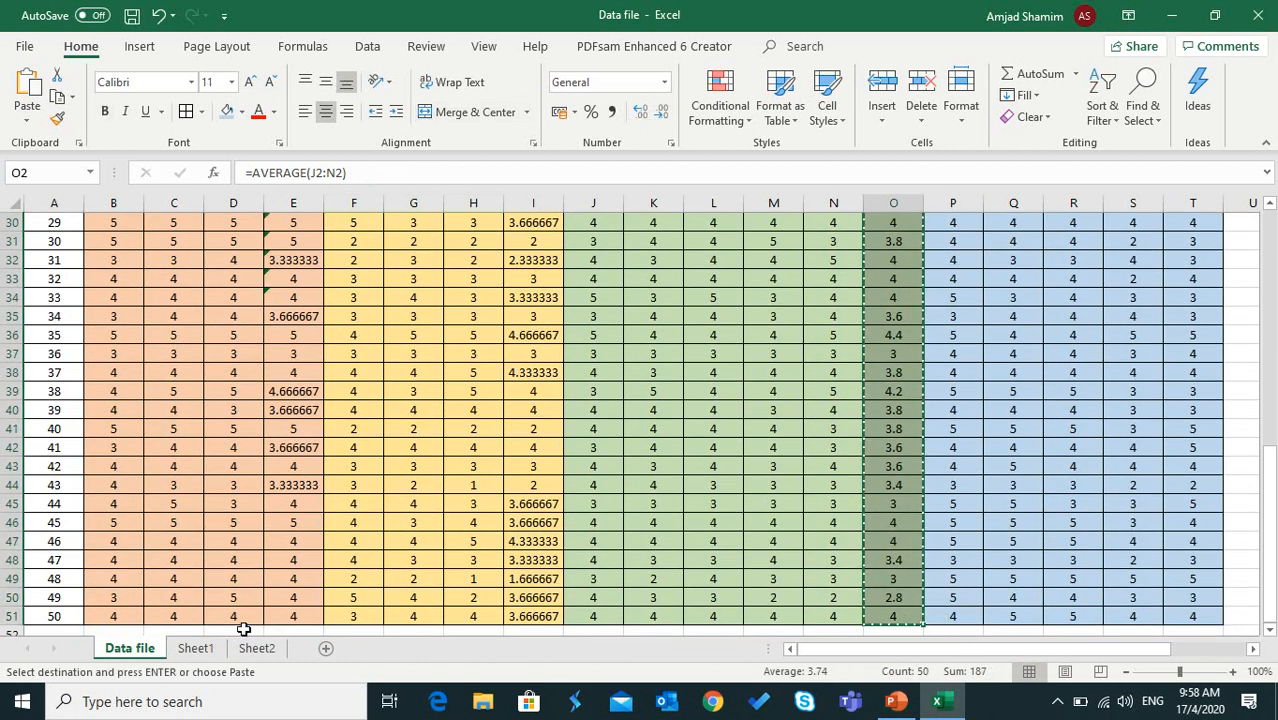
left_click(257, 648)
left_click(345, 262)
right_click(347, 260)
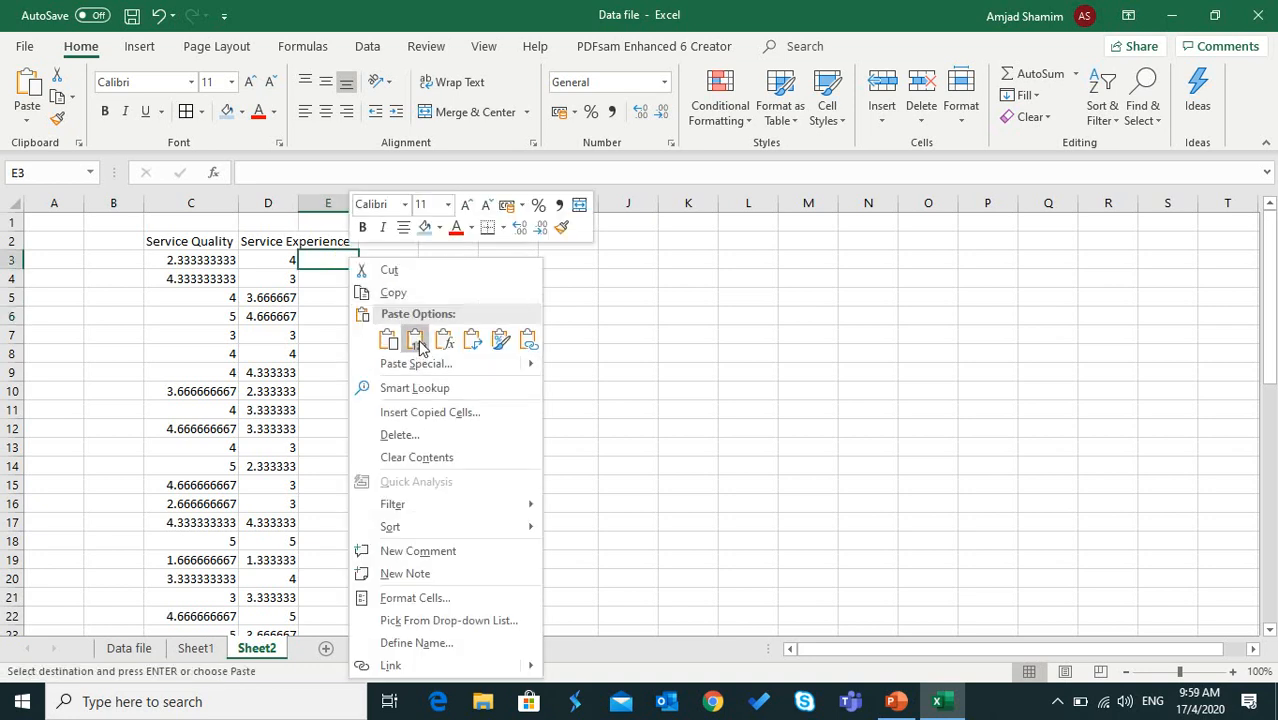
left_click(416, 340)
double_click(298, 201)
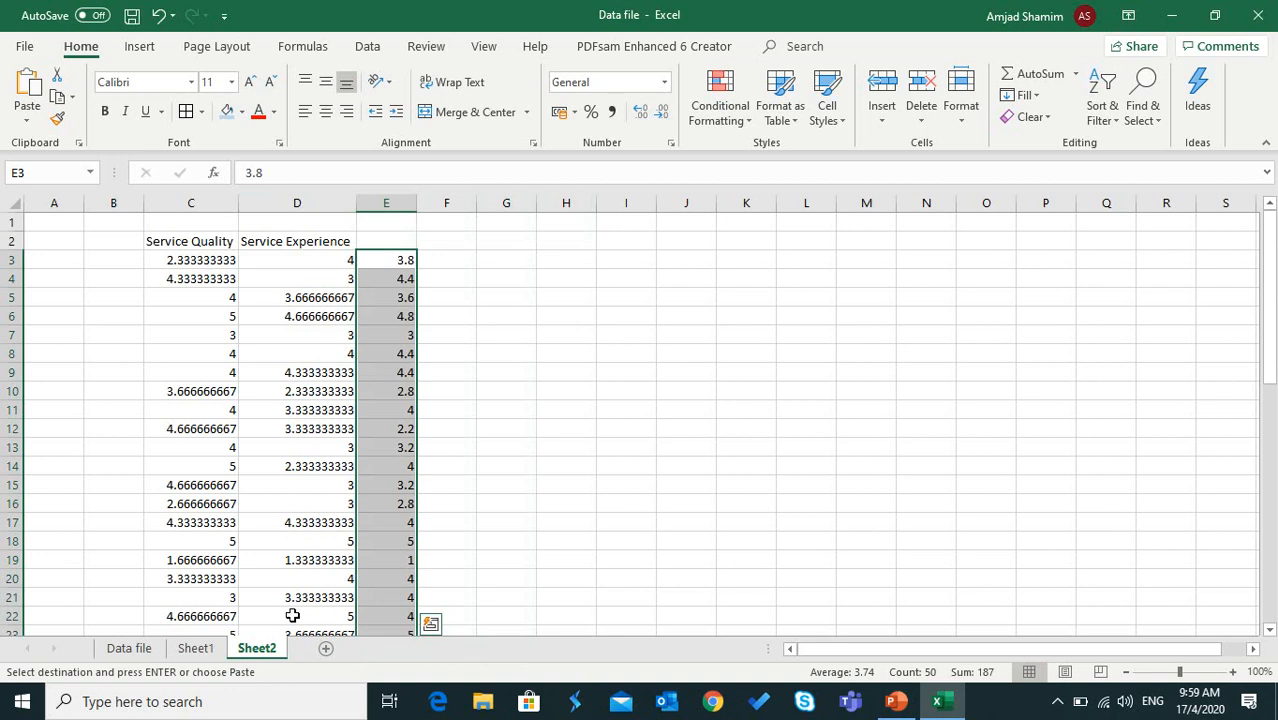
Step: Copy the Employee Incivility heading text from the Data file sheet into E2 of Sheet2 and autofit column E
left_click(130, 648)
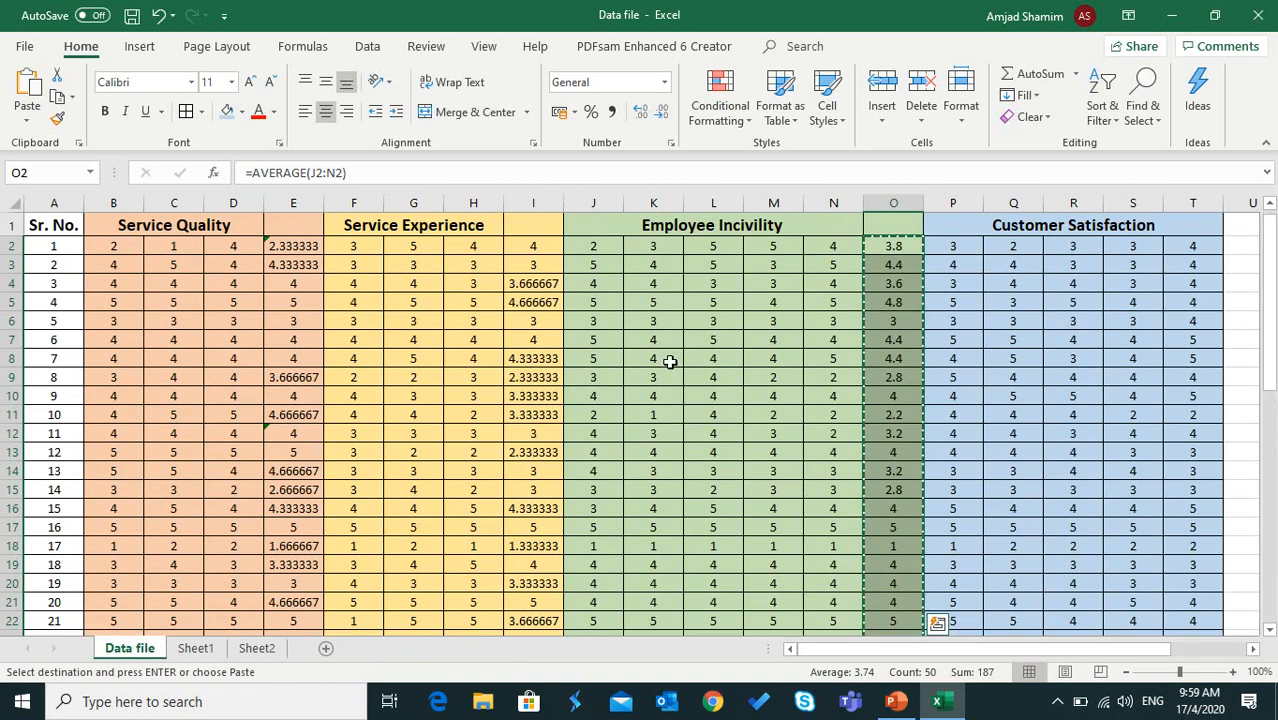
double_click(760, 225)
left_click_drag(732, 212, 654, 232)
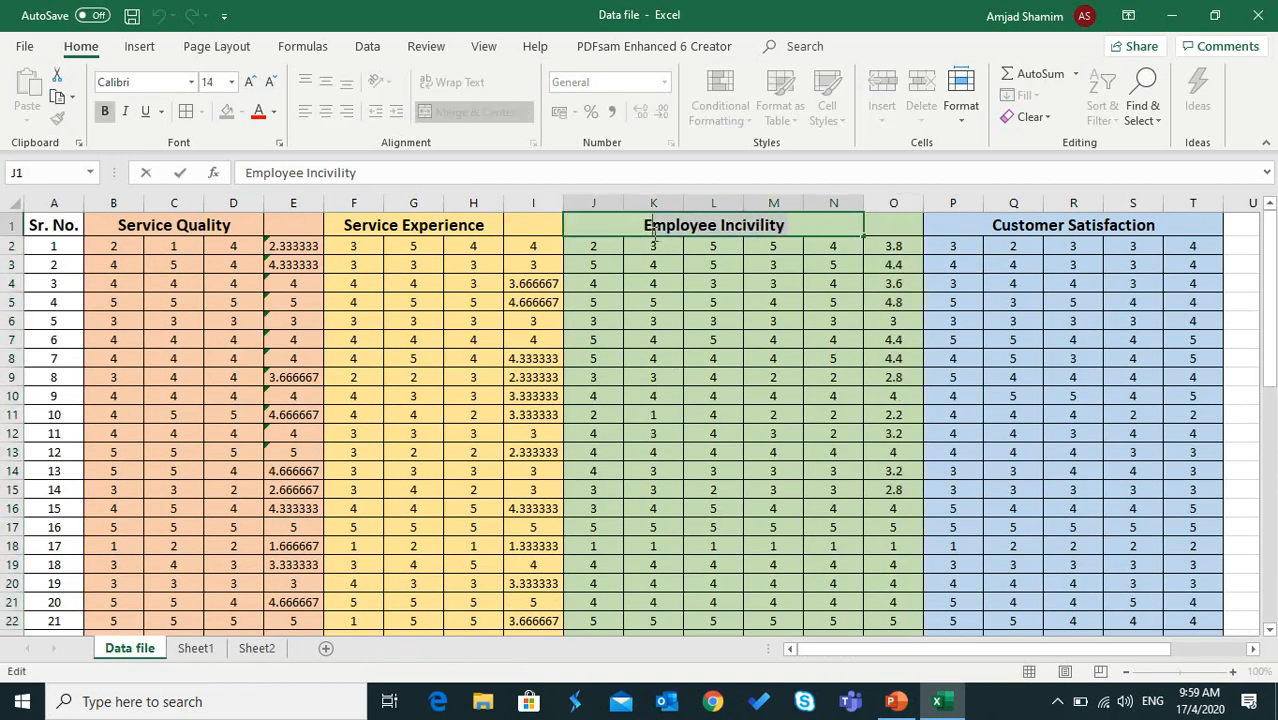
key("Escape")
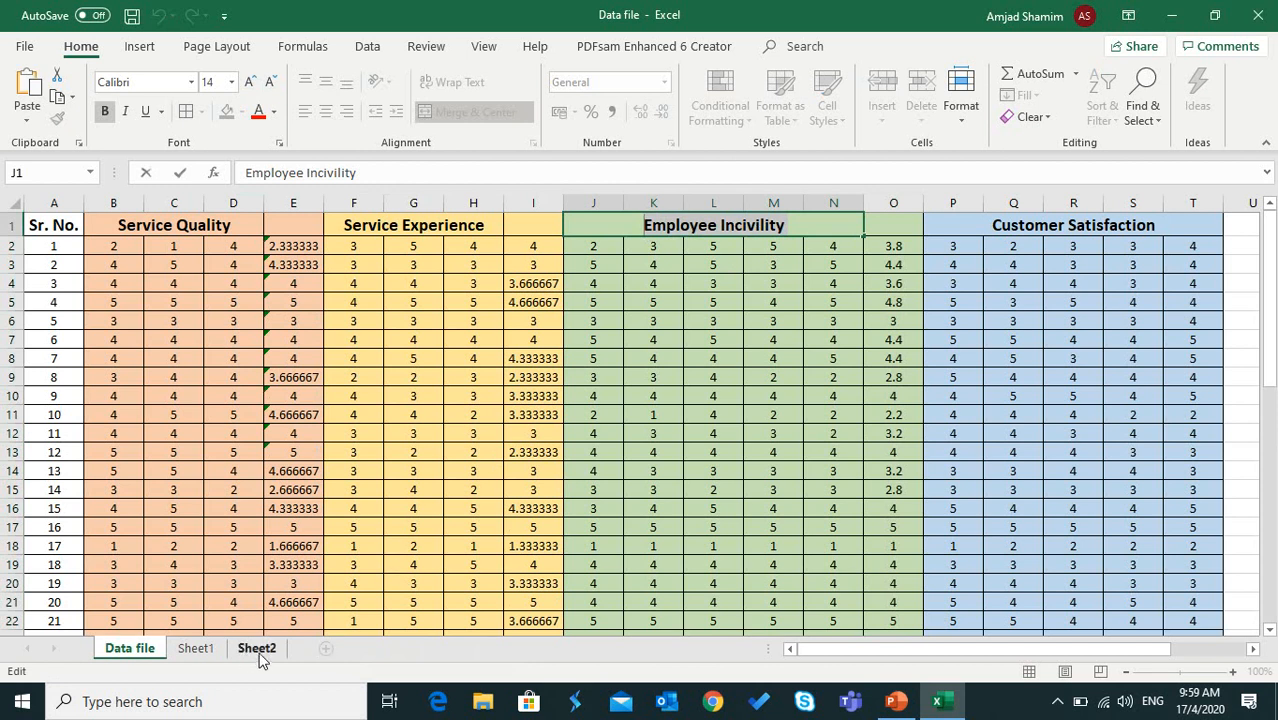
left_click(257, 648)
left_click(394, 243)
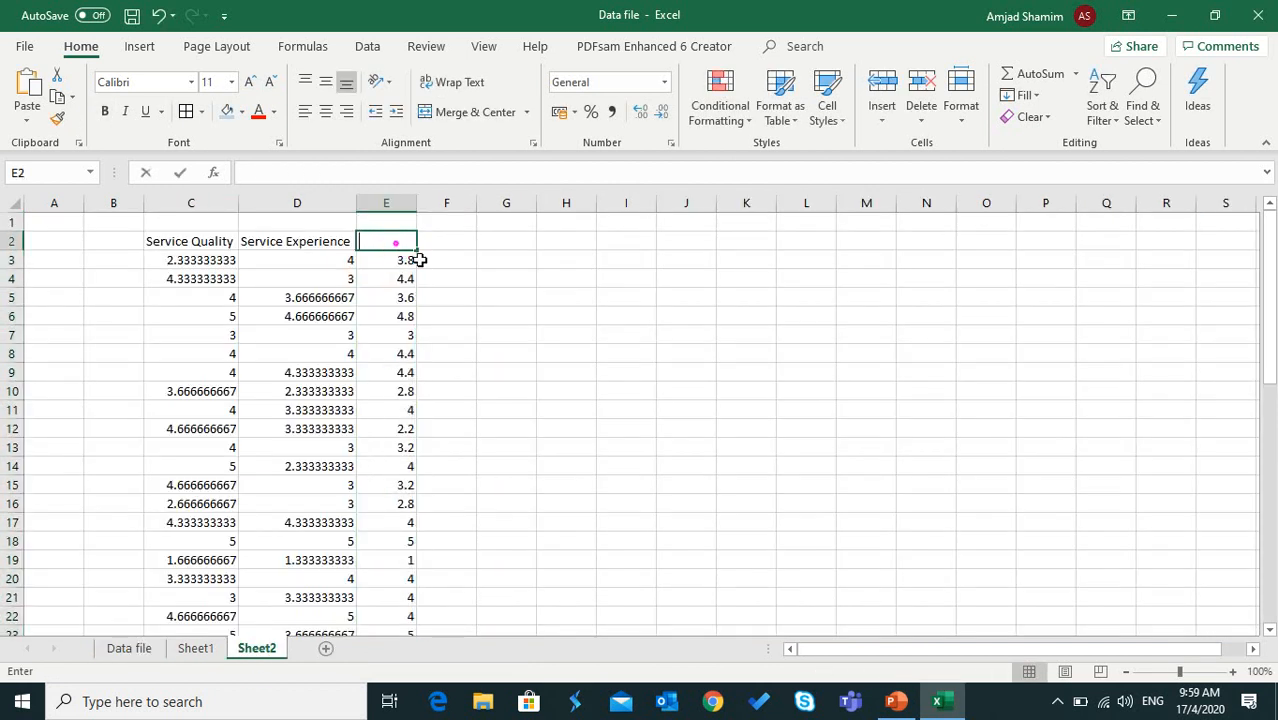
key("ctrl+v")
left_click(438, 292)
double_click(416, 203)
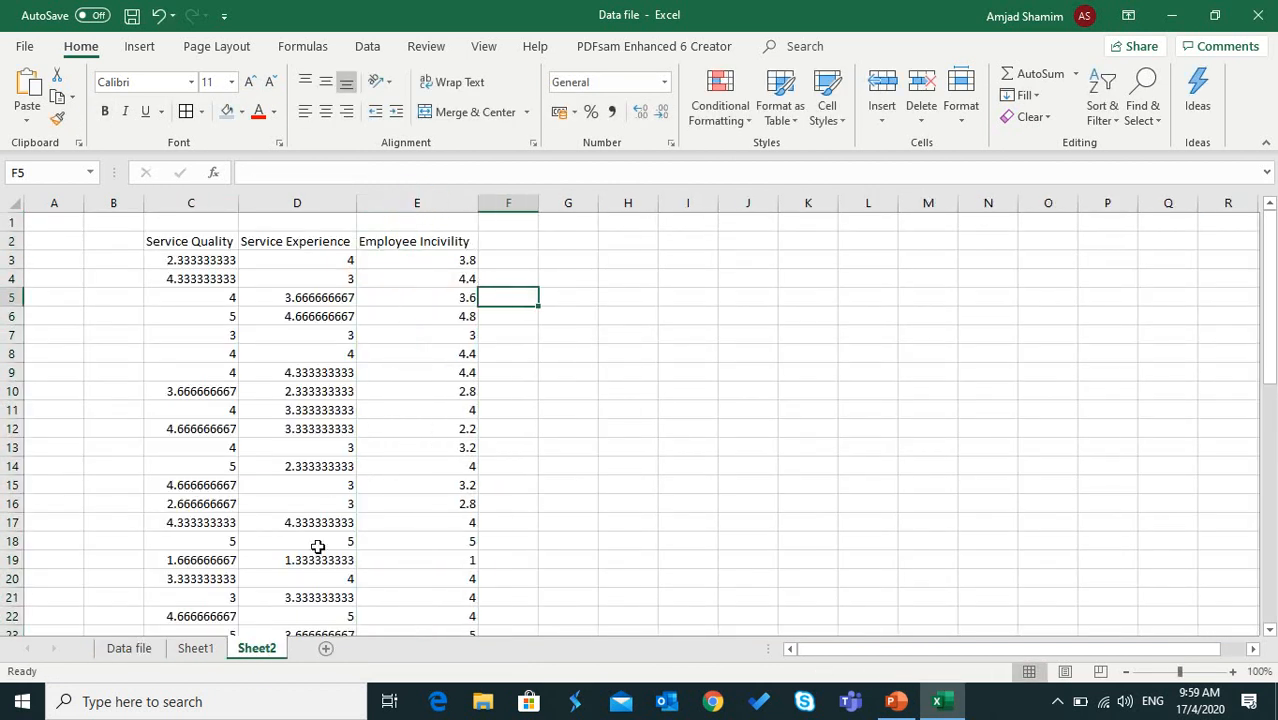
Step: Copy the Customer Satisfaction averages in U2:U51 of the Data file sheet and paste them as values at F3 of Sheet2
left_click(130, 648)
scroll(930, 545, "right", 3)
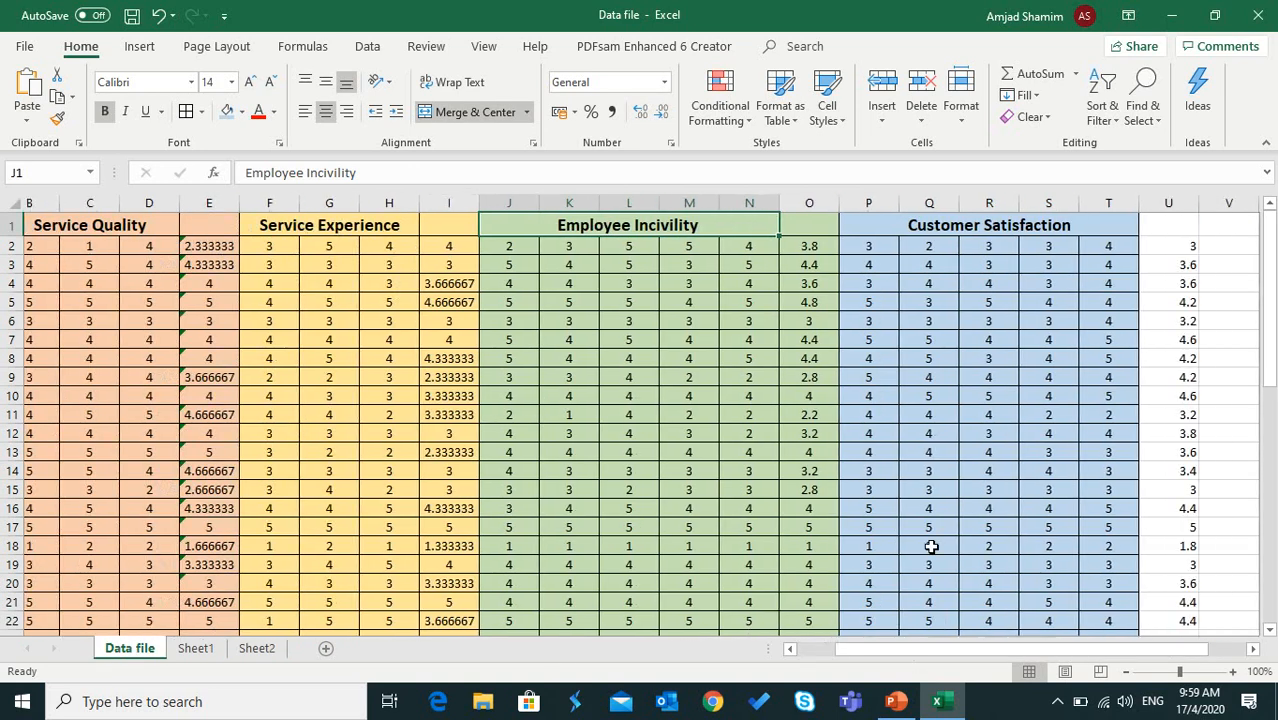
left_click_drag(1147, 246, 1140, 591)
key("ctrl+c")
left_click(257, 648)
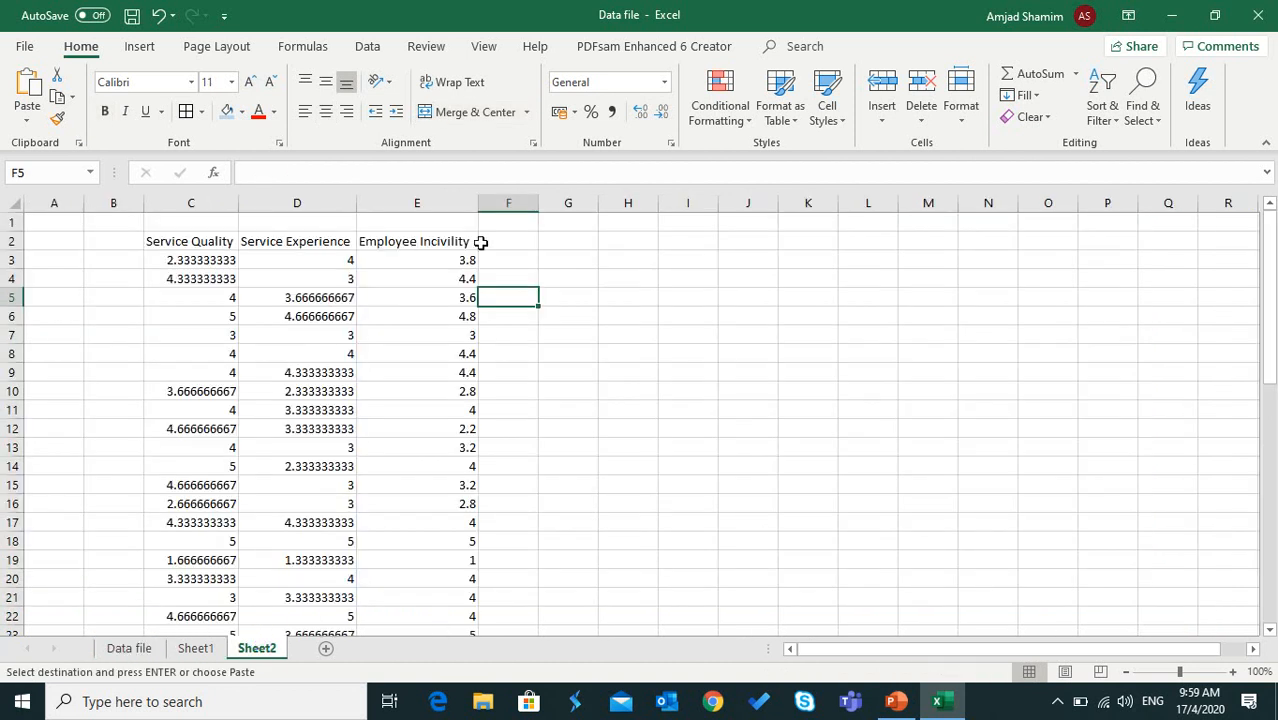
right_click(514, 258)
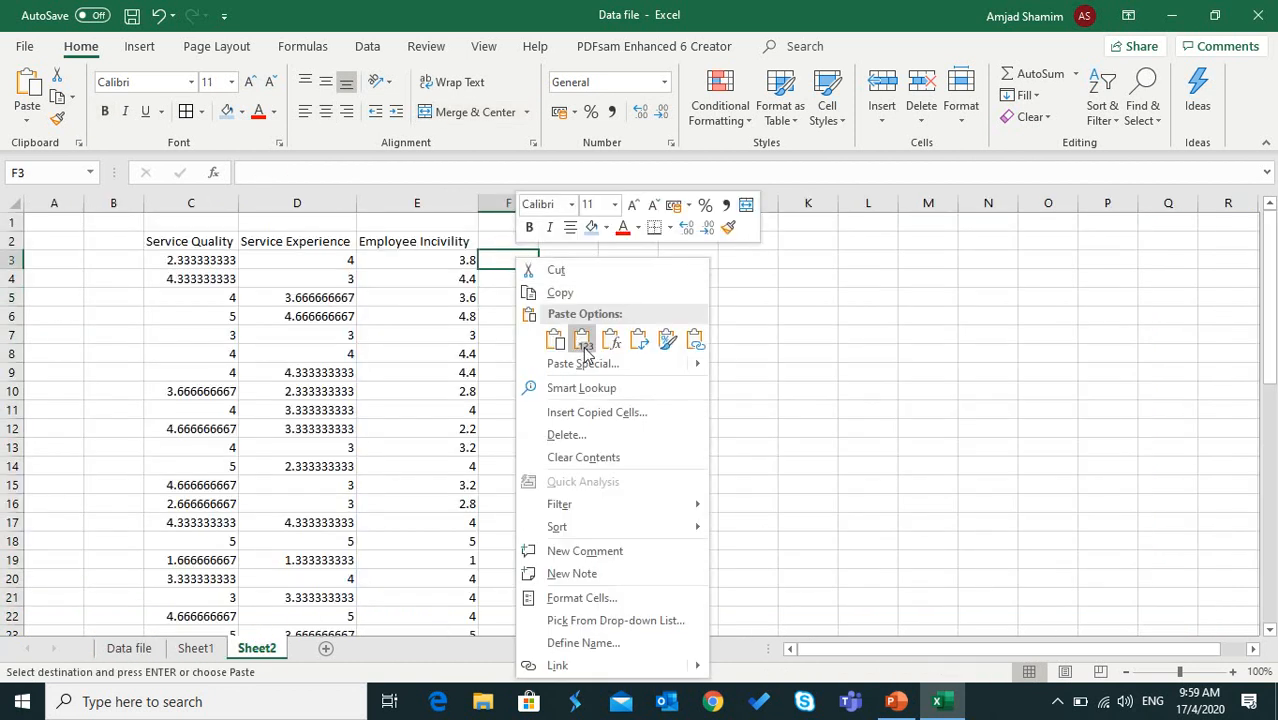
left_click(584, 341)
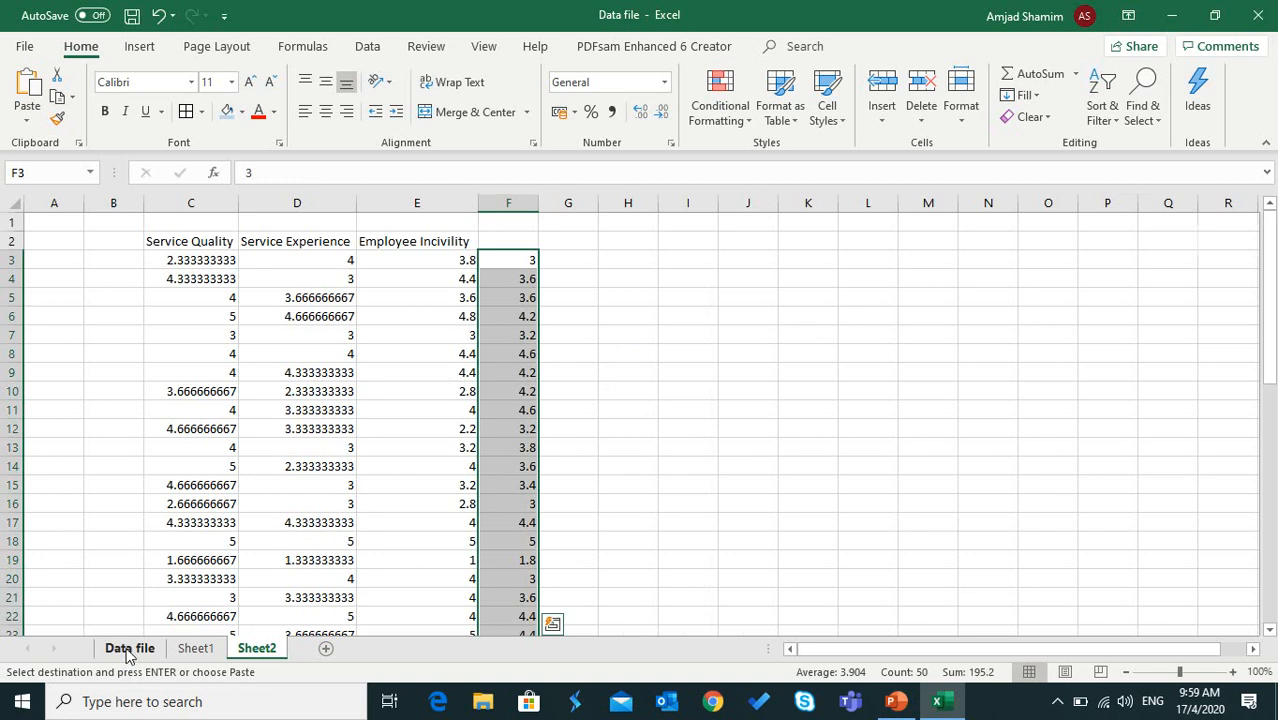
Step: Copy the Customer Satisfaction heading text from the Data file sheet into F2 of Sheet2 and autofit column F
left_click(128, 648)
scroll(1027, 266, "up", 5)
left_click(1013, 224)
double_click(1040, 220)
left_click_drag(1040, 220, 866, 224)
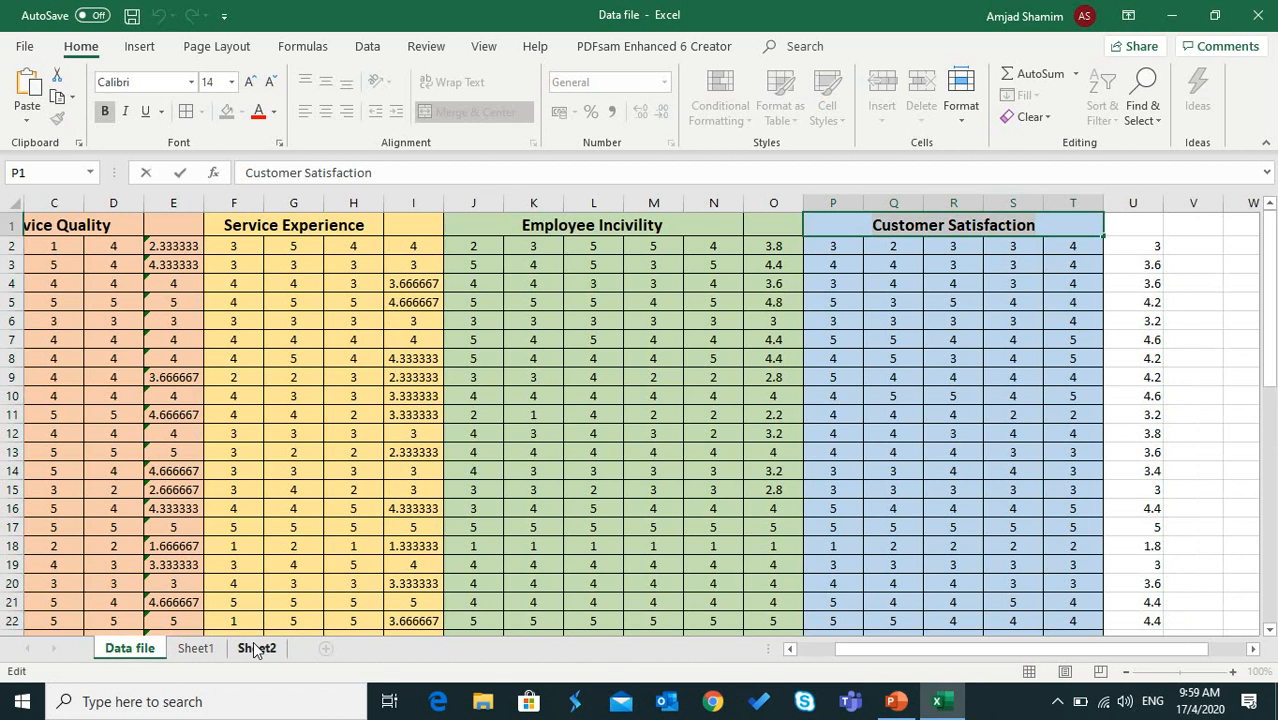
left_click(257, 648)
double_click(509, 245)
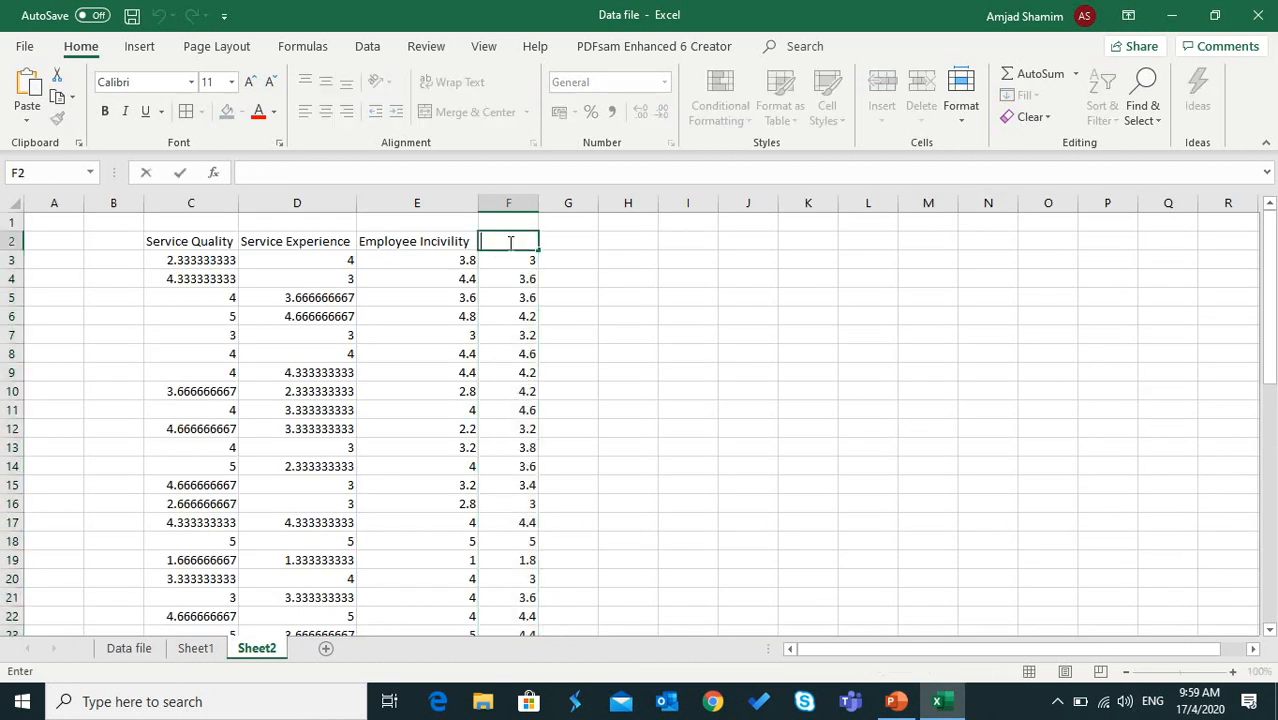
key("ctrl+v")
left_click(525, 317)
double_click(541, 203)
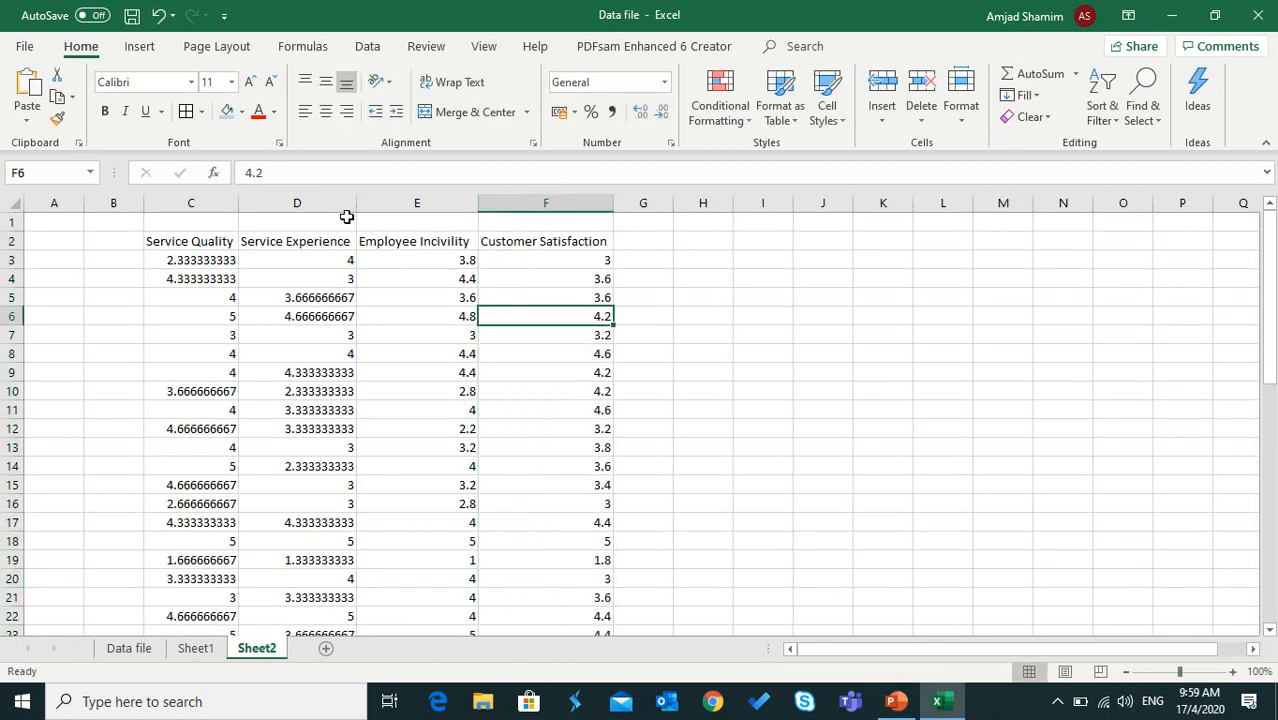
Step: Center the contents of columns C to F on Sheet2 horizontally
left_click_drag(221, 203, 572, 200)
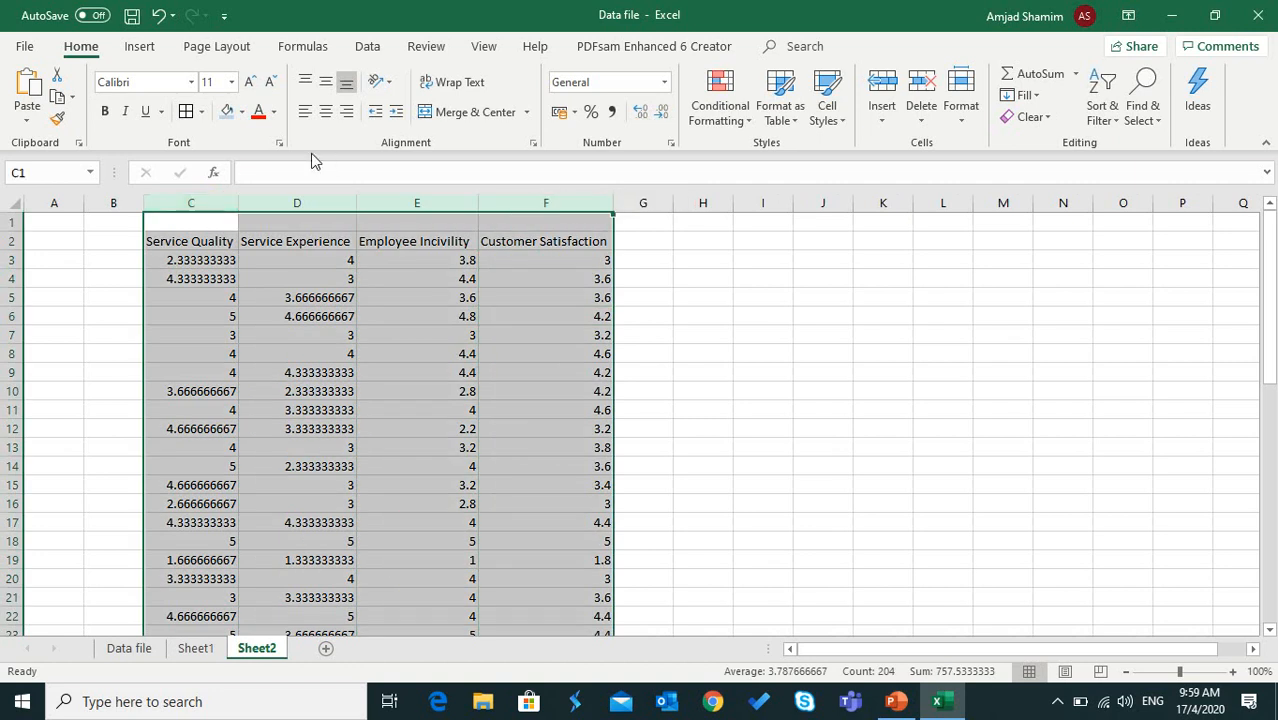
left_click(325, 112)
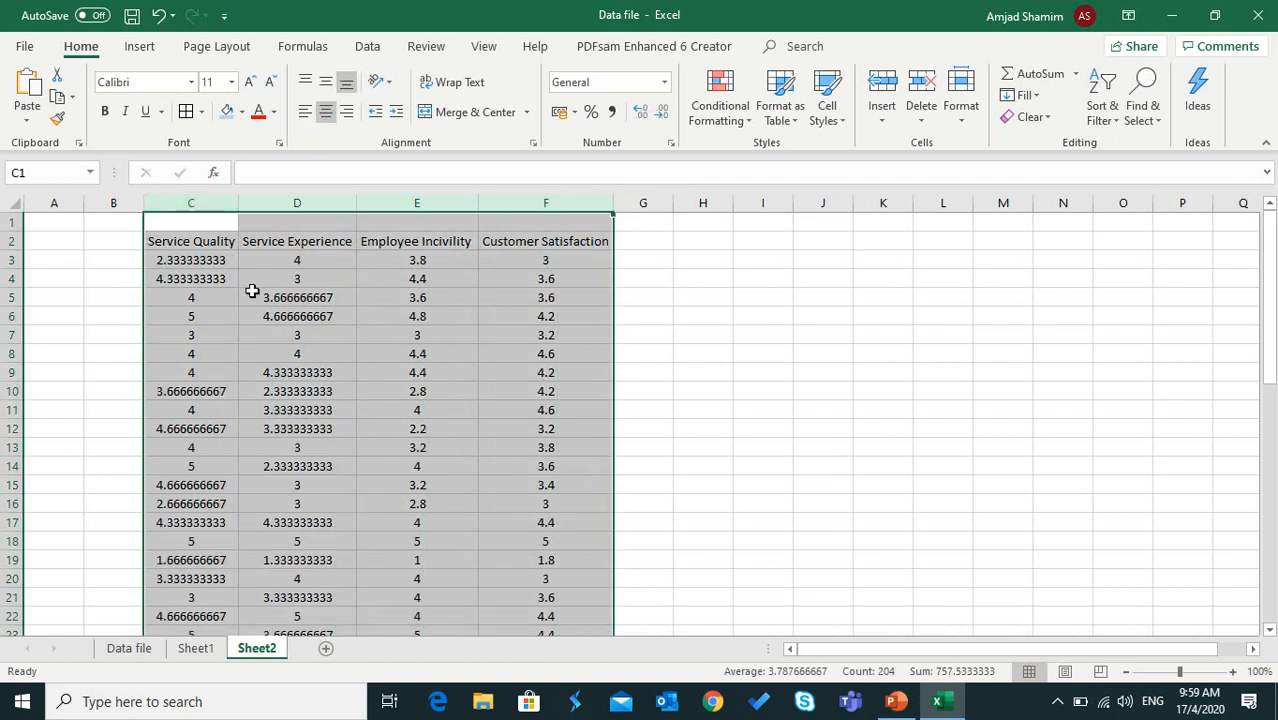
left_click(222, 281)
Step: Format the averages in C3:F52 of Sheet2 as Number with 2 decimal places
left_click_drag(208, 260, 550, 590)
right_click(279, 260)
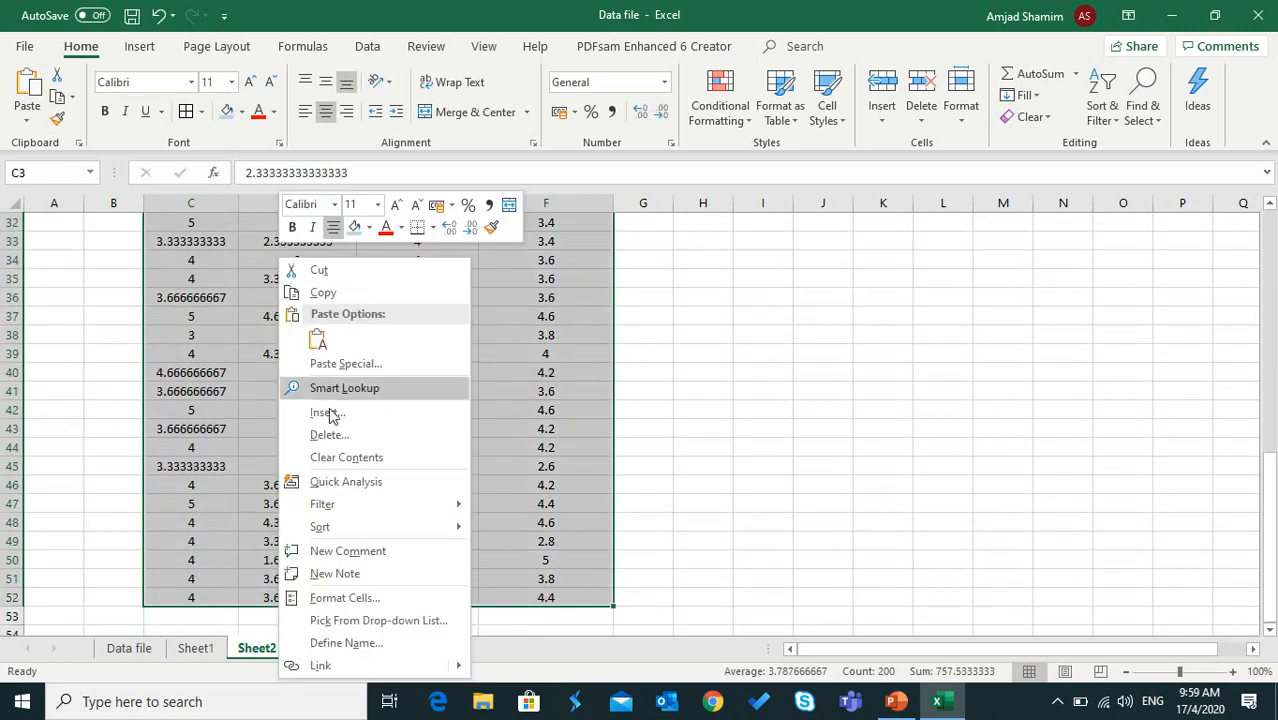
left_click(340, 598)
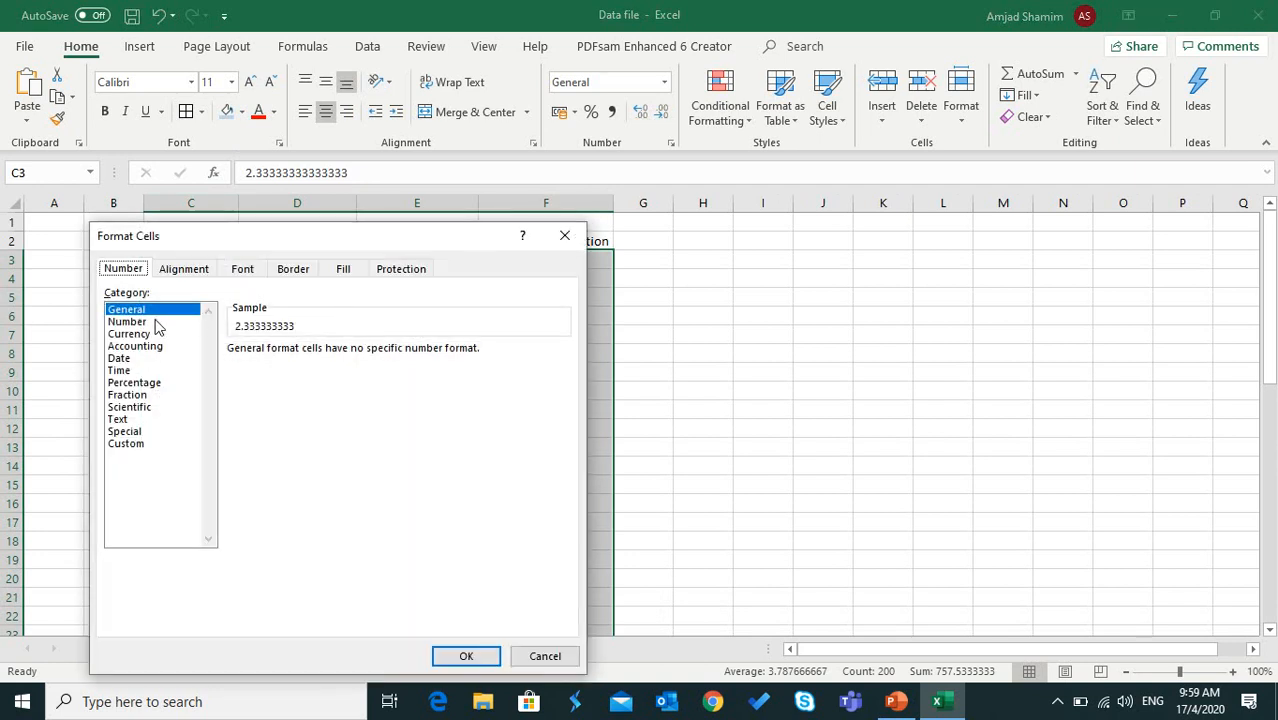
left_click(155, 322)
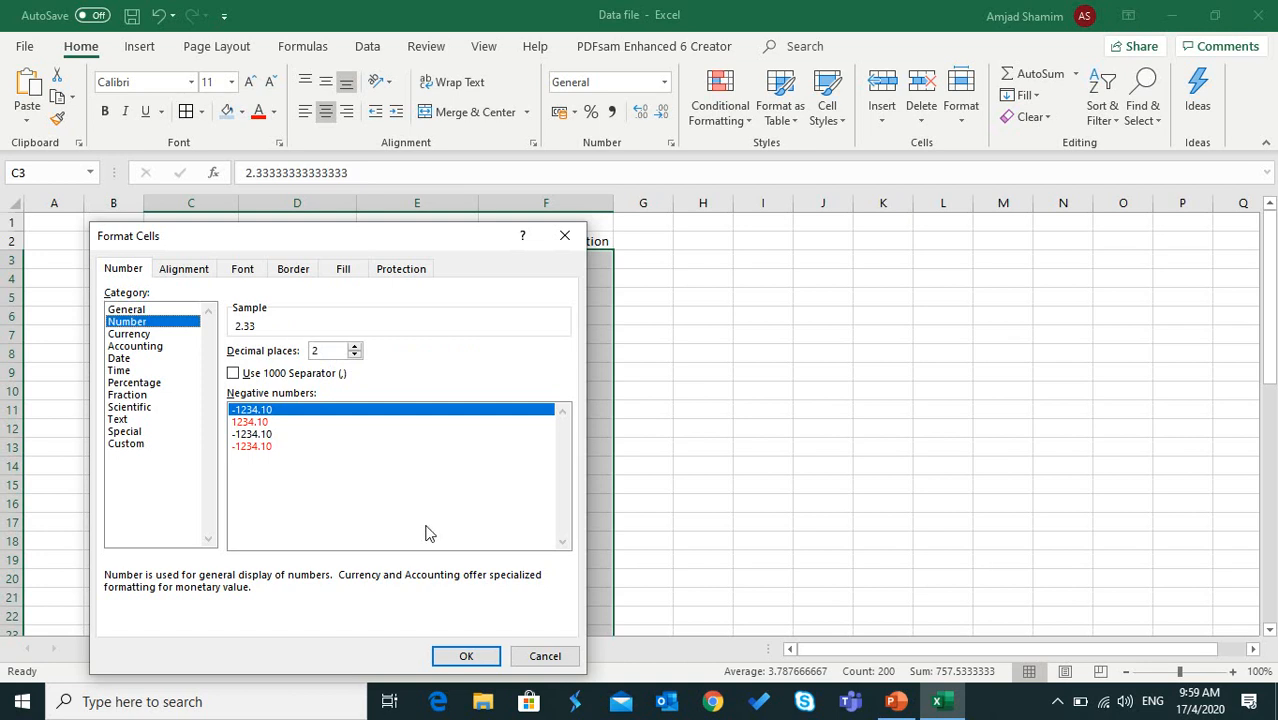
left_click(462, 658)
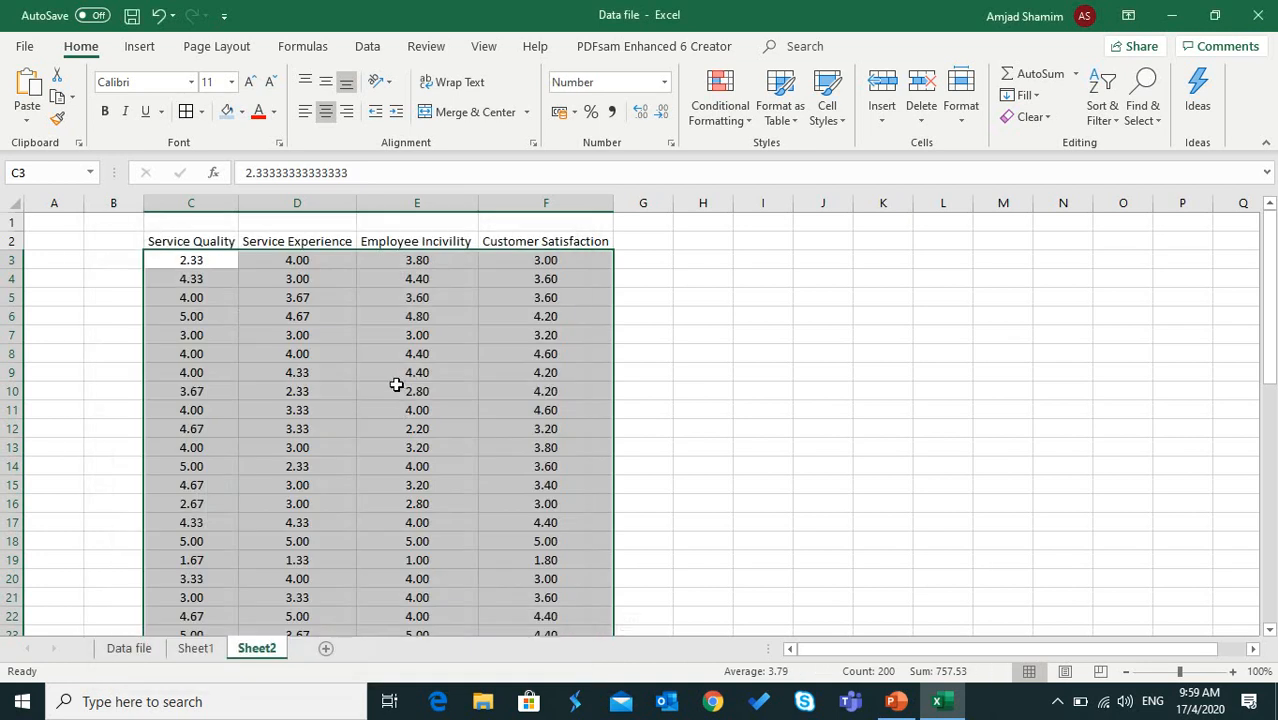
Step: Apply all borders to the construct averages table in C2:F52 of Sheet2
left_click(317, 350)
left_click_drag(205, 242, 548, 243)
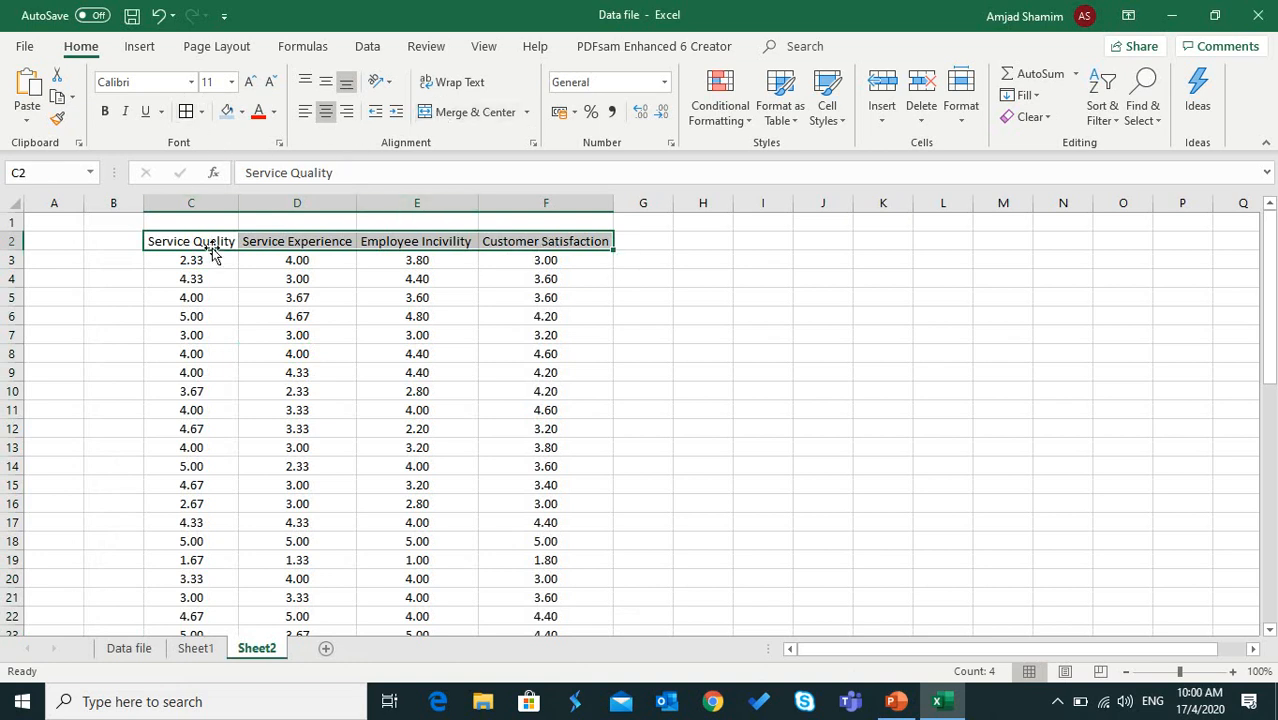
left_click_drag(205, 244, 542, 597)
left_click(185, 112)
scroll(345, 330, "up", 10)
left_click(340, 320)
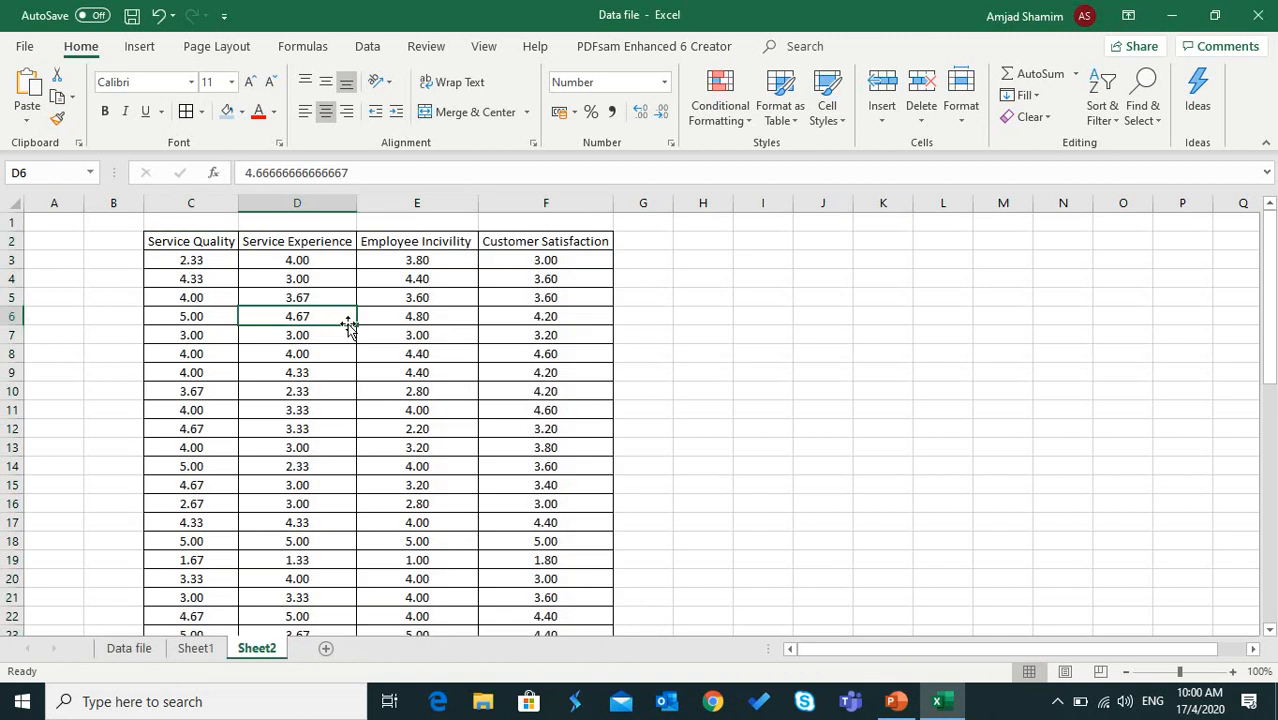
Step: Label the columns above the headings with X1 in C1, X2 in D1, X3 in E1 and Y in F1
left_click(509, 224)
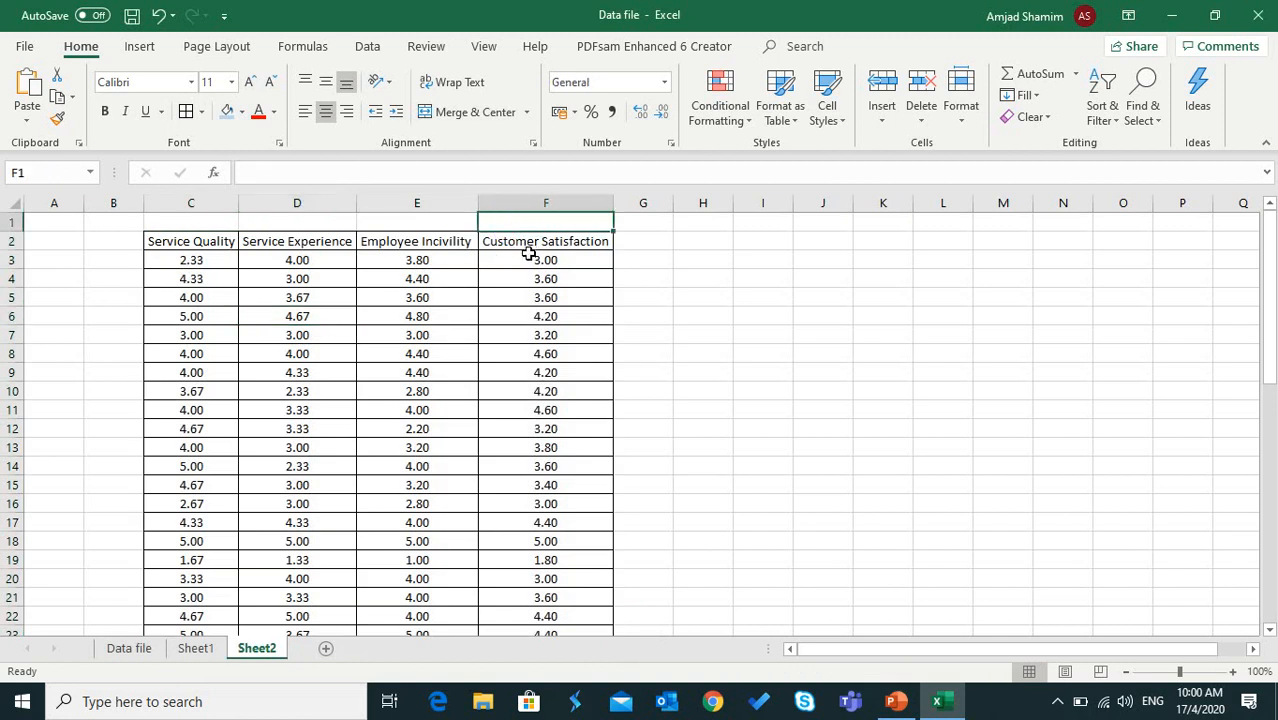
type("Y")
key("Left")
key("Left")
key("Left")
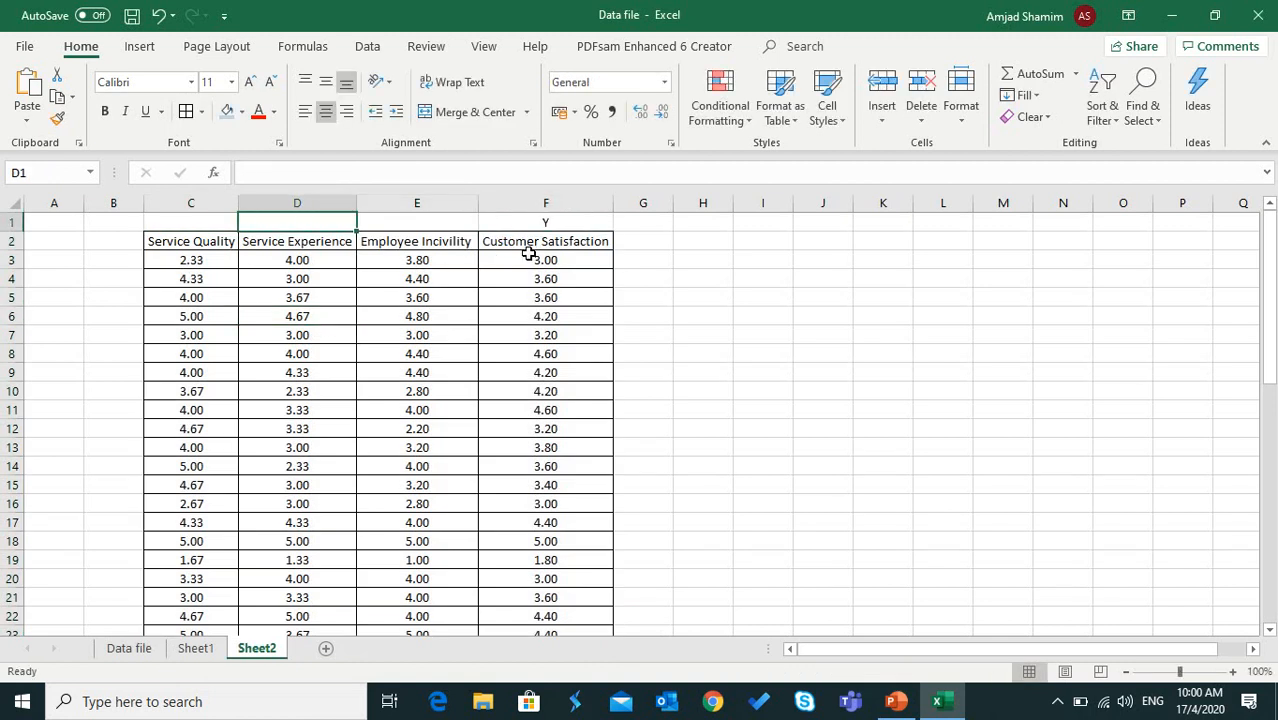
type("X1")
key("Tab")
type("X2")
key("Tab")
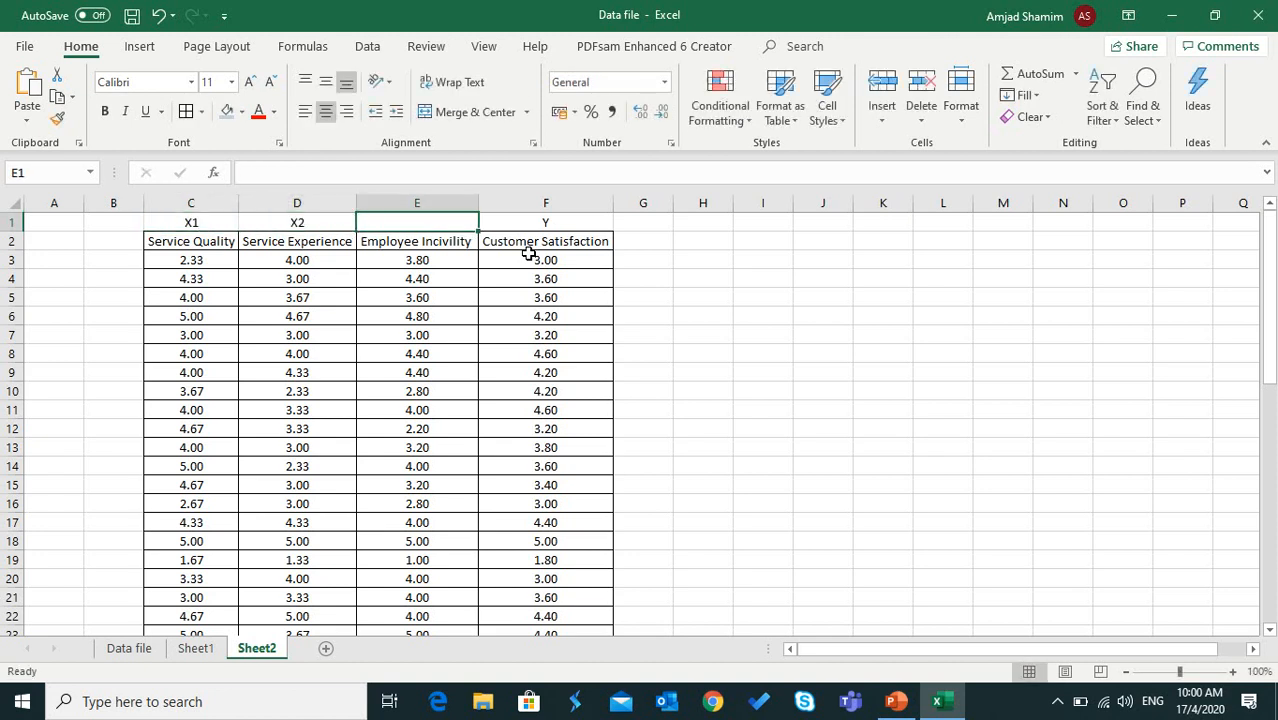
type("X3")
key("Return")
Step: Fill the variable labels in C1:F1 of Sheet2 with light blue
key("Up")
key("Left")
key("Left")
key("shift+Right")
key("shift+Right")
key("shift+Right")
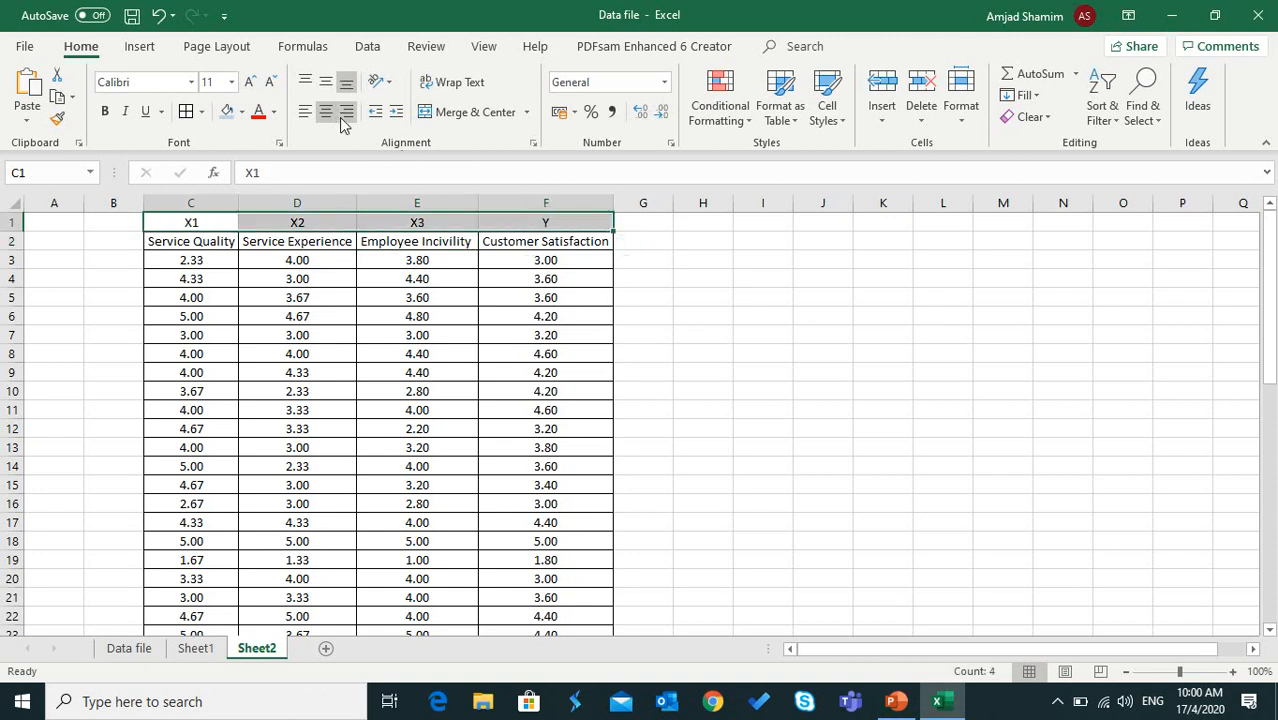
left_click(226, 111)
left_click(491, 313)
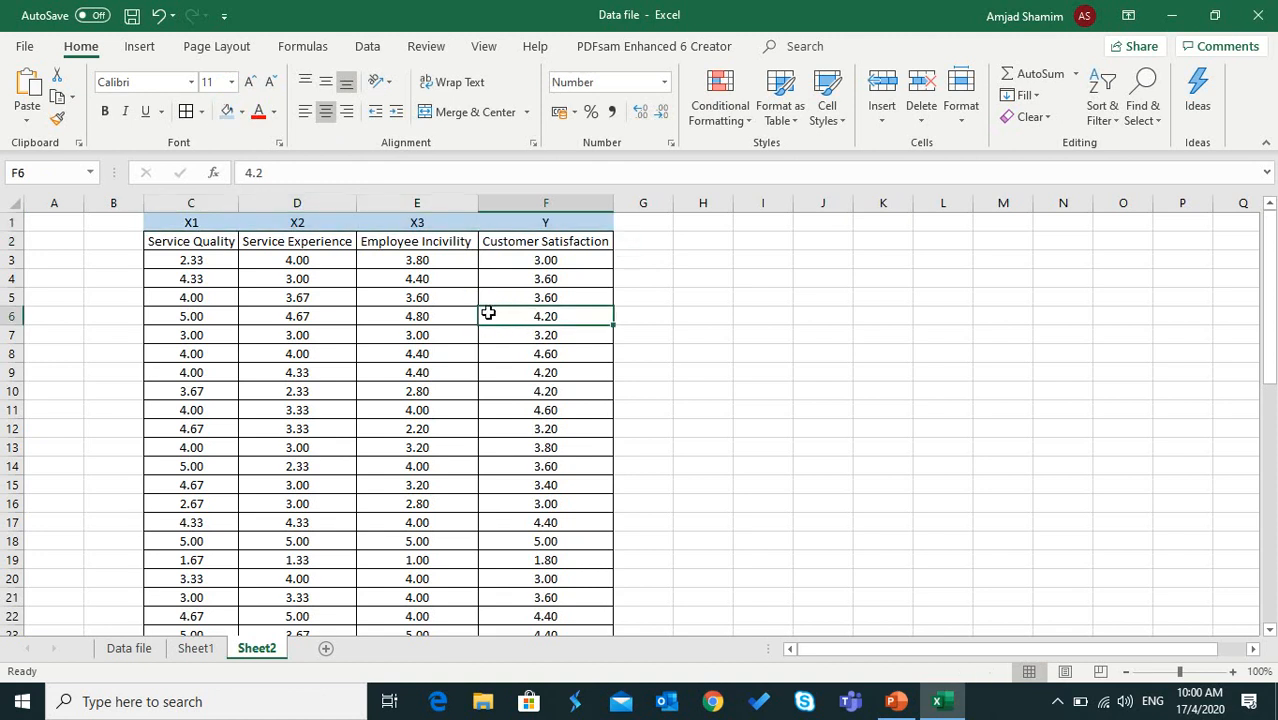
left_click(294, 297)
left_click(693, 278)
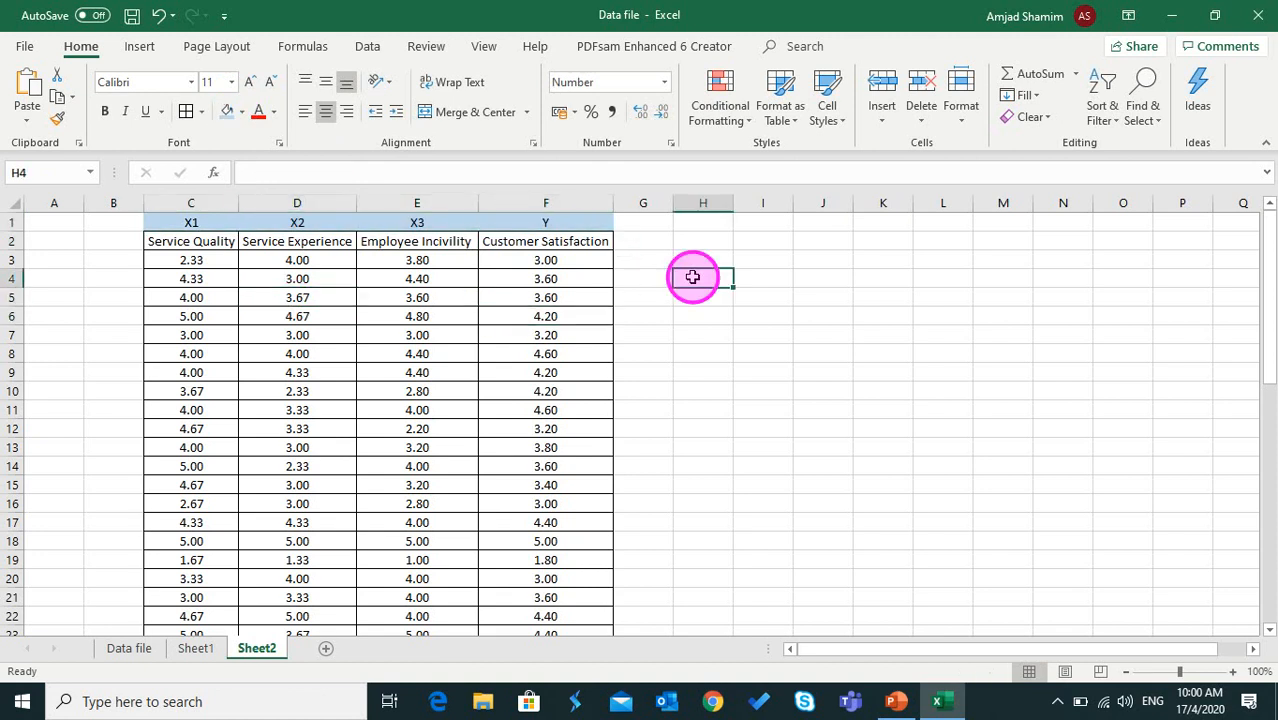
Step: Start a Regression from the data analysis tools with the Customer Satisfaction column F2:F52 as the Y range
left_click(366, 48)
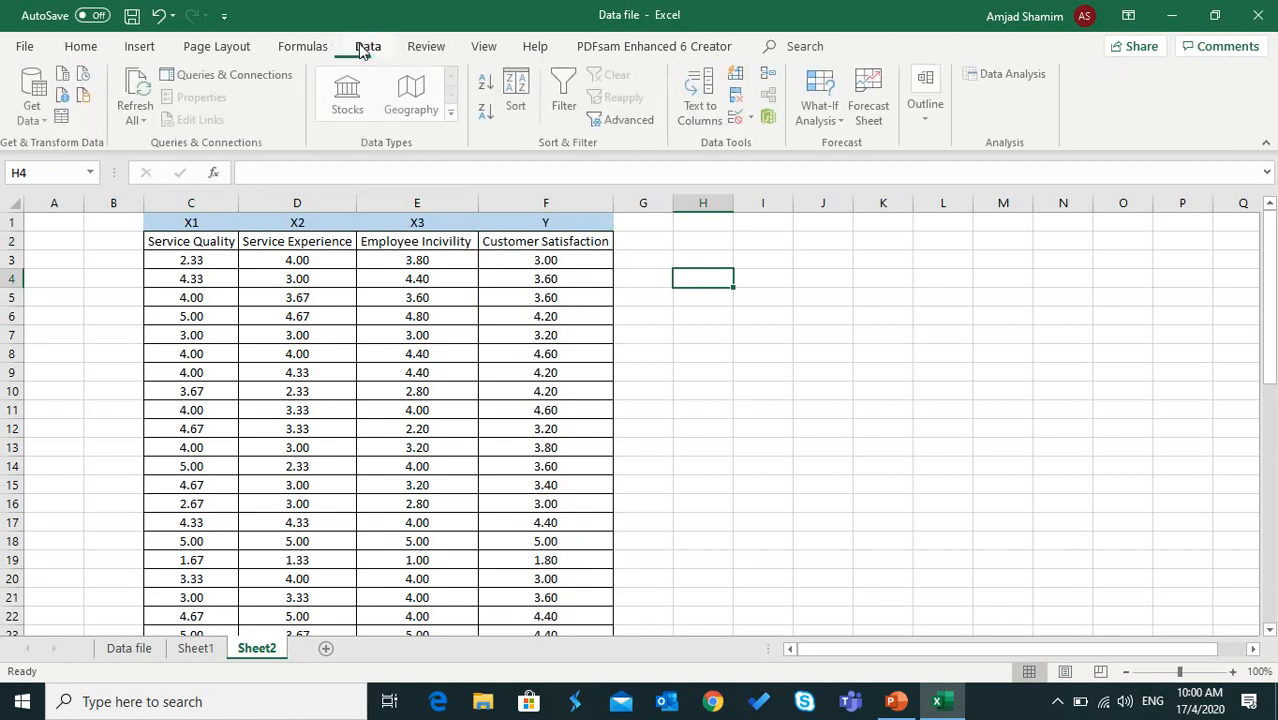
left_click(1012, 78)
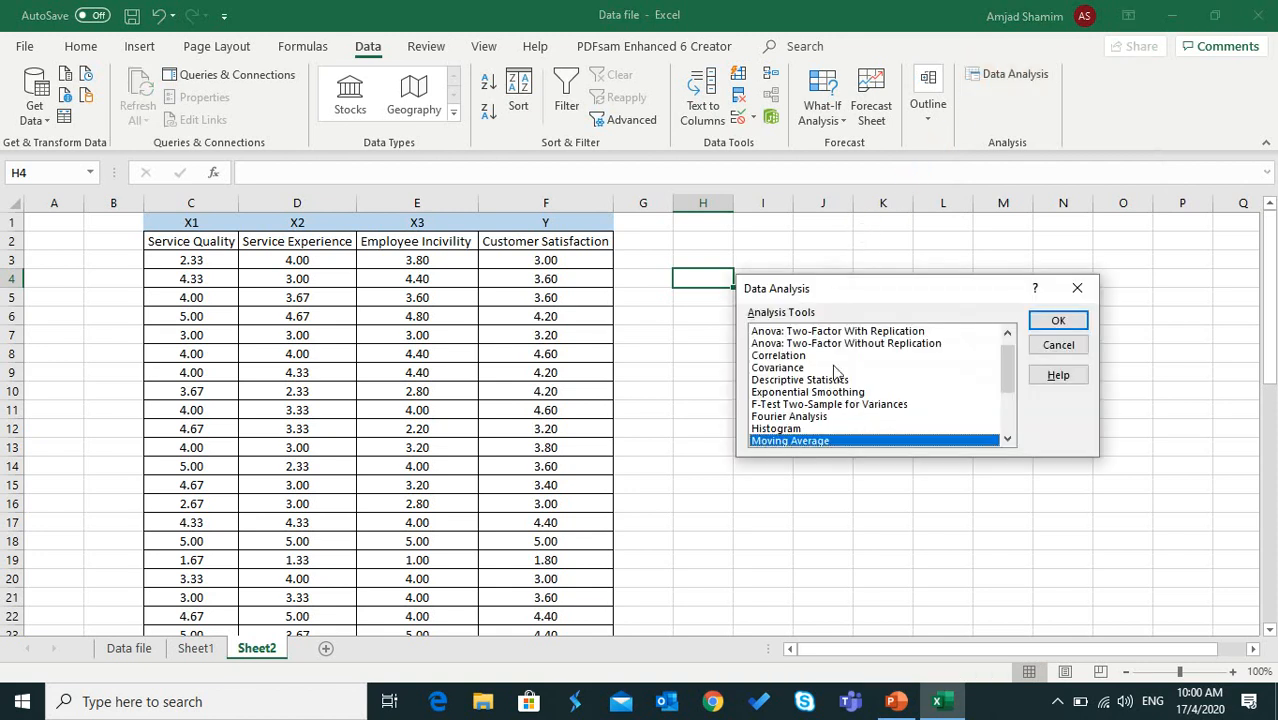
scroll(806, 420, "down", 2)
left_click(800, 405)
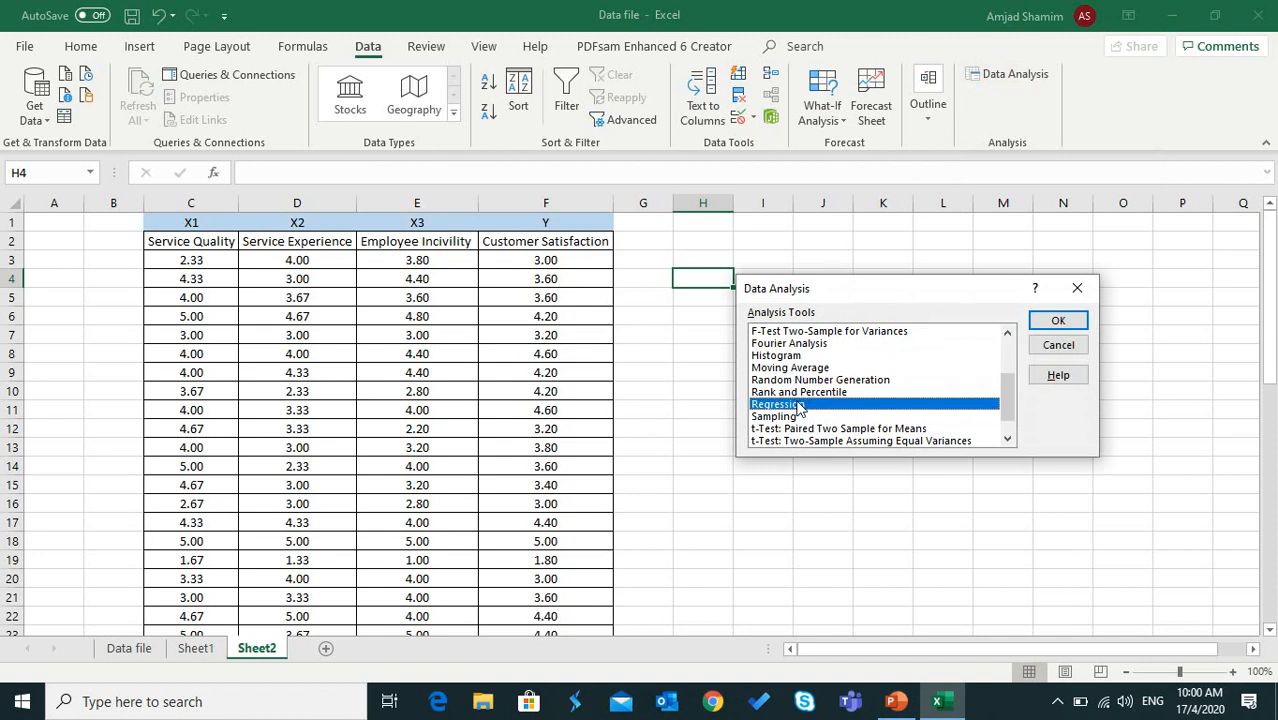
left_click(1066, 320)
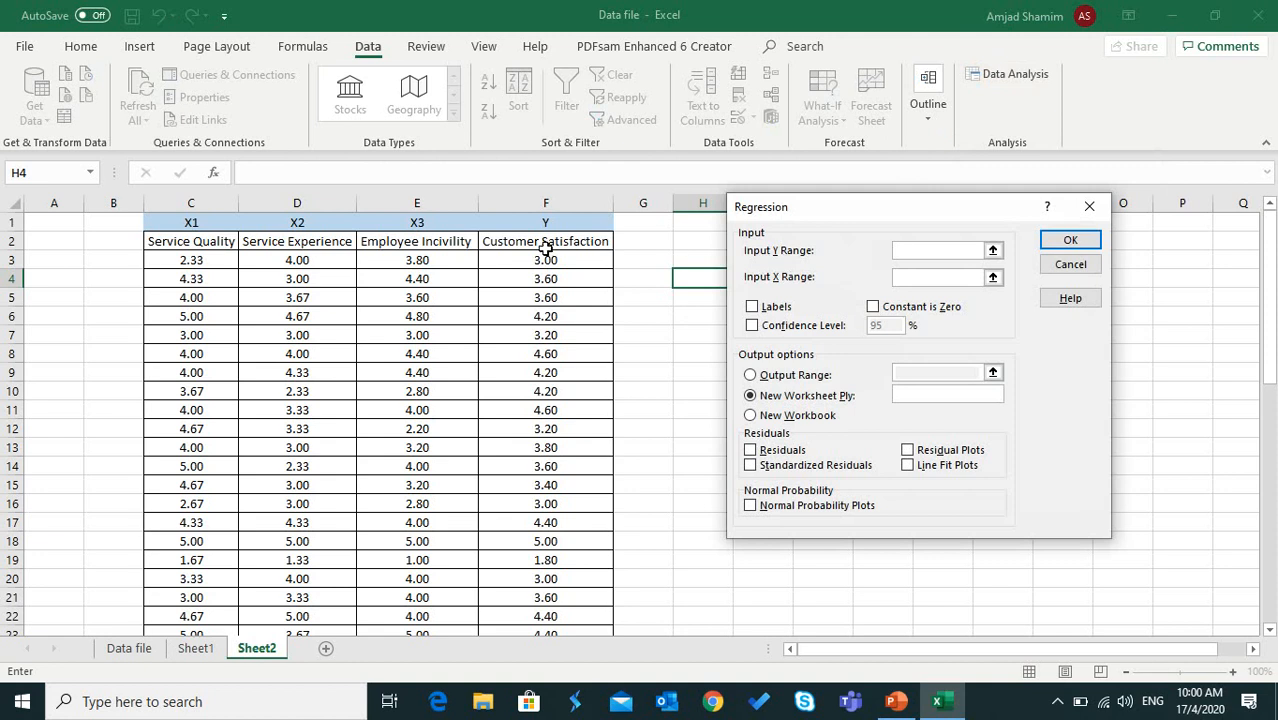
left_click_drag(551, 244, 517, 591)
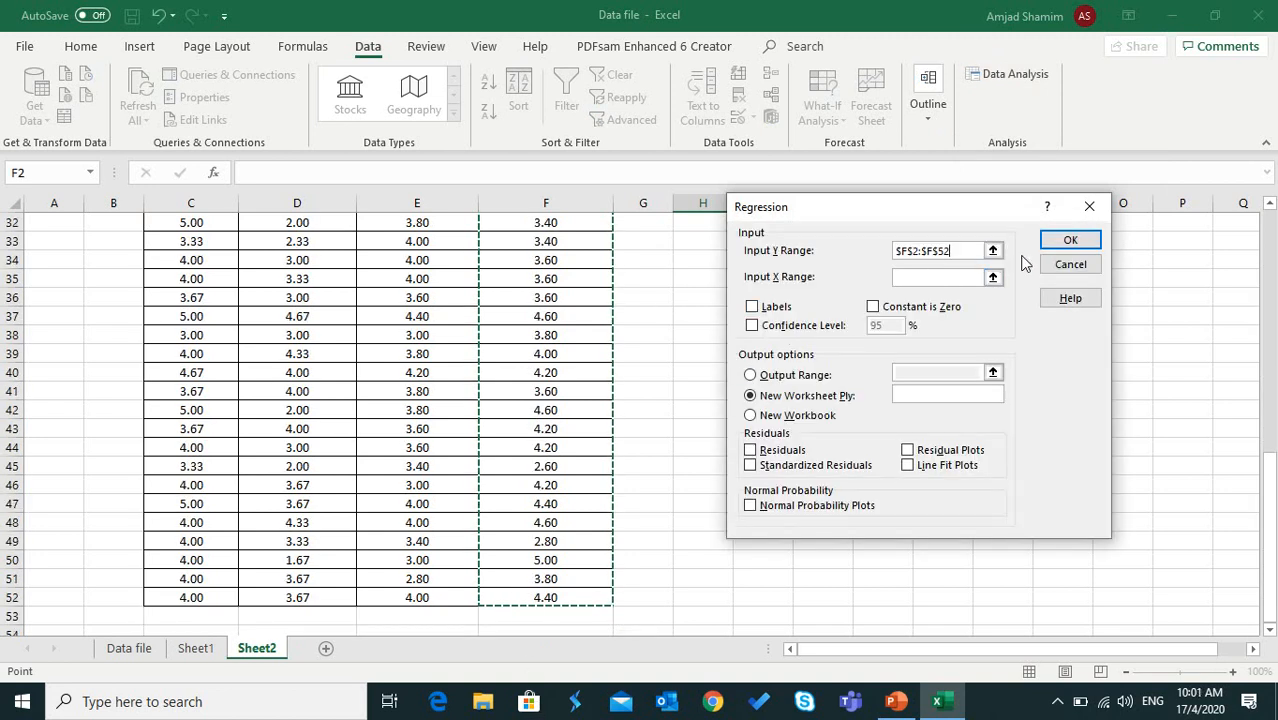
Step: Set the regression's X range to the three predictor columns C2:E52, including their headings
left_click(963, 280)
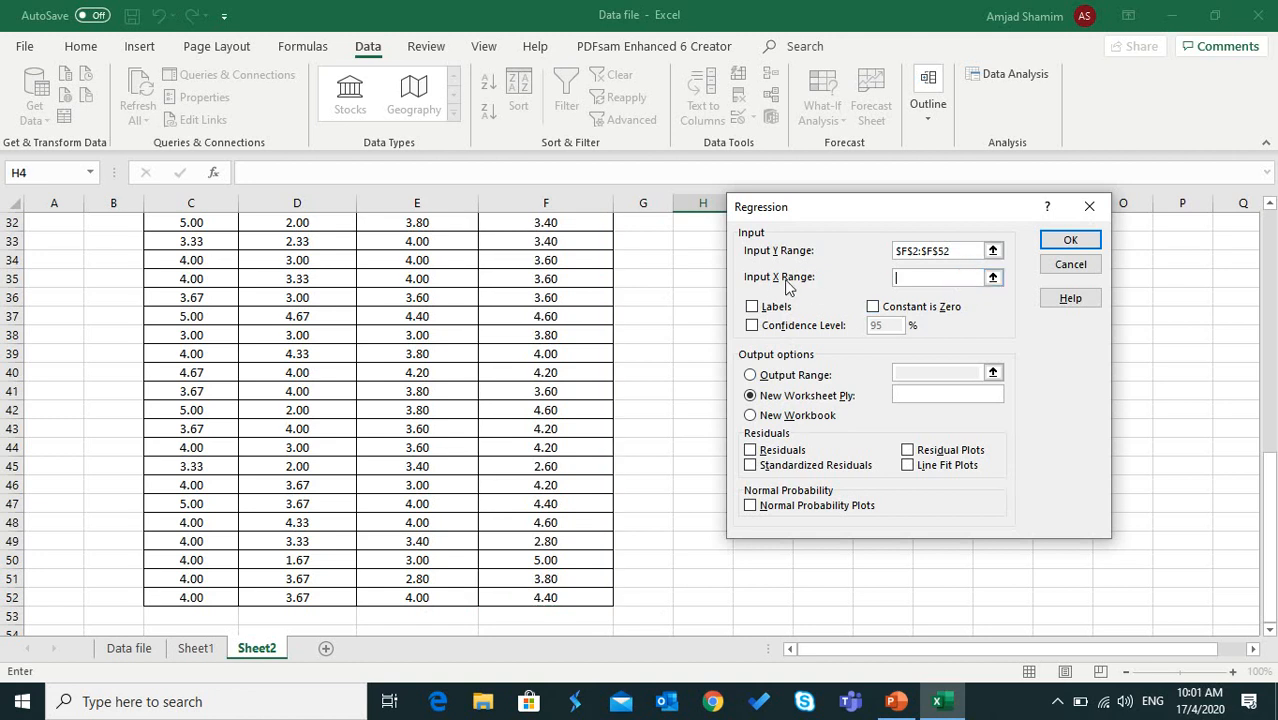
scroll(480, 325, "up", 5)
scroll(480, 325, "up", 5)
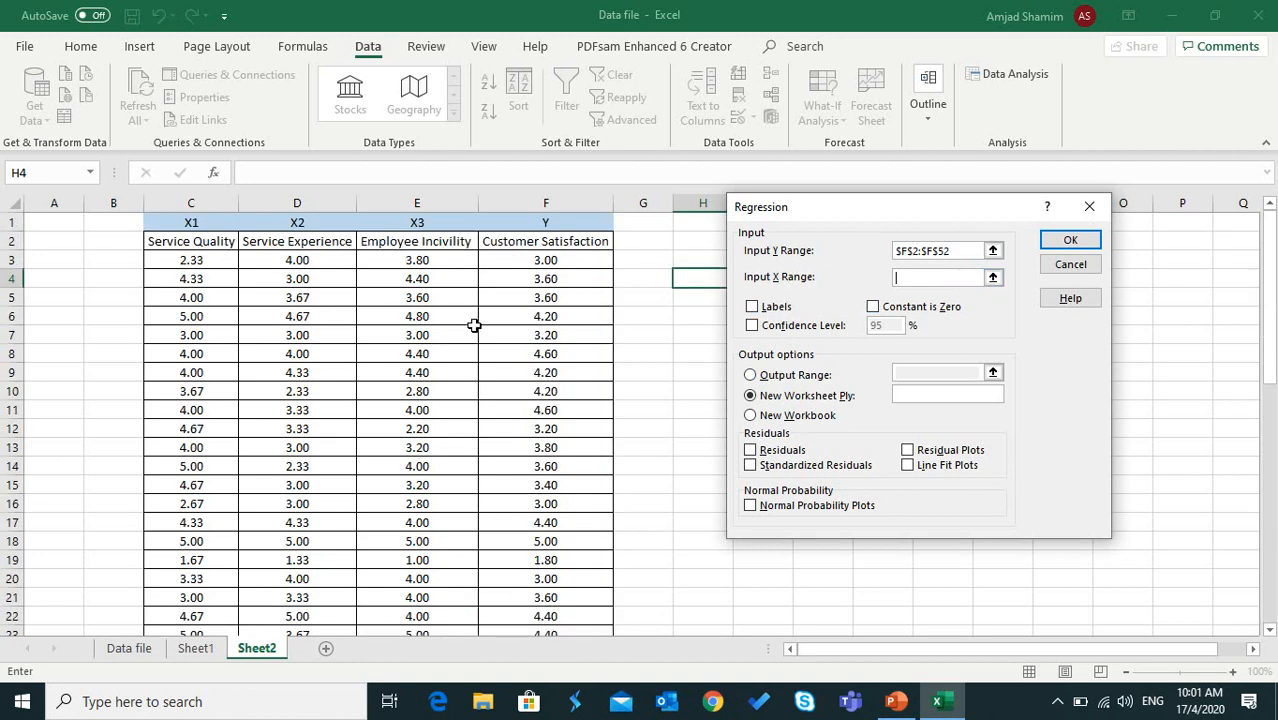
left_click_drag(195, 243, 419, 597)
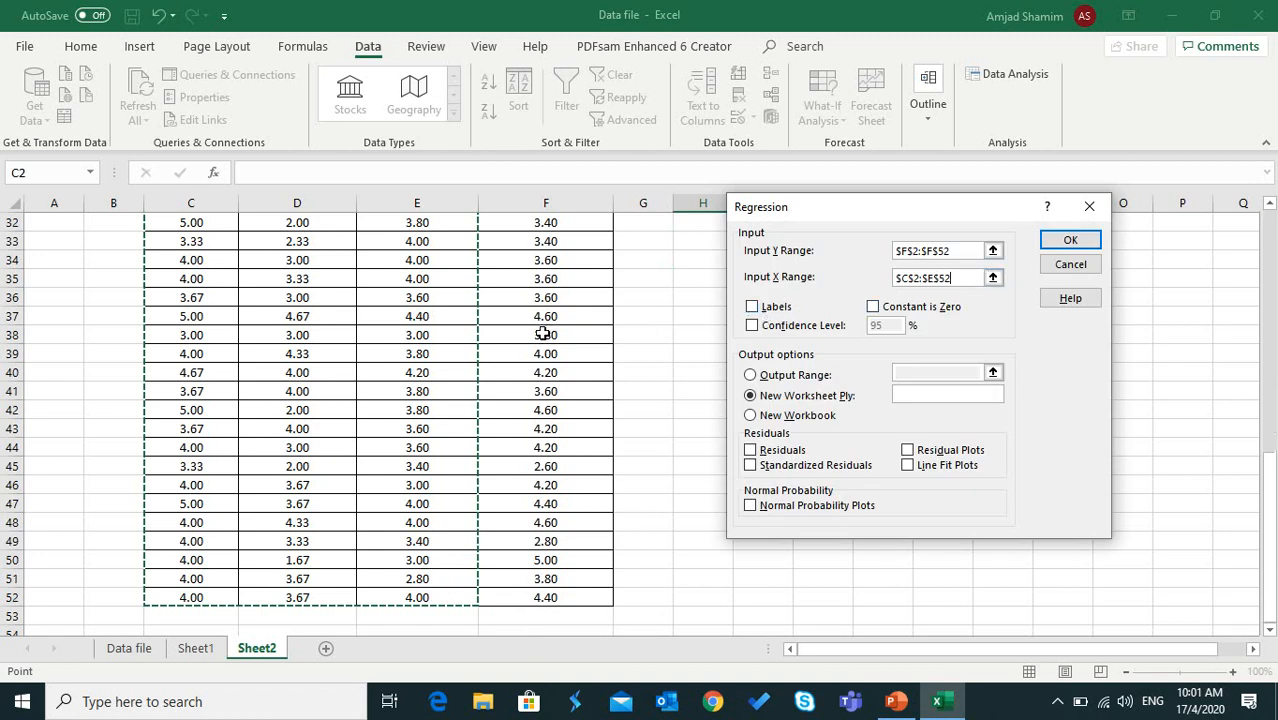
scroll(516, 322, "up", 10)
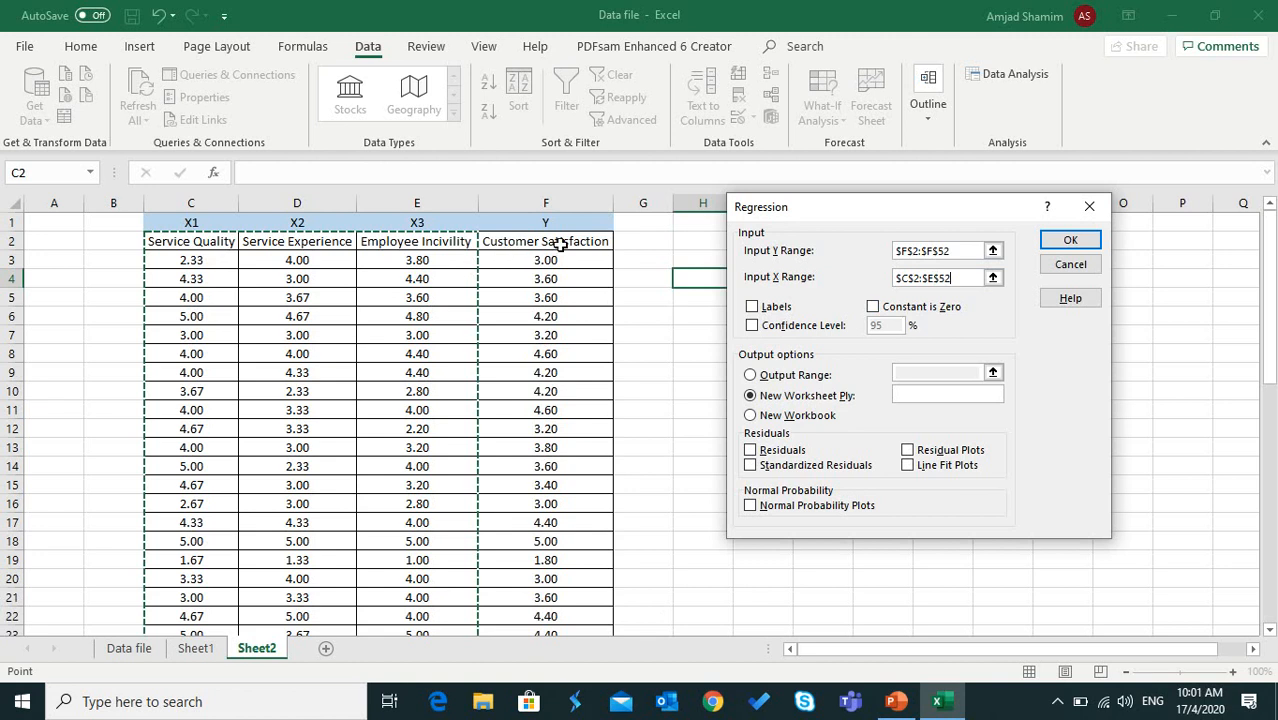
Step: Enable Labels and the 95% confidence level, and run the regression with its output on a new worksheet
left_click(753, 308)
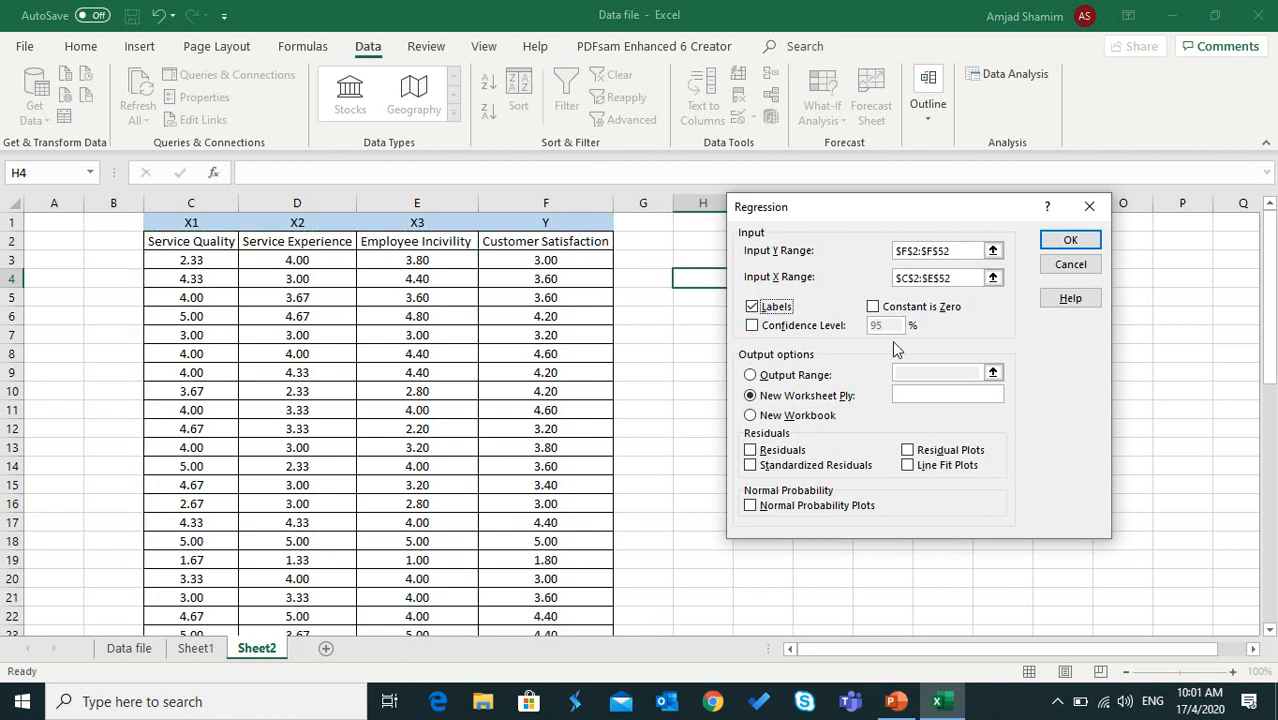
left_click(752, 326)
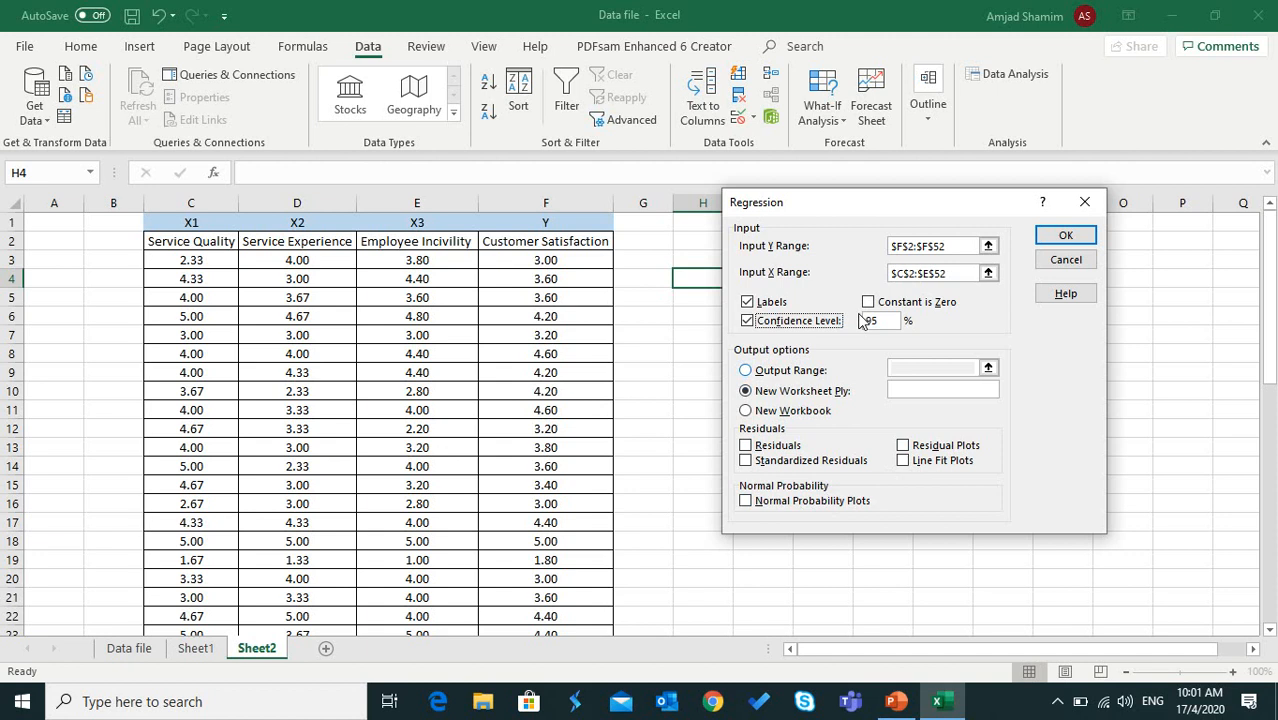
left_click(1066, 237)
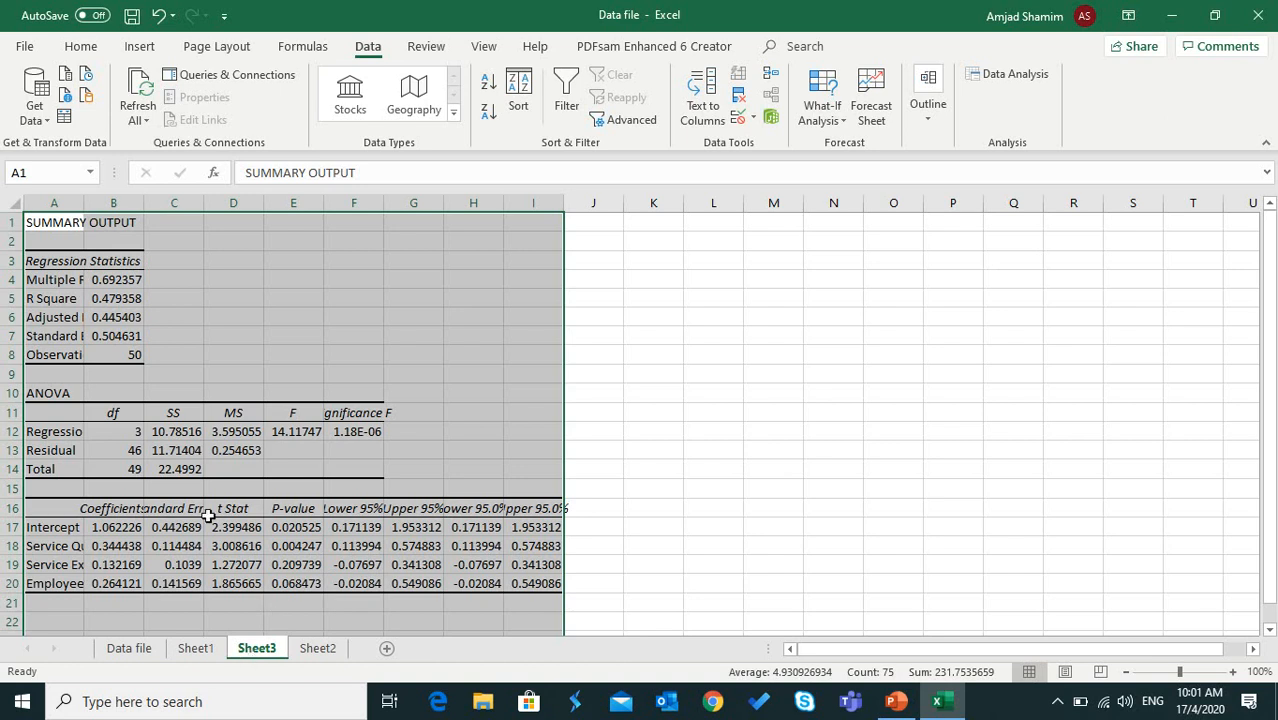
Step: Autofit columns A and B of the regression summary output
double_click(84, 203)
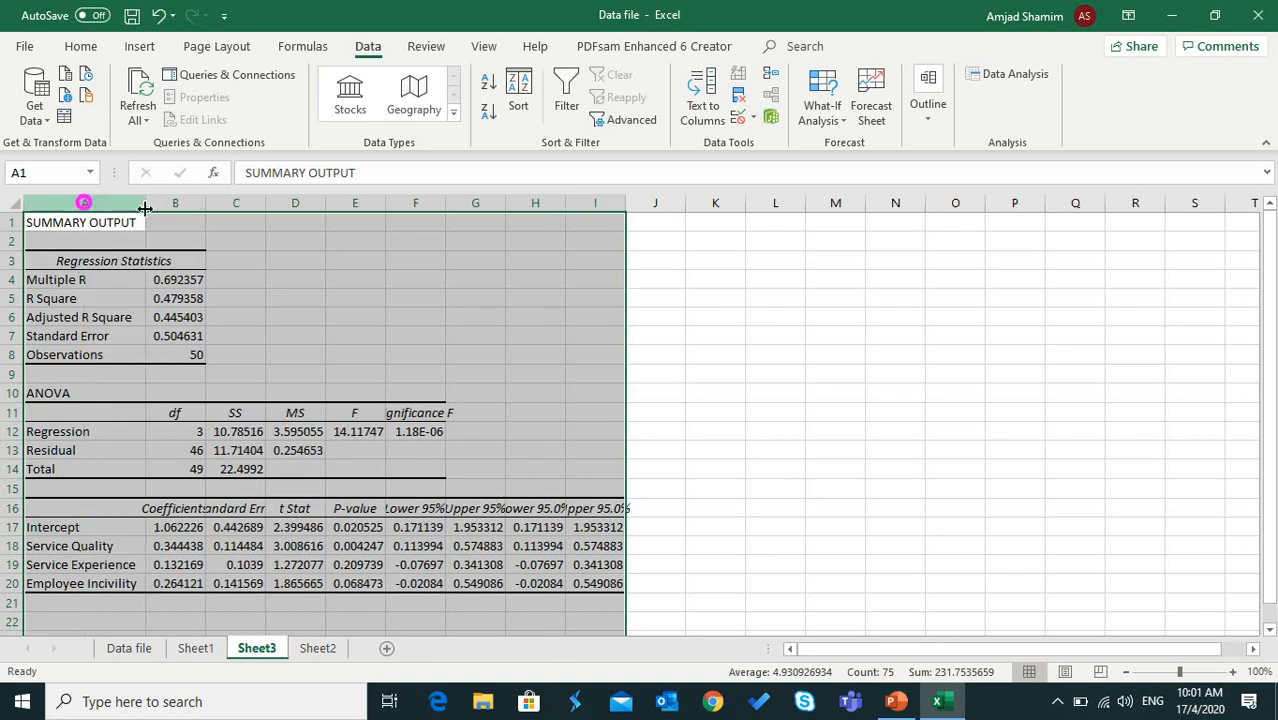
double_click(205, 203)
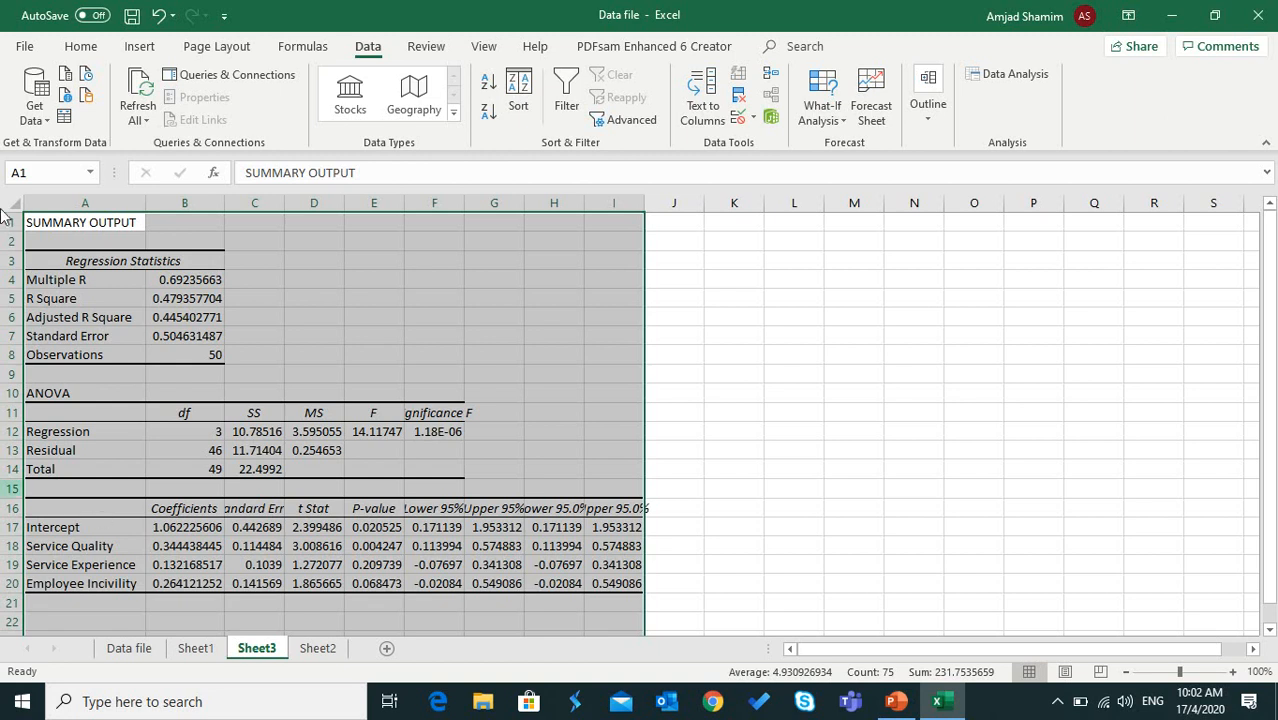
left_click(190, 317)
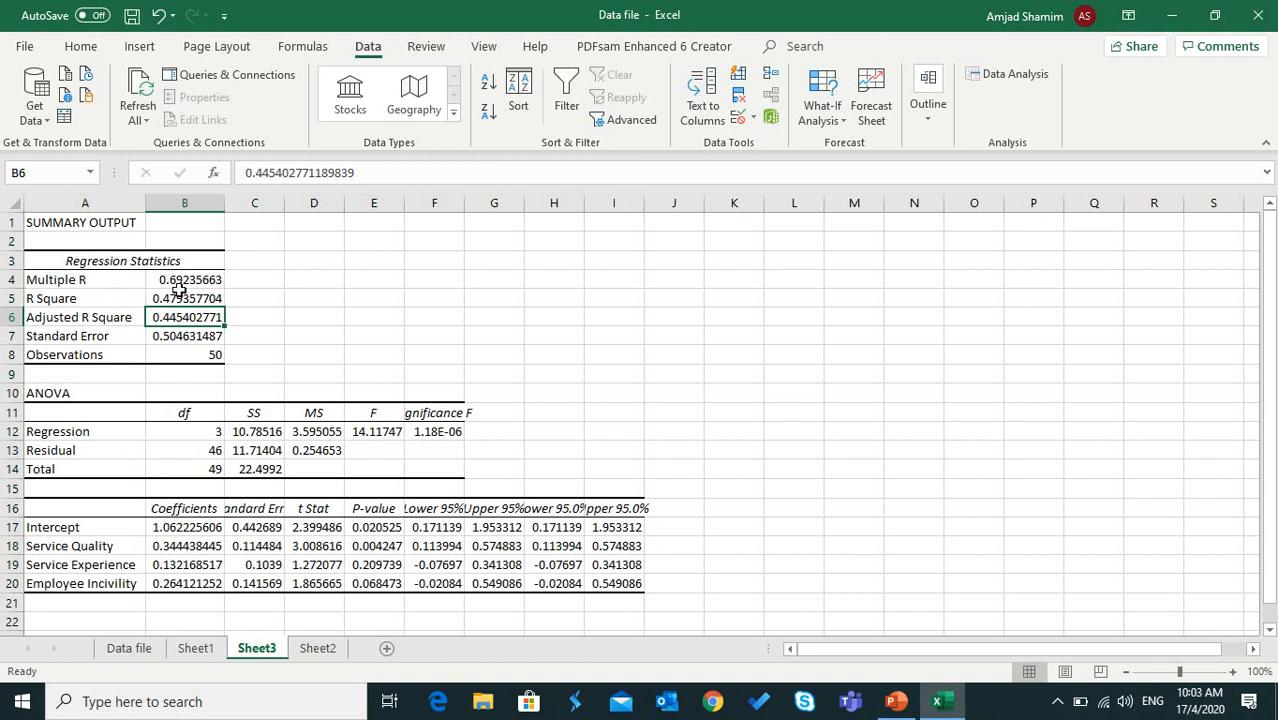
Step: Format the regression statistics in B4:B7 as Number with 2 decimal places
left_click_drag(186, 276, 199, 332)
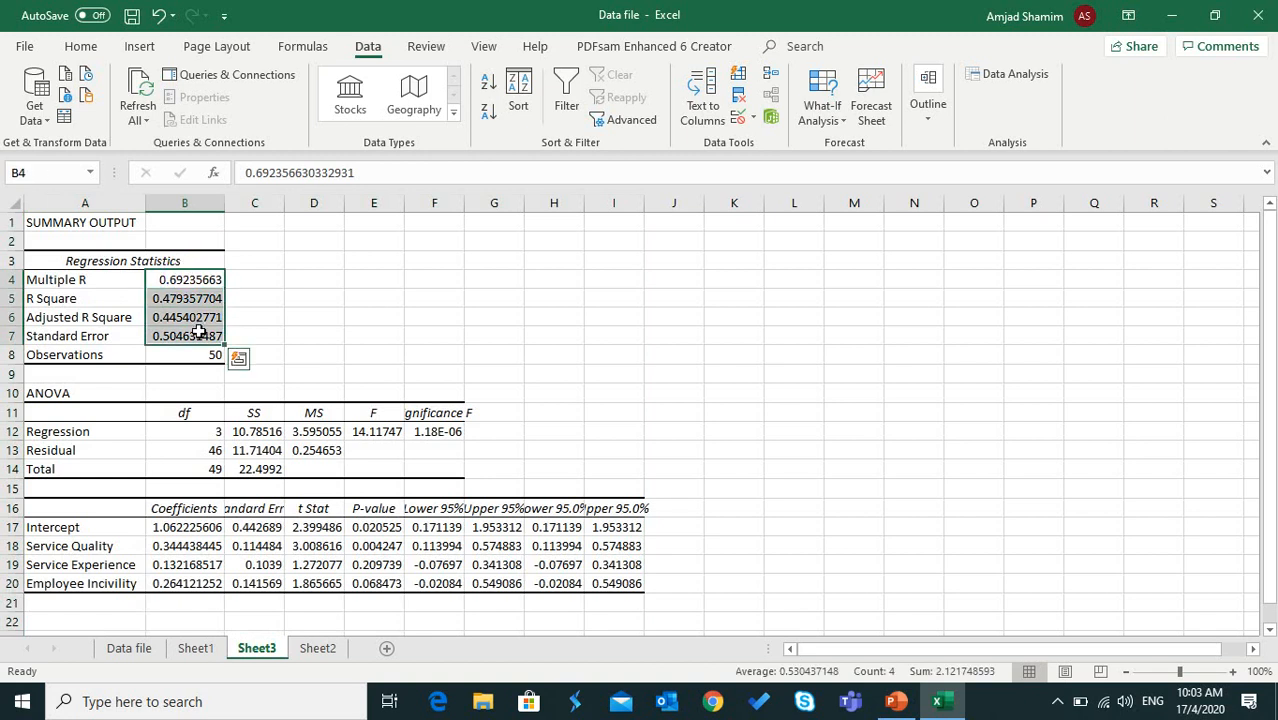
right_click(199, 332)
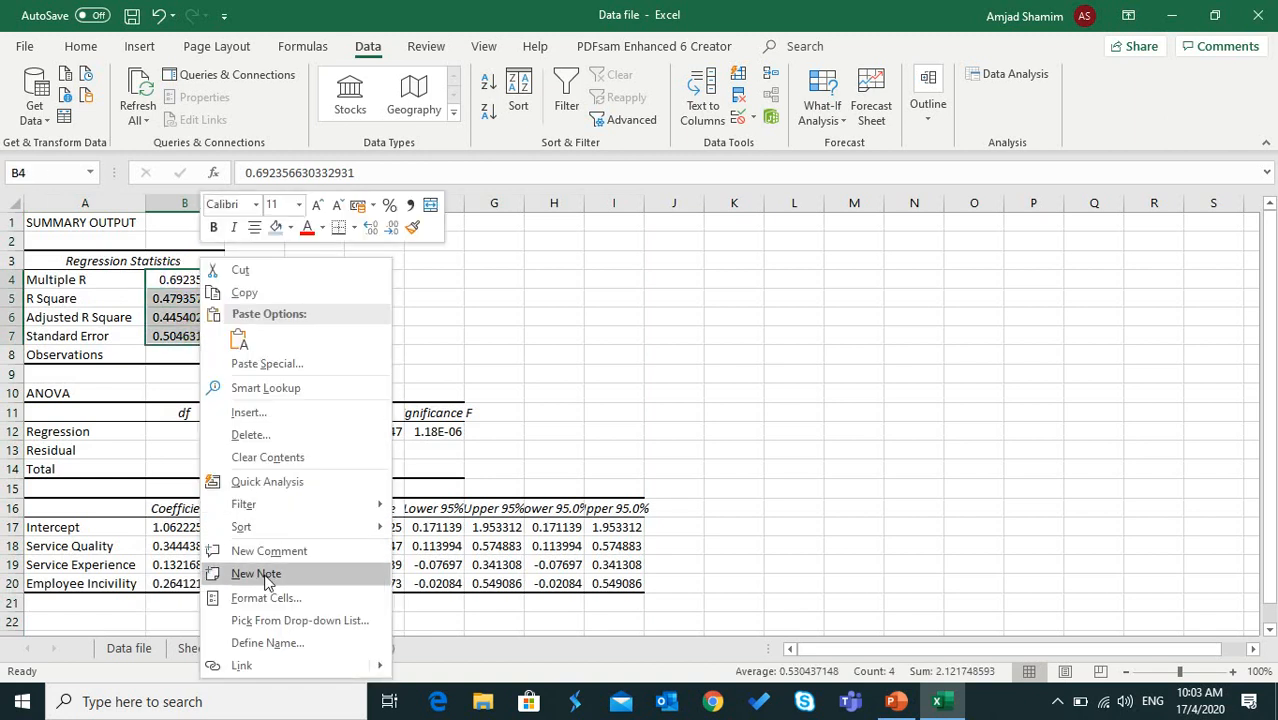
left_click(266, 598)
left_click(67, 322)
left_click(391, 656)
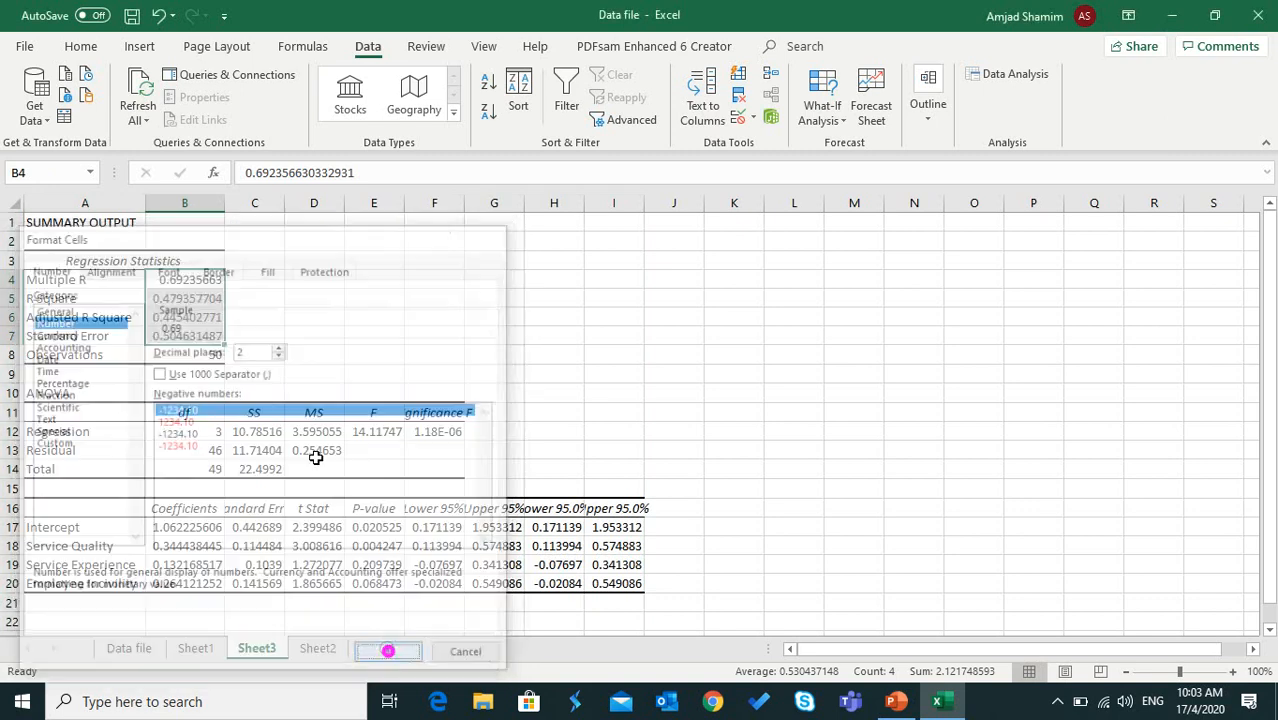
left_click(288, 320)
Step: Format the coefficients table values in B17:I20 as Number with 2 decimal places
left_click_drag(209, 527, 612, 596)
left_click_drag(630, 577, 630, 577)
right_click(396, 528)
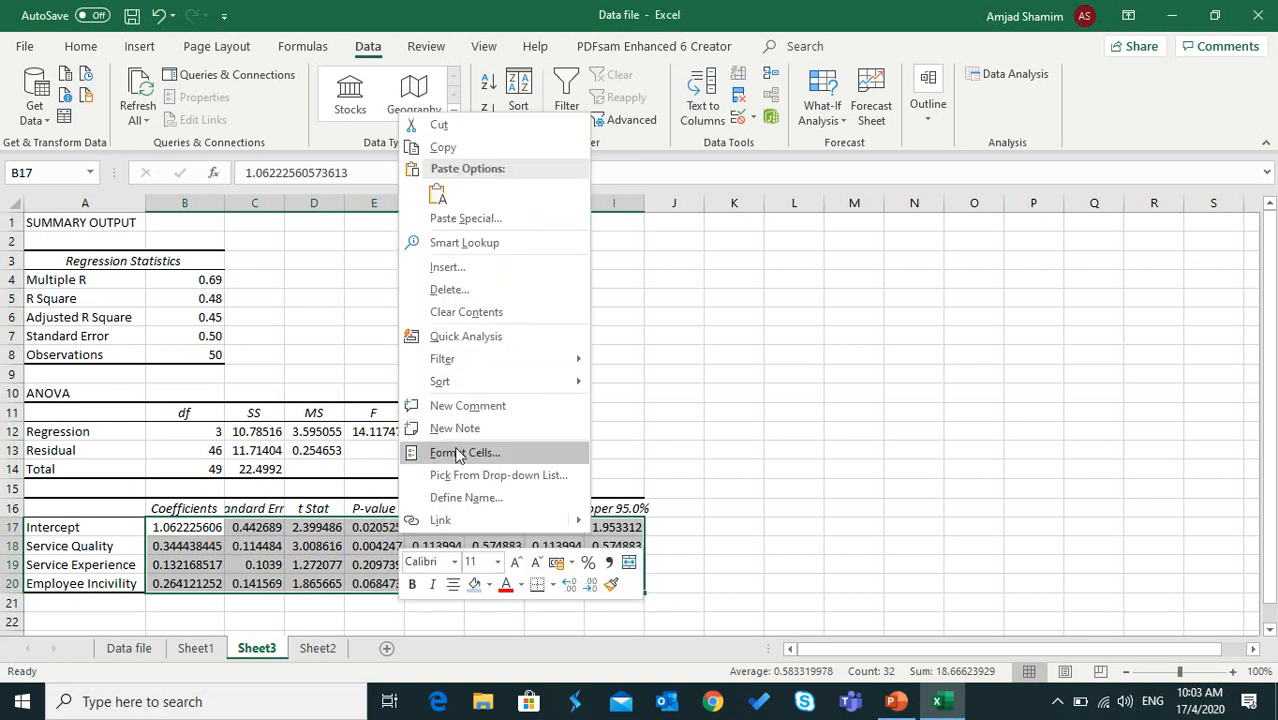
left_click(463, 452)
left_click(289, 308)
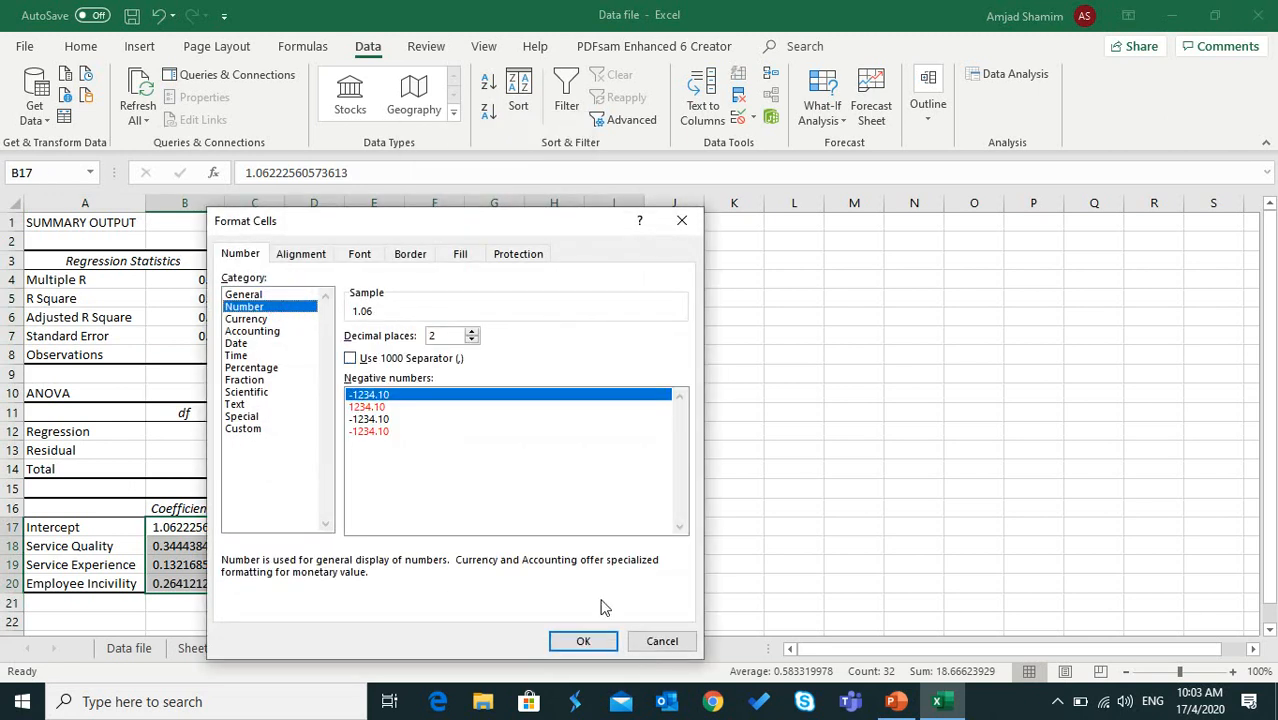
left_click(585, 640)
Step: Format the ANOVA values in C12:F14 as Number with 2 decimal places
left_click_drag(268, 437, 420, 469)
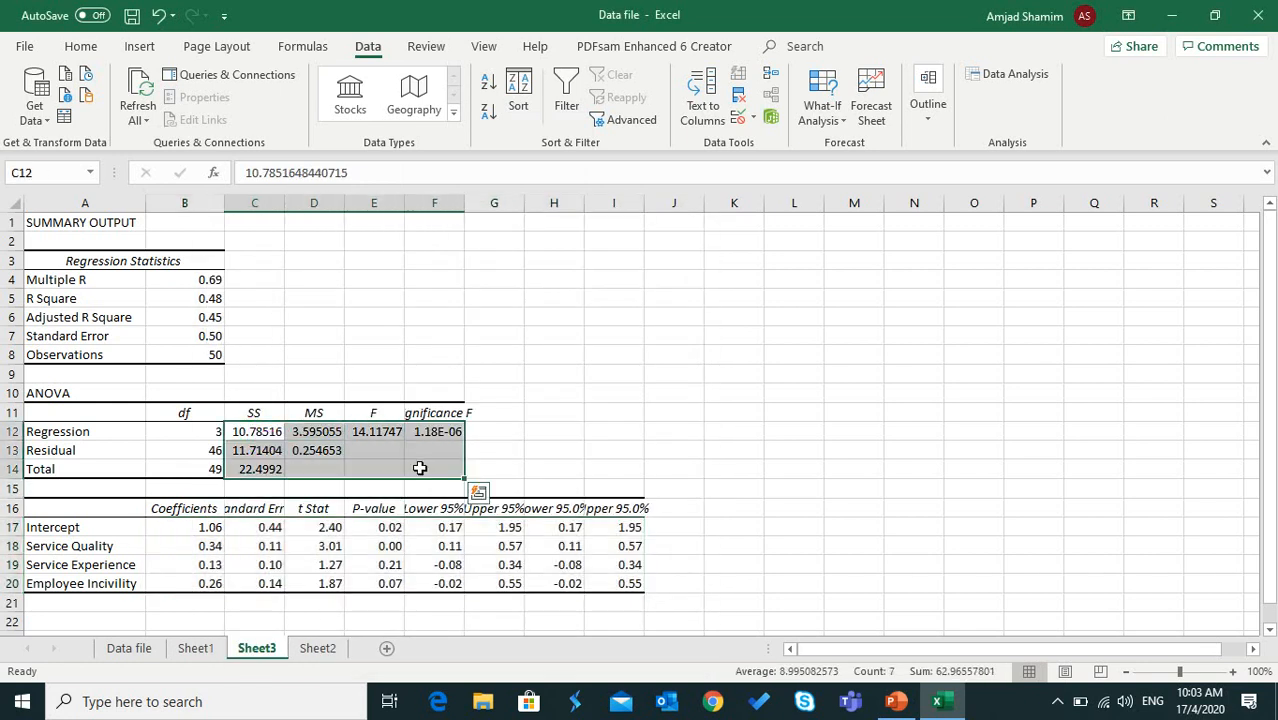
right_click(420, 469)
left_click(484, 397)
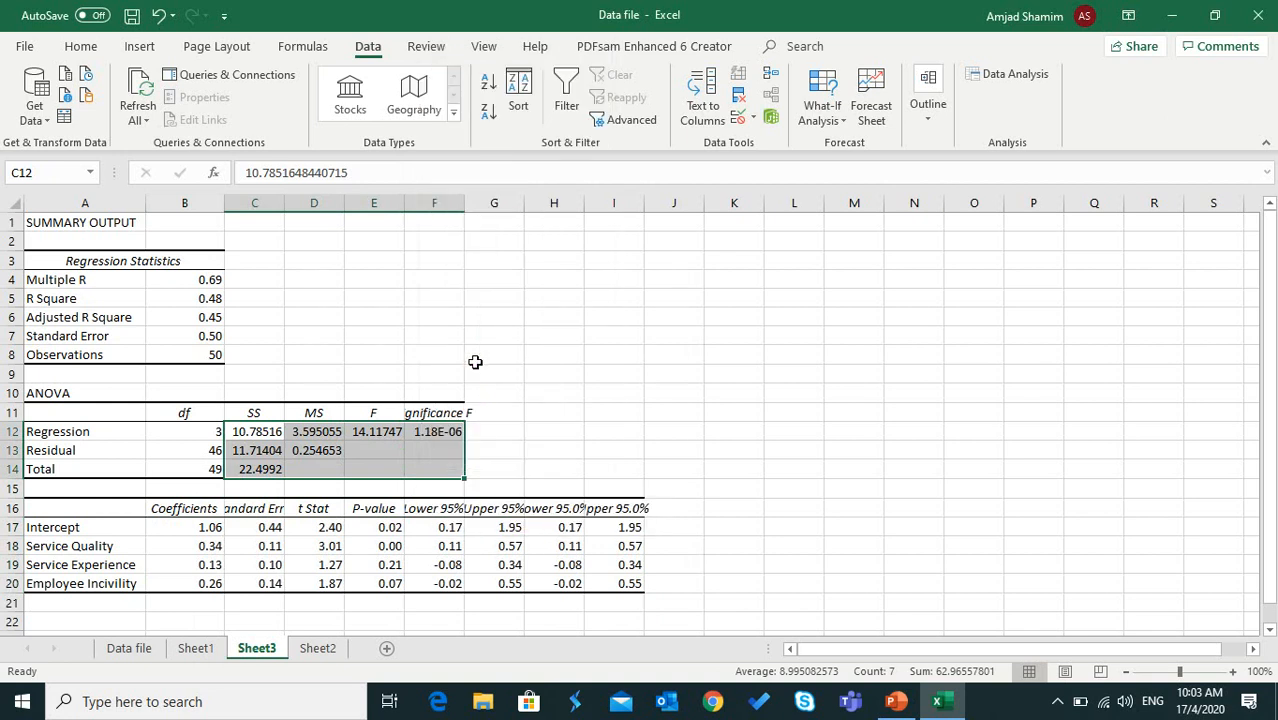
left_click(300, 256)
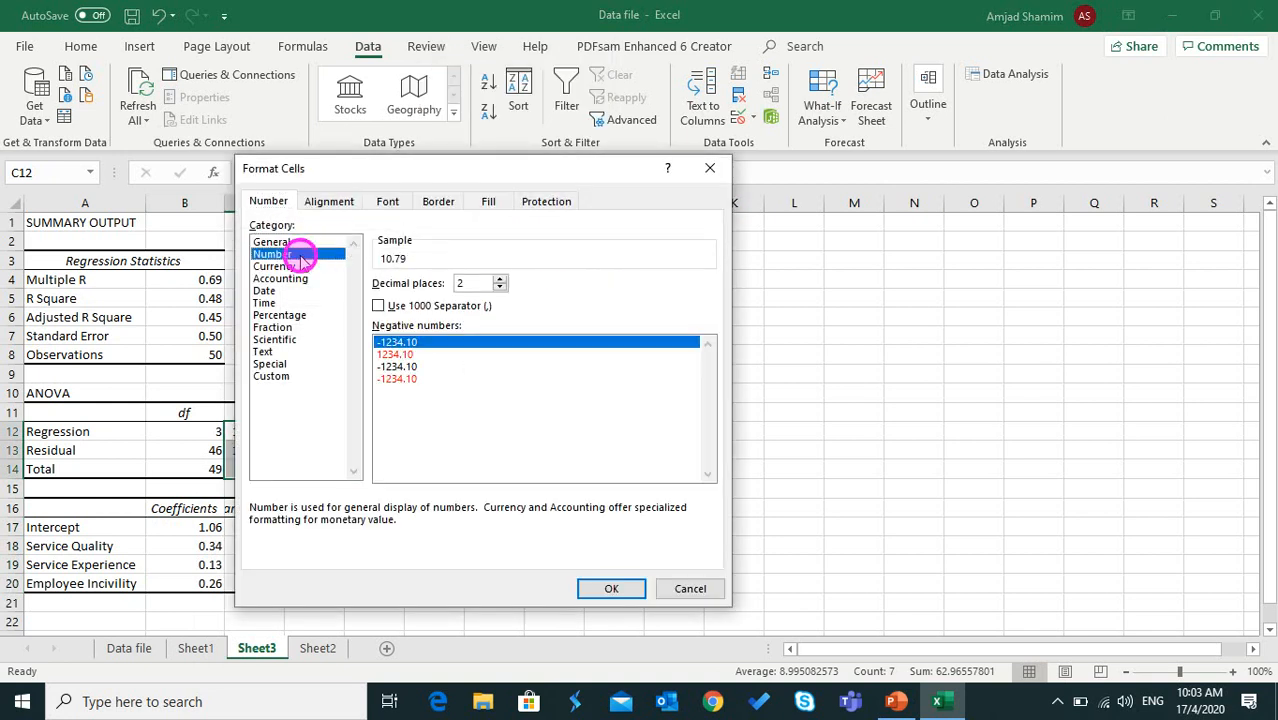
left_click(611, 588)
left_click(545, 416)
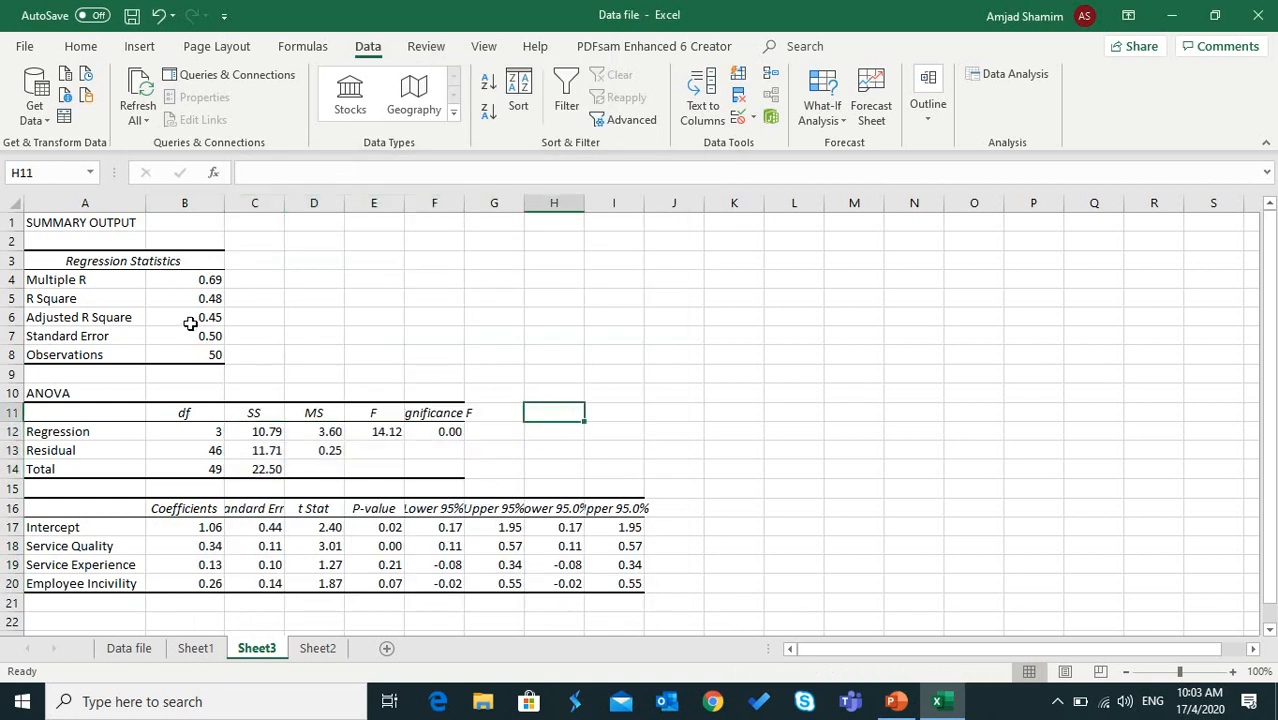
Step: Examine the Multiple R and R Square rows of the regression statistics
left_click_drag(62, 280, 201, 281)
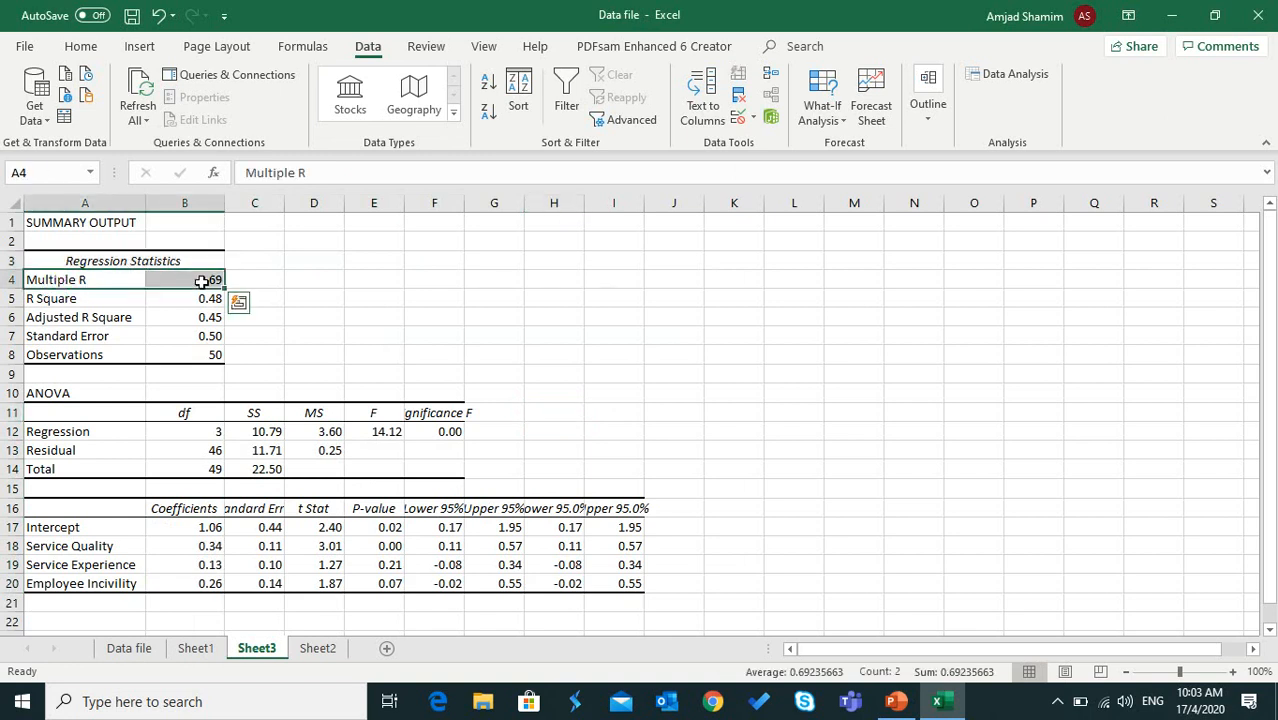
left_click(265, 318)
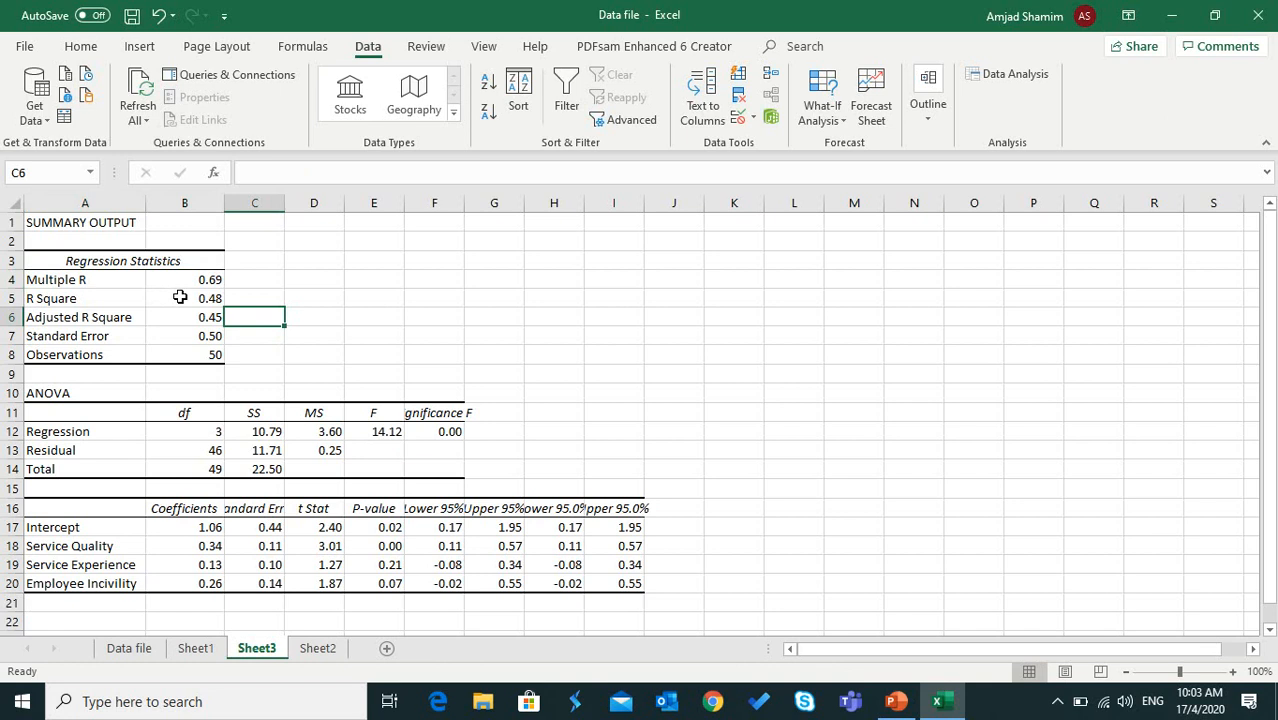
left_click_drag(88, 298, 165, 298)
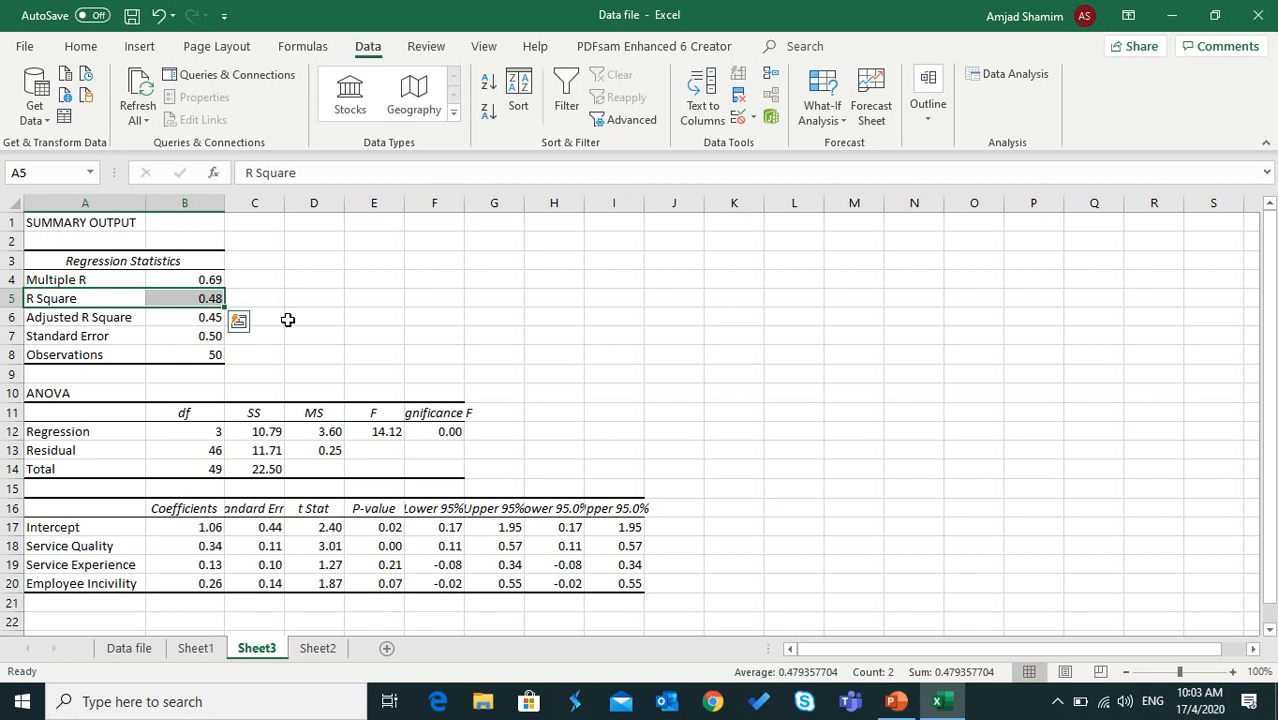
Step: Examine R Square against the three predictors, plus the Adjusted R Square, Standard Error and Observations rows of the regression statistics
left_click(100, 550)
left_click_drag(100, 550, 107, 580)
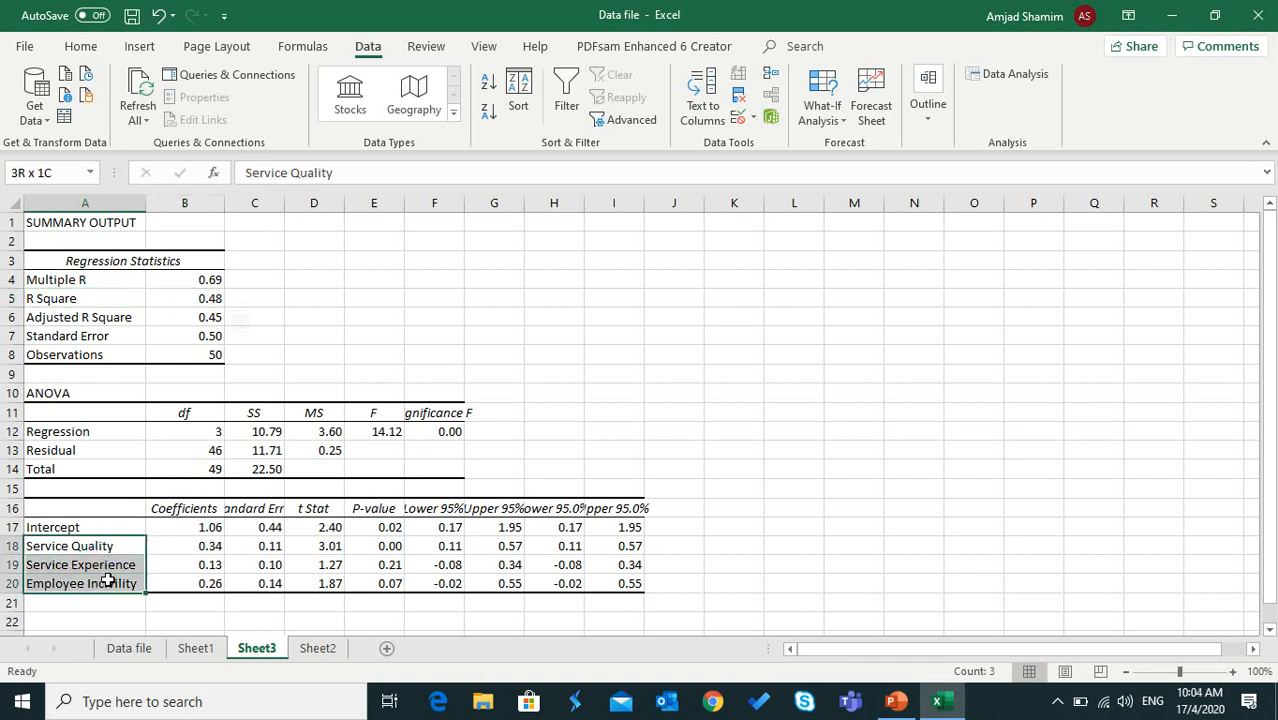
left_click(181, 299)
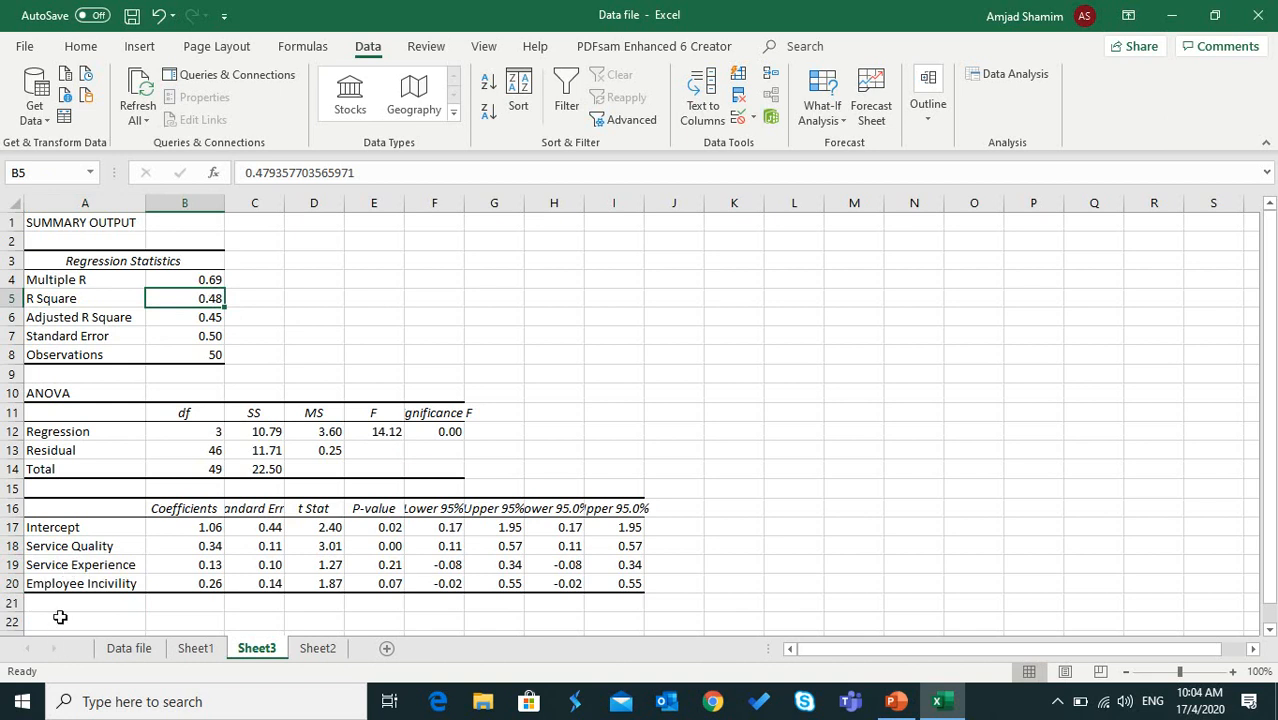
left_click_drag(86, 546, 94, 584)
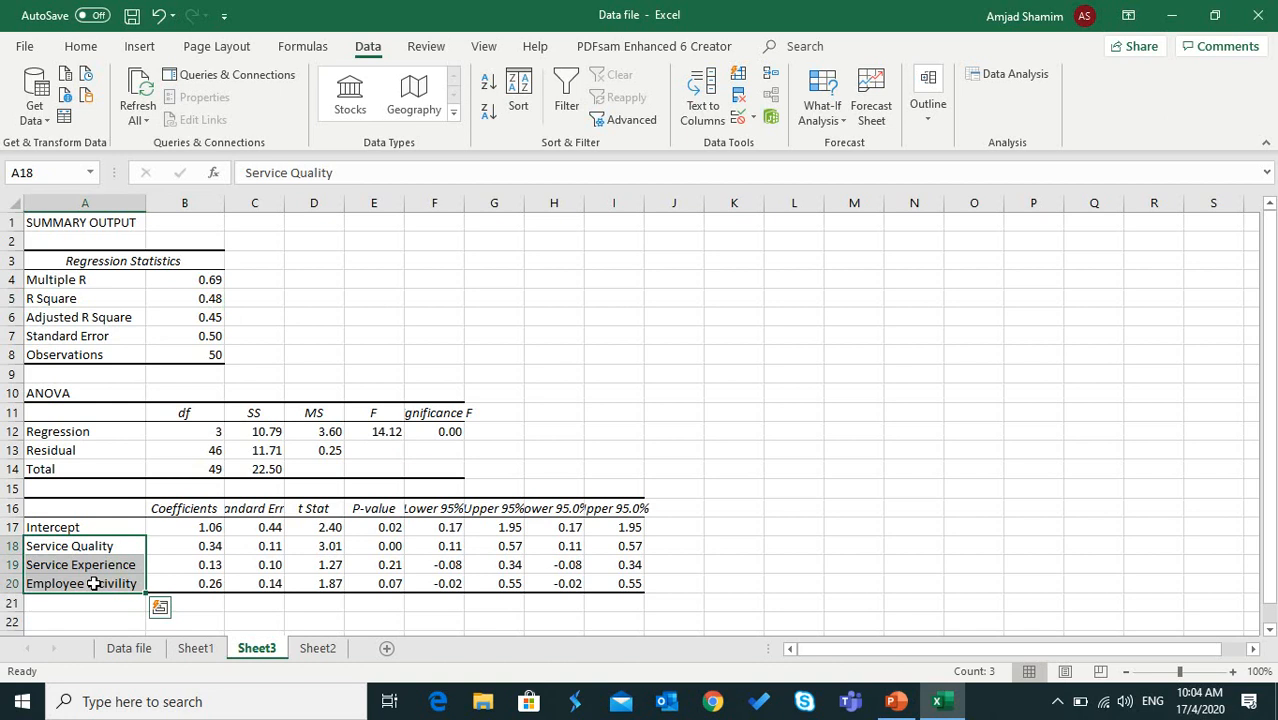
left_click(120, 317)
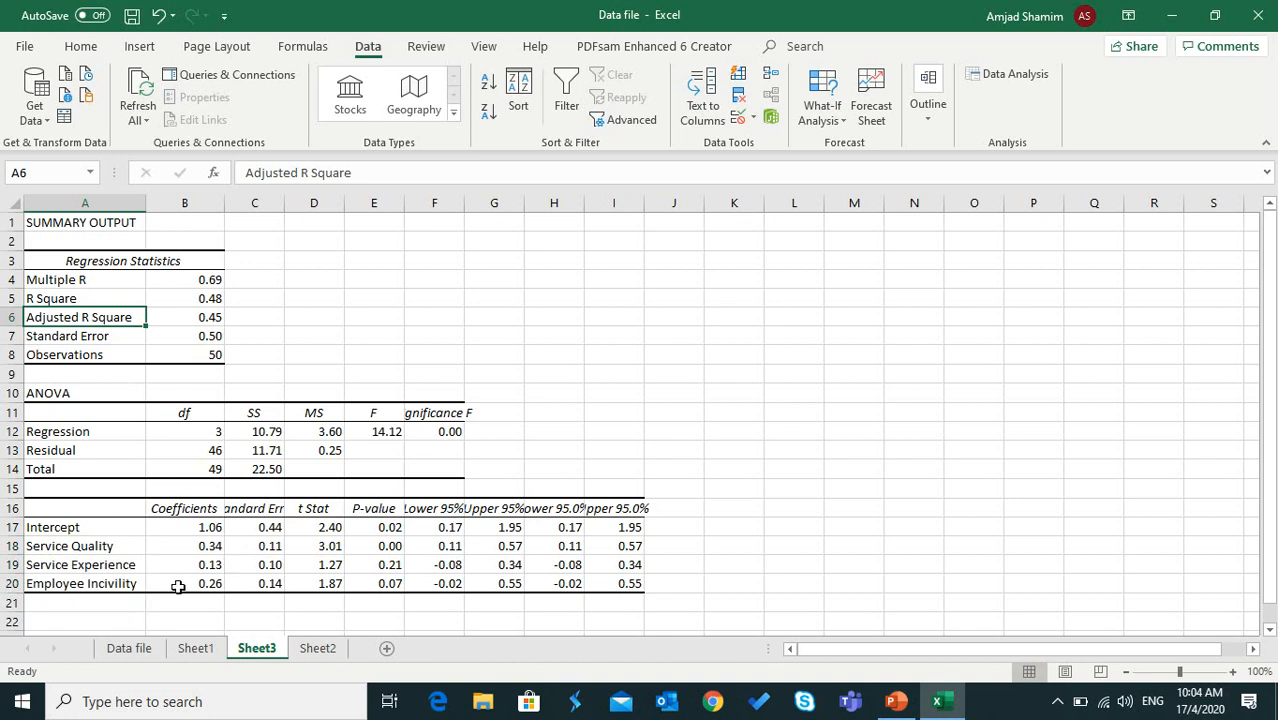
left_click(117, 334)
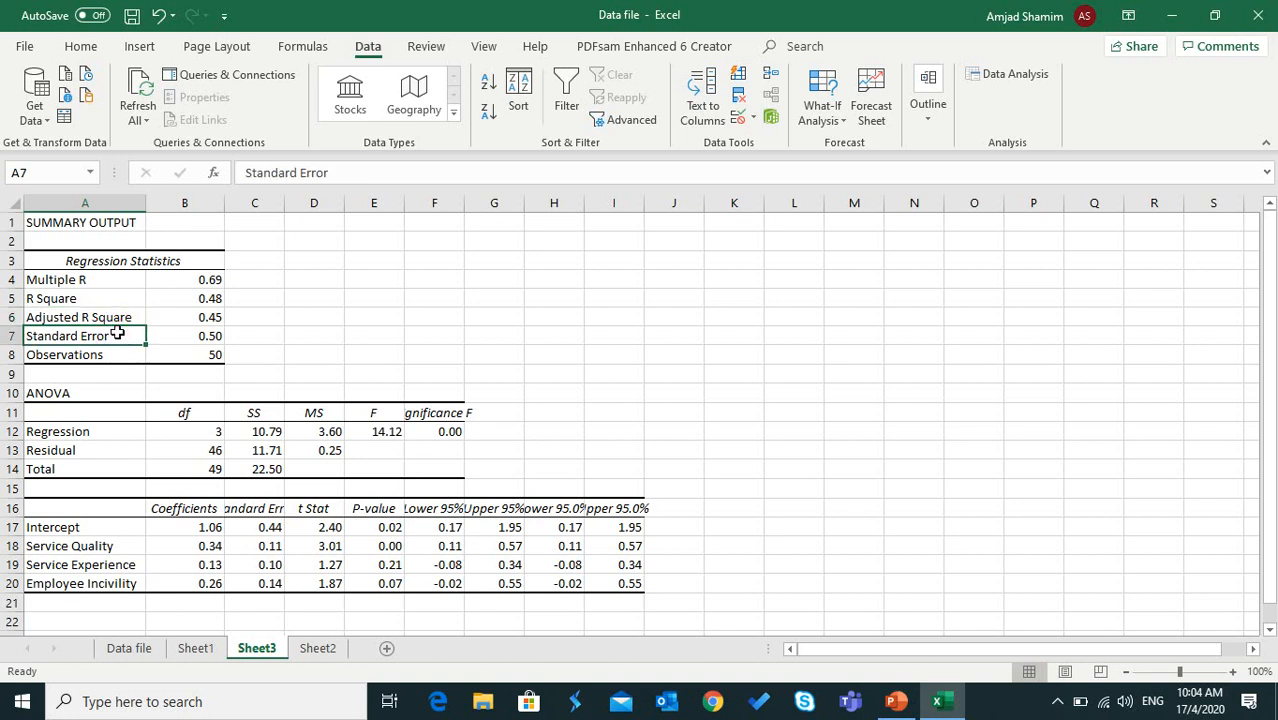
left_click_drag(117, 334, 217, 323)
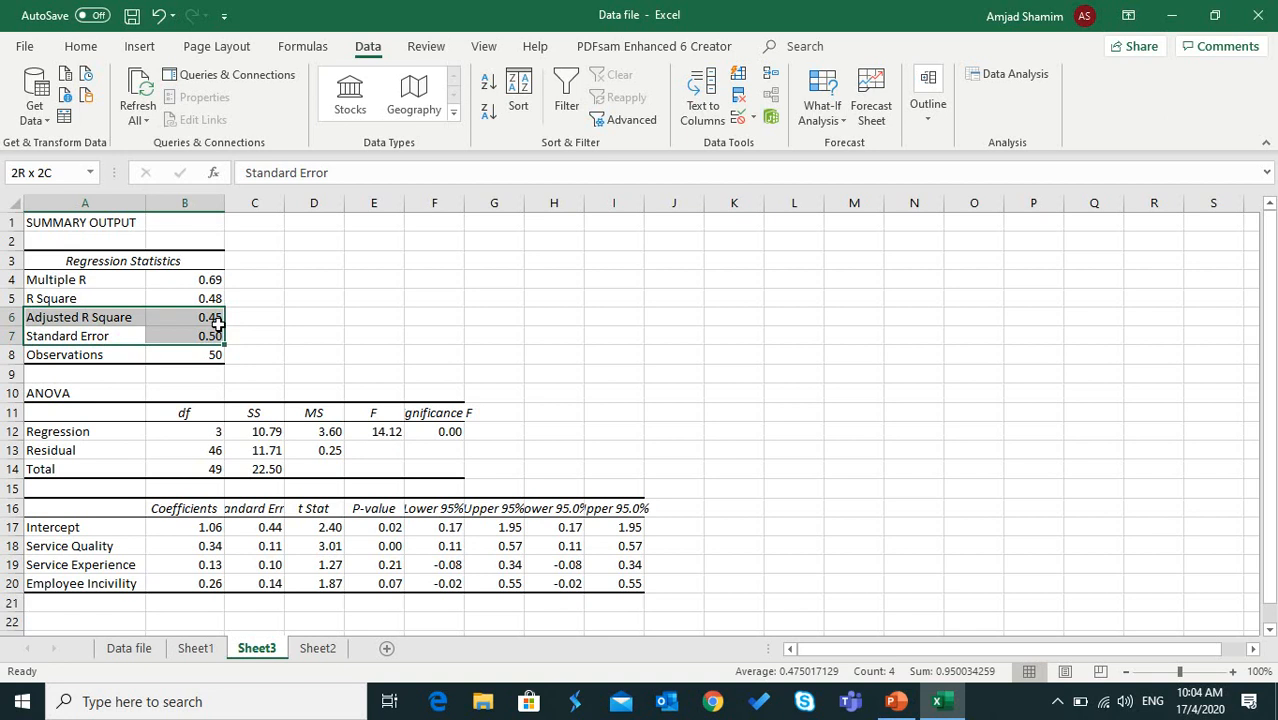
left_click_drag(217, 323, 217, 331)
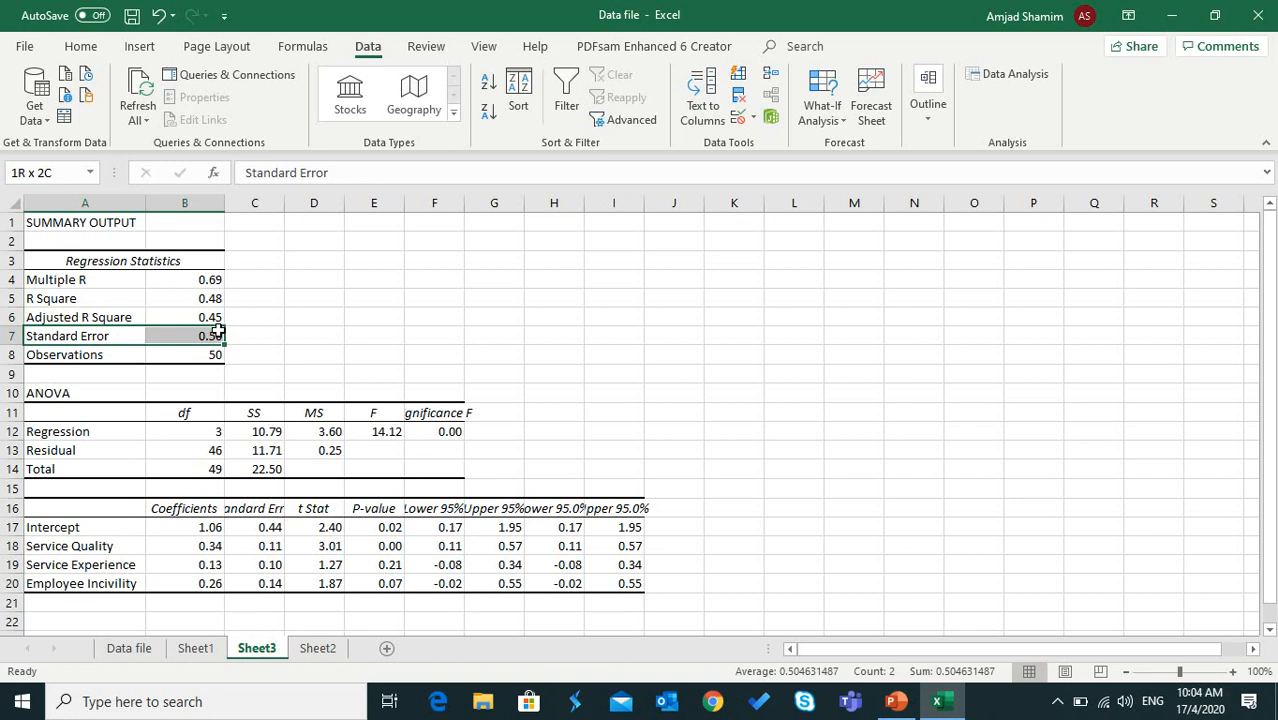
left_click_drag(217, 331, 214, 332)
left_click_drag(114, 357, 214, 353)
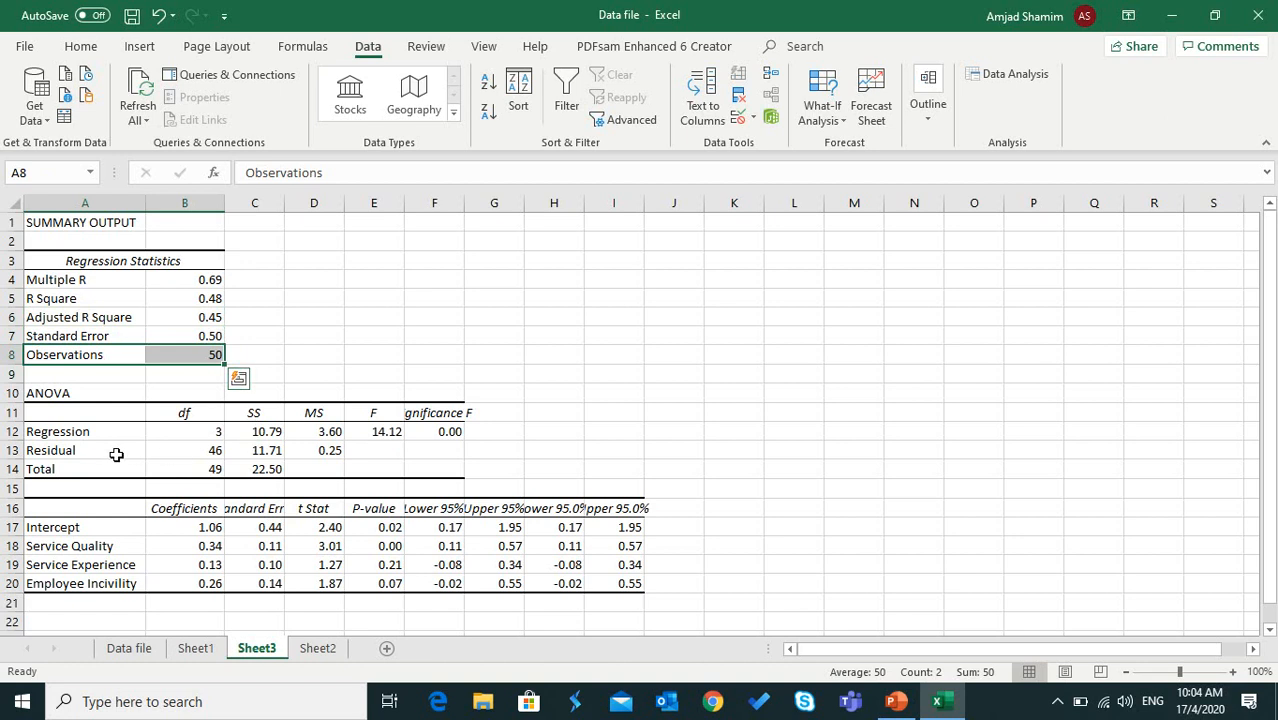
Step: Examine the ANOVA table's df column for Regression, Residual and Total, comparing the total with the number of observations
left_click(57, 393)
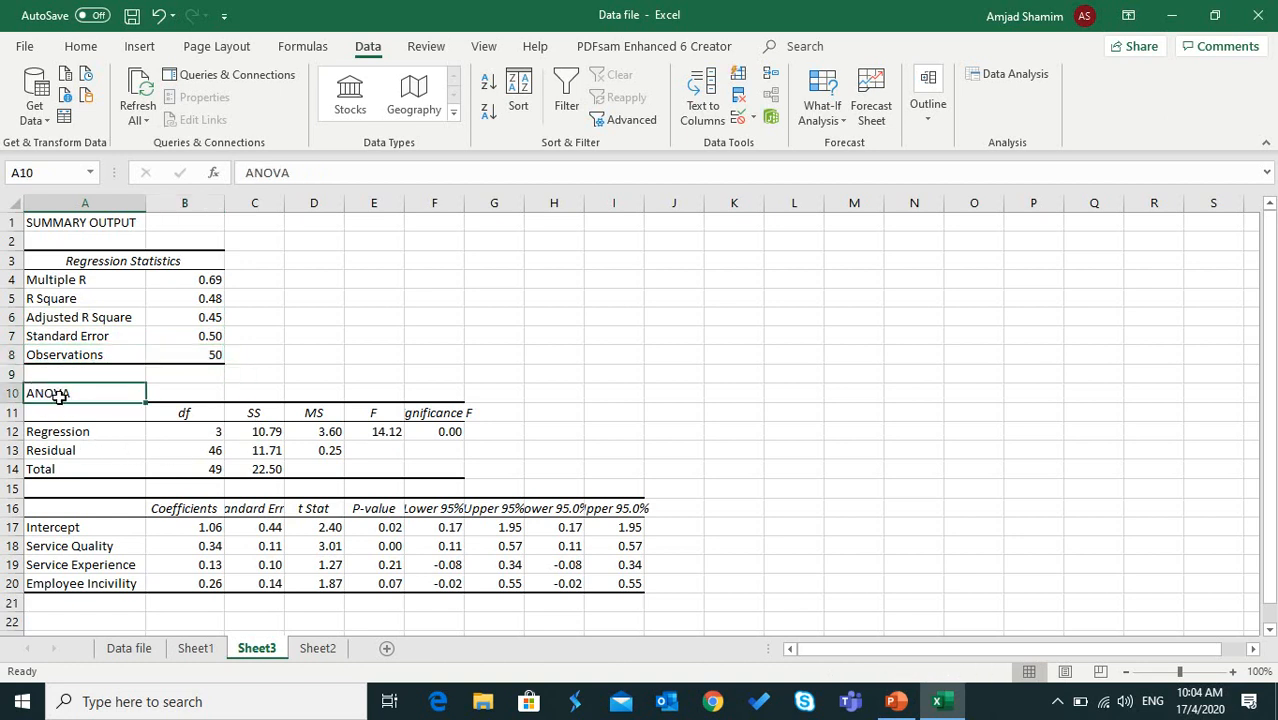
left_click_drag(60, 395, 427, 459)
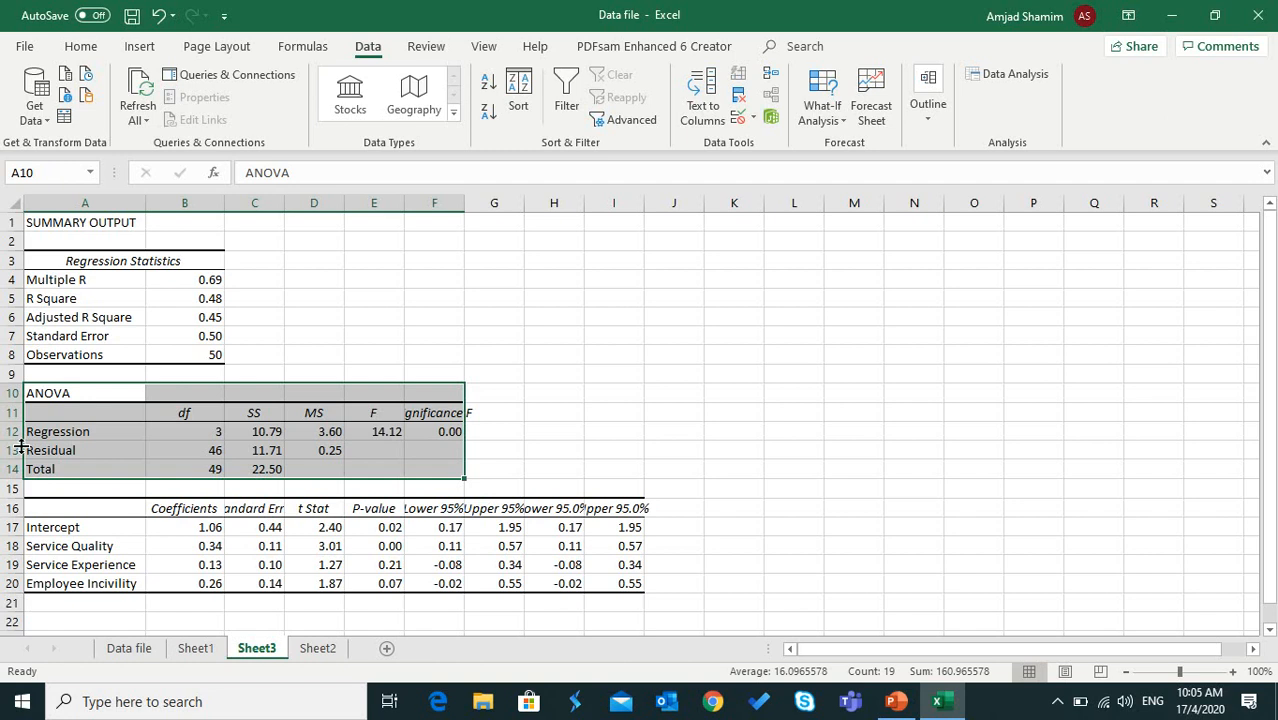
left_click(187, 407)
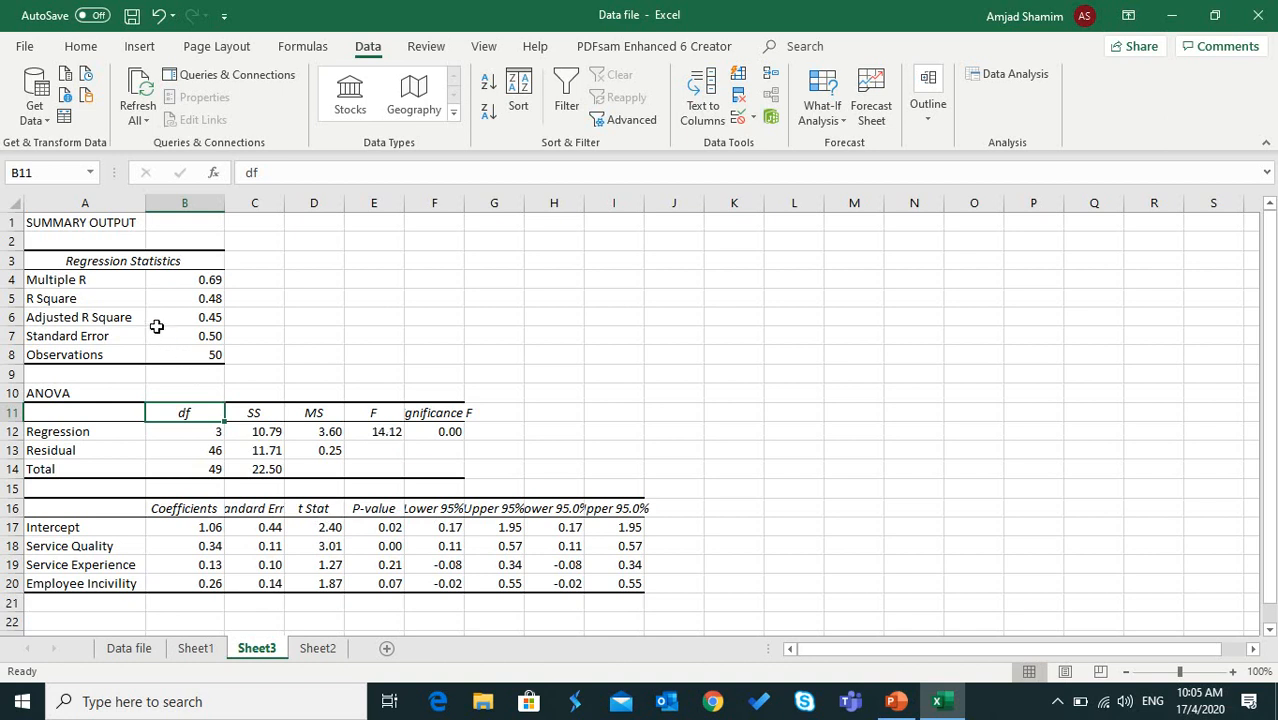
mouse_move(180, 406)
left_mouse_down()
mouse_move(193, 440)
mouse_move(187, 424)
left_mouse_up()
left_click_drag(203, 414, 212, 456)
left_click(208, 432)
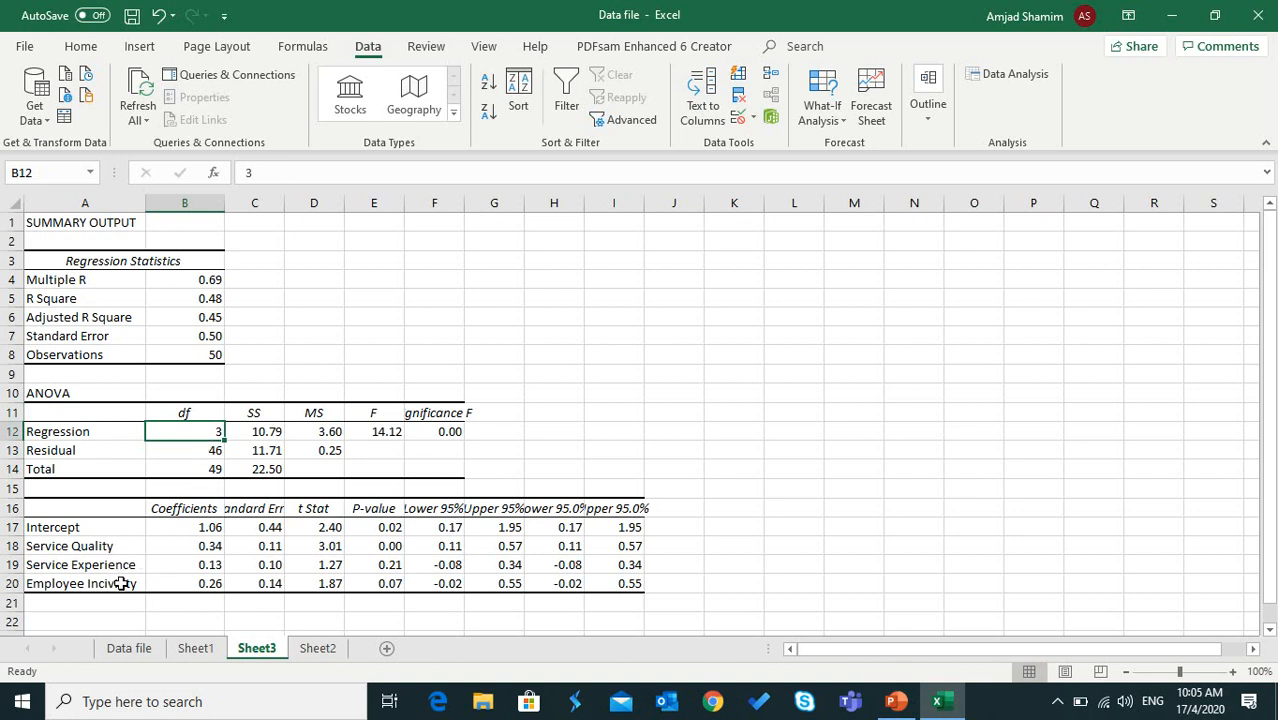
left_click(208, 431)
left_click(203, 452)
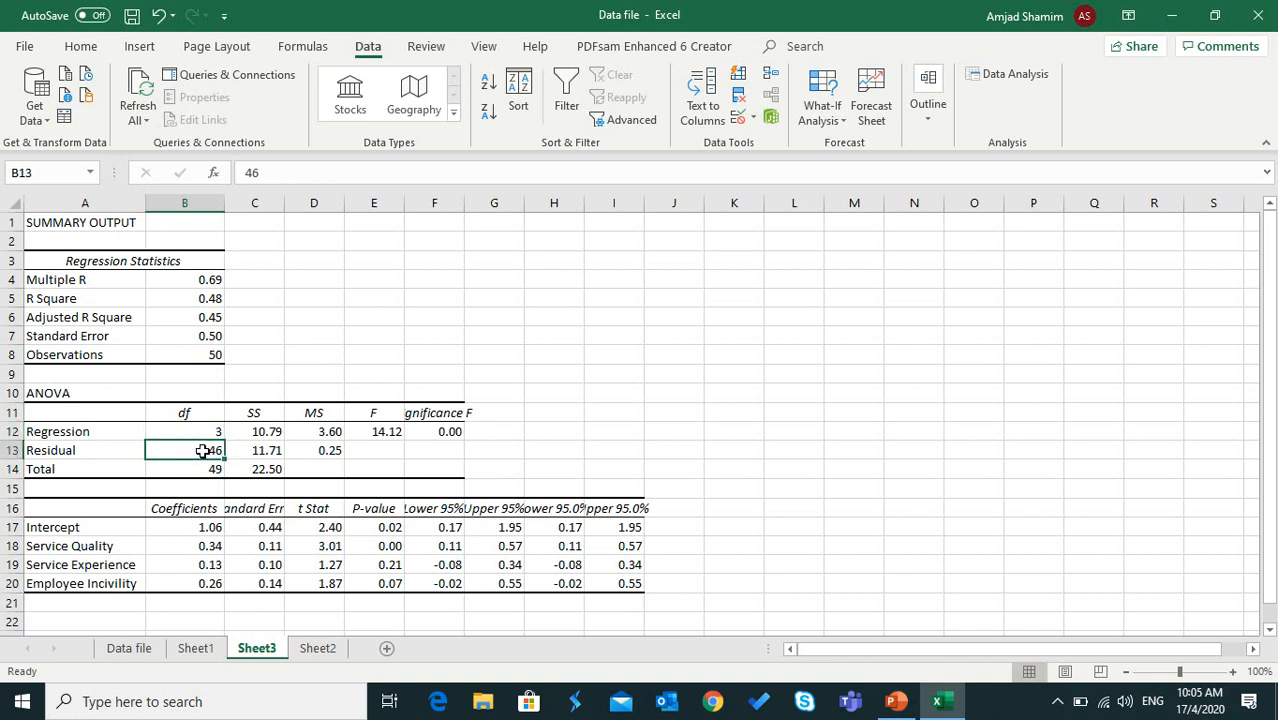
left_click(205, 355)
left_click(208, 431)
left_click(196, 452)
left_click(184, 467)
left_click(206, 357)
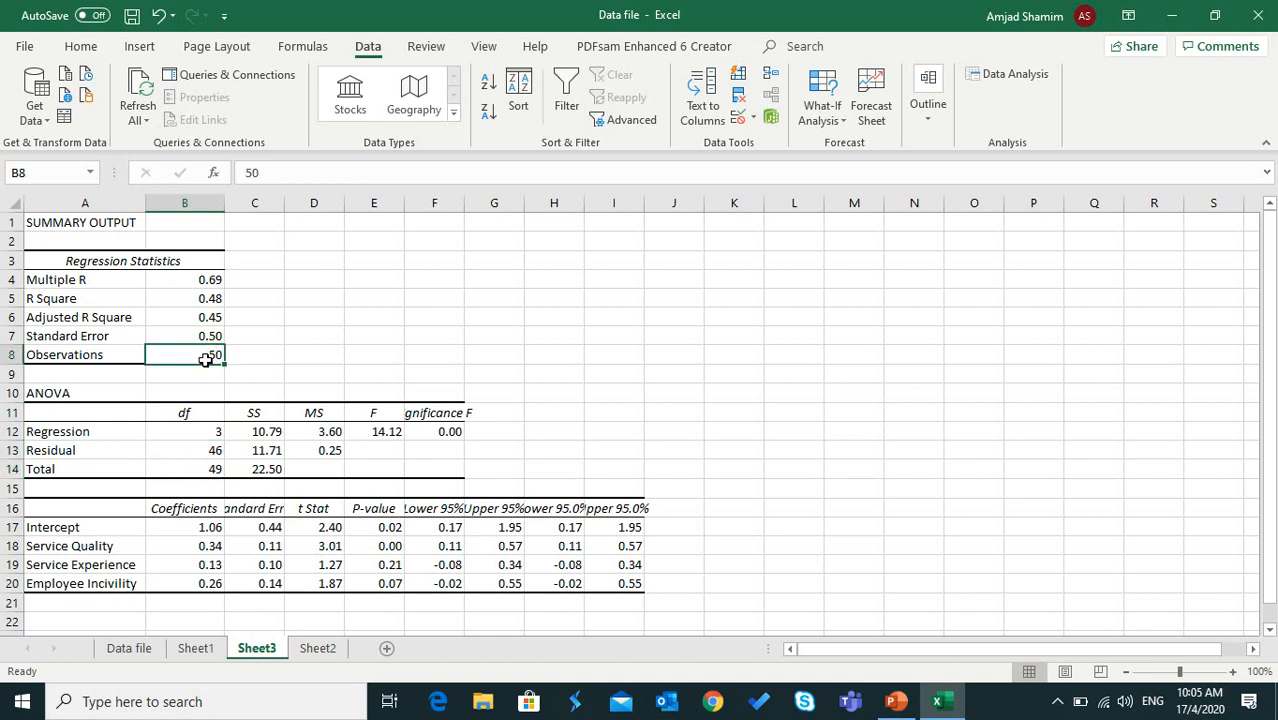
left_click(195, 468)
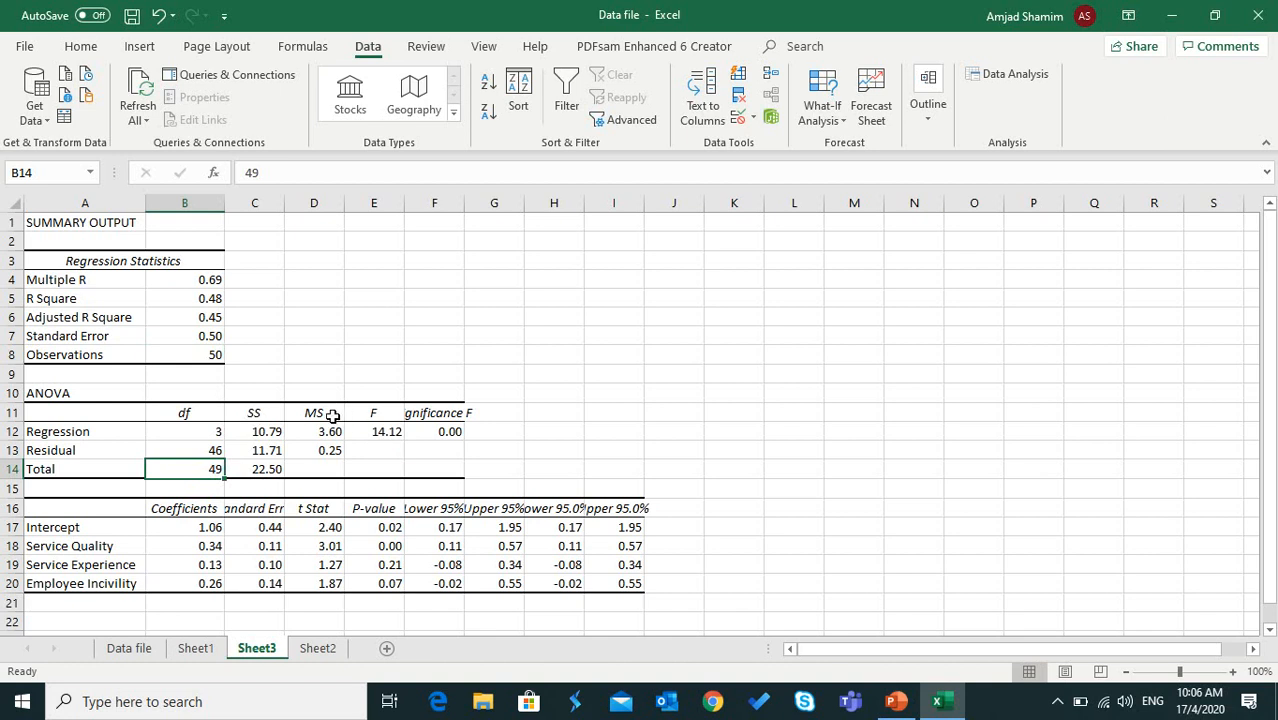
Step: Fit column F to its Significance F heading and examine the Regression row's F and Significance F values
left_click(379, 416)
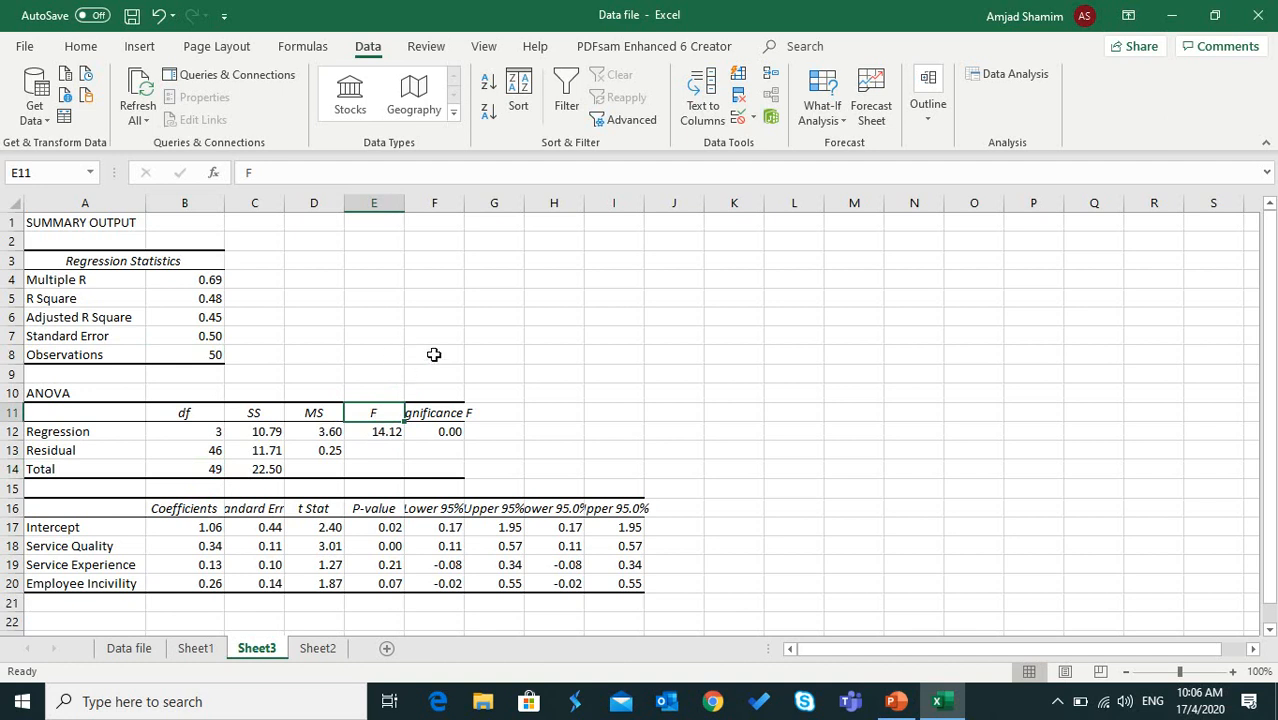
double_click(464, 203)
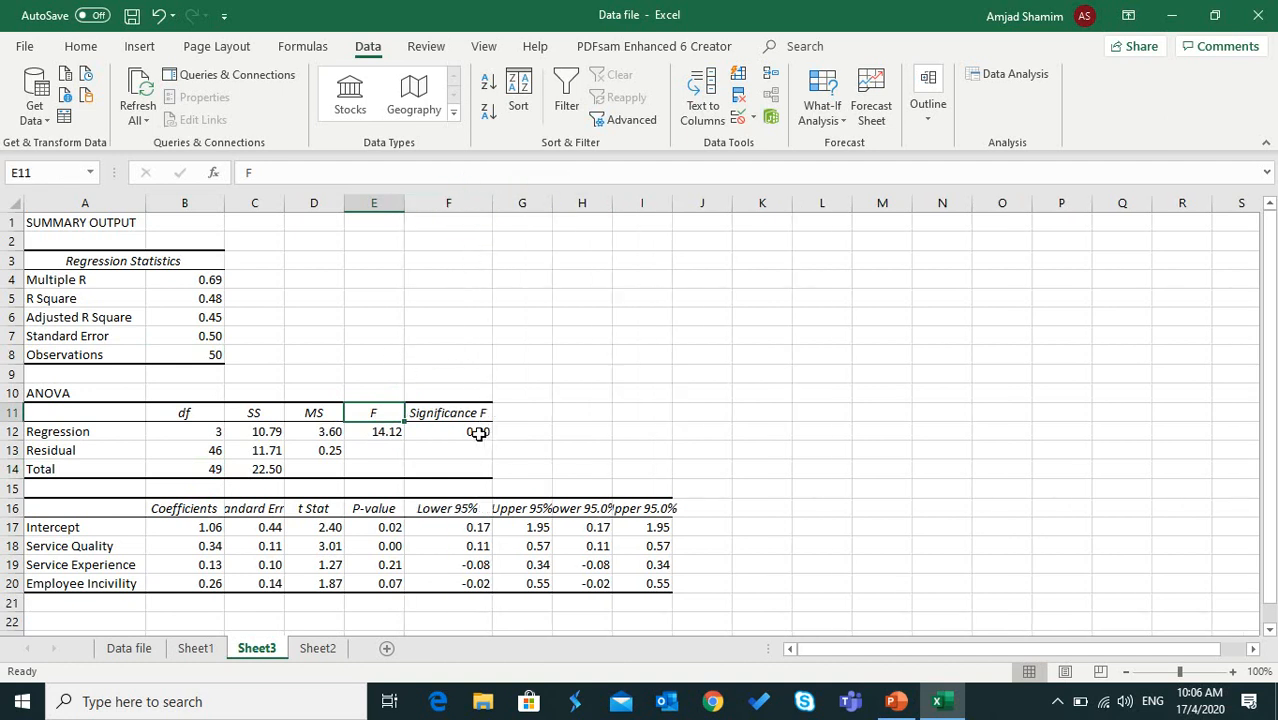
left_click(389, 427)
left_click(442, 426)
left_click(388, 435)
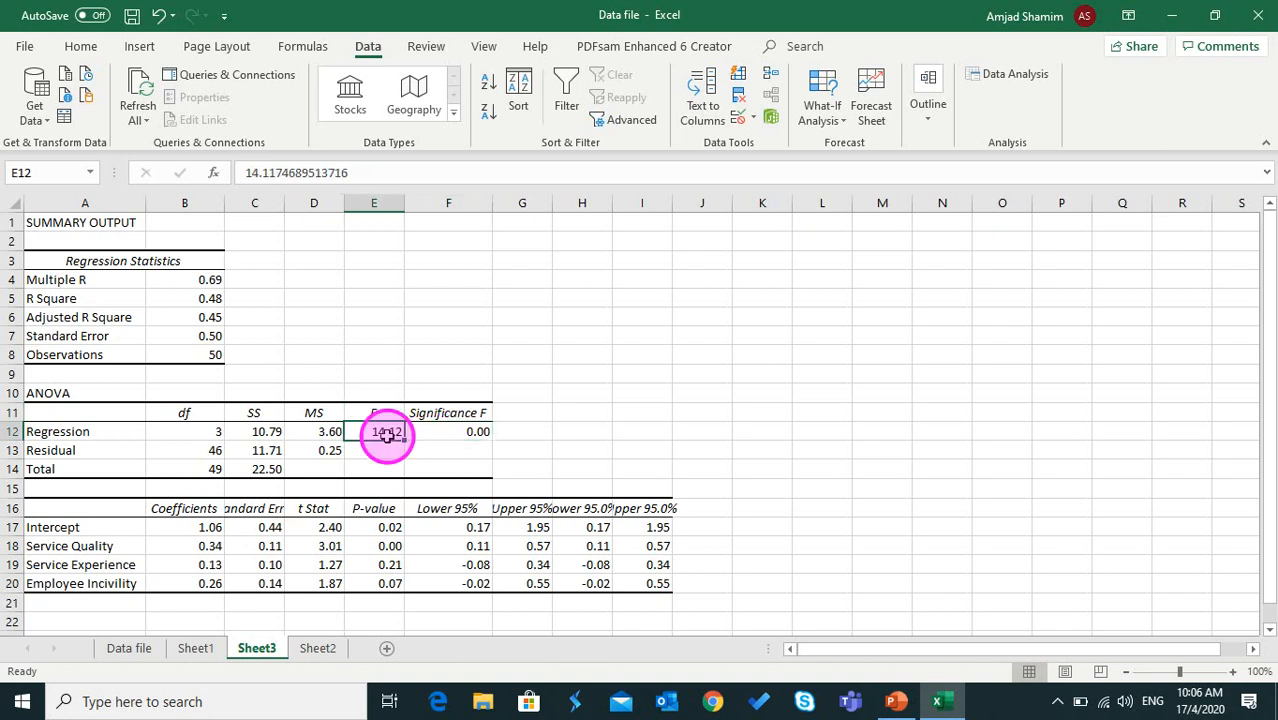
left_click(443, 426)
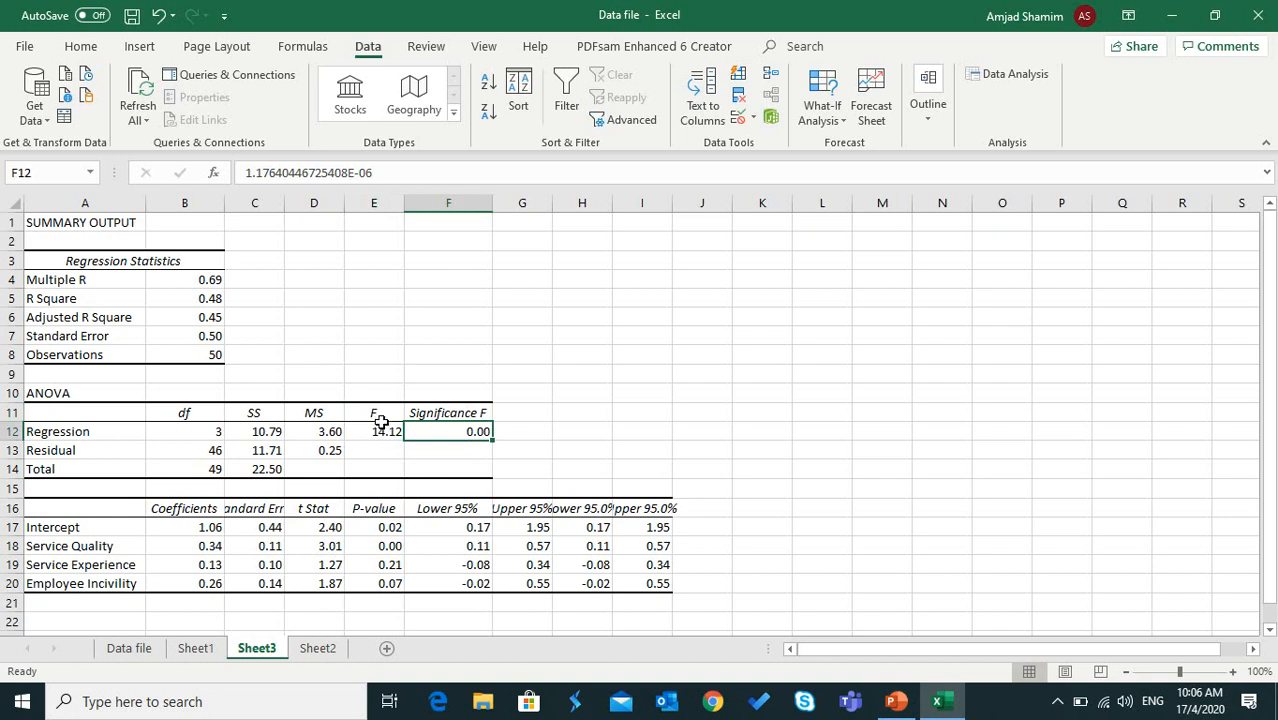
left_click_drag(377, 414, 381, 432)
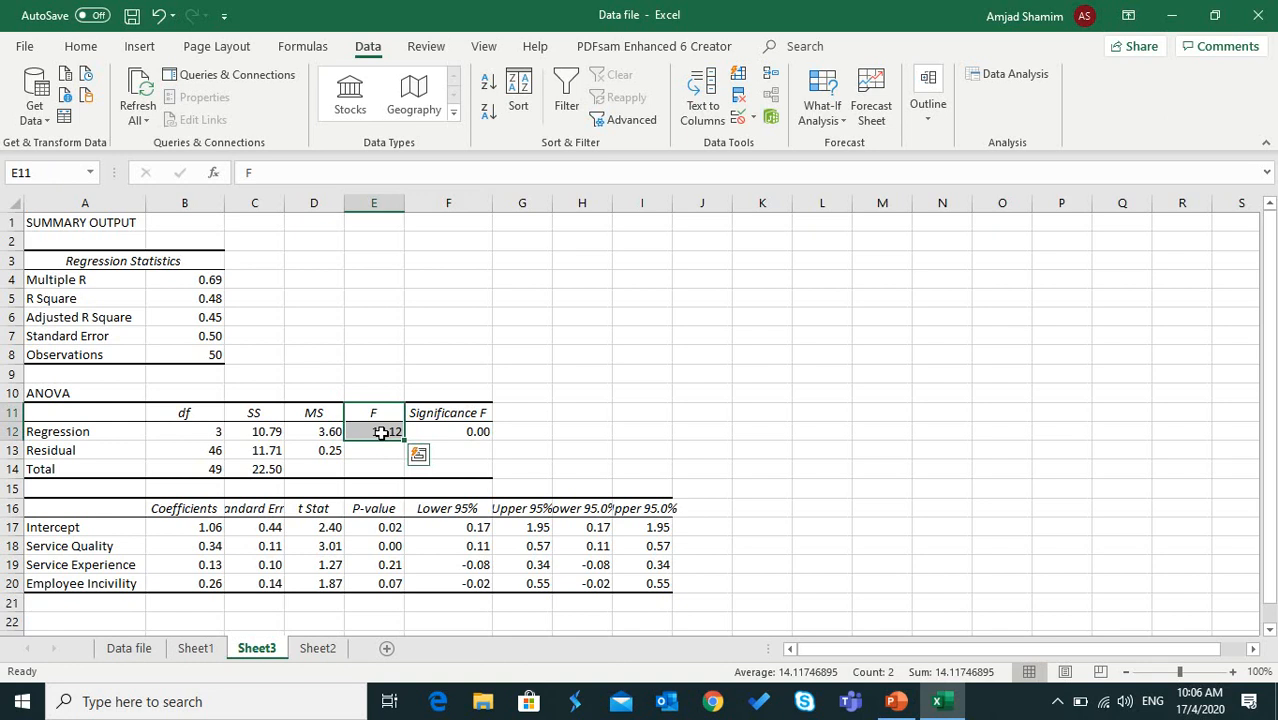
left_click(455, 450)
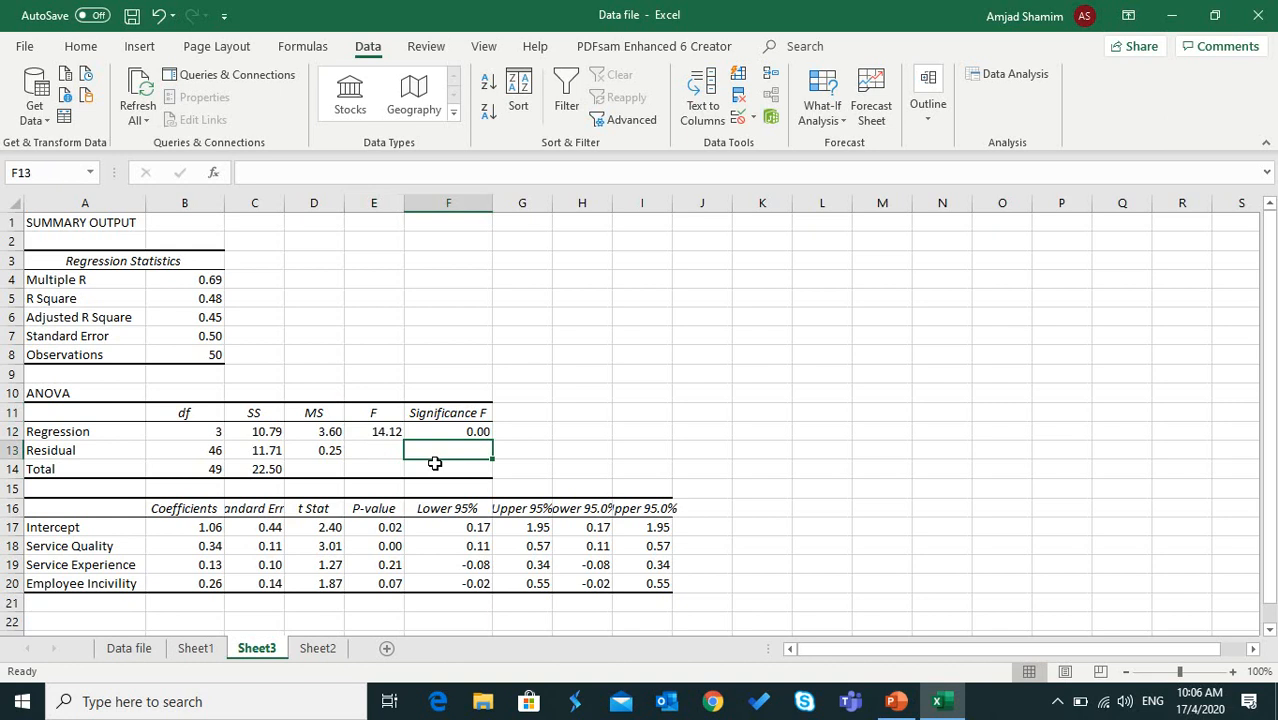
Step: Fit the widths of columns B to E to the headings of the coefficients table
left_click_drag(132, 485, 648, 582)
left_click_drag(225, 203, 222, 204)
double_click(281, 203)
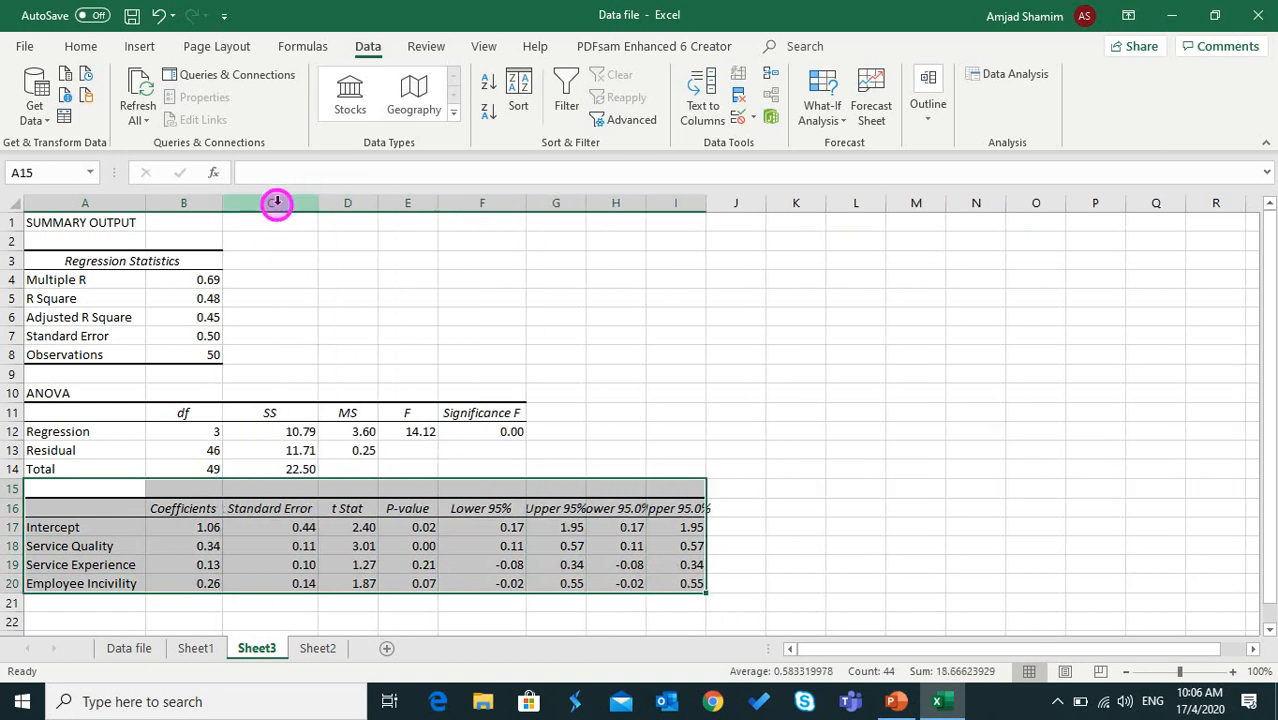
left_click(368, 203)
double_click(376, 203)
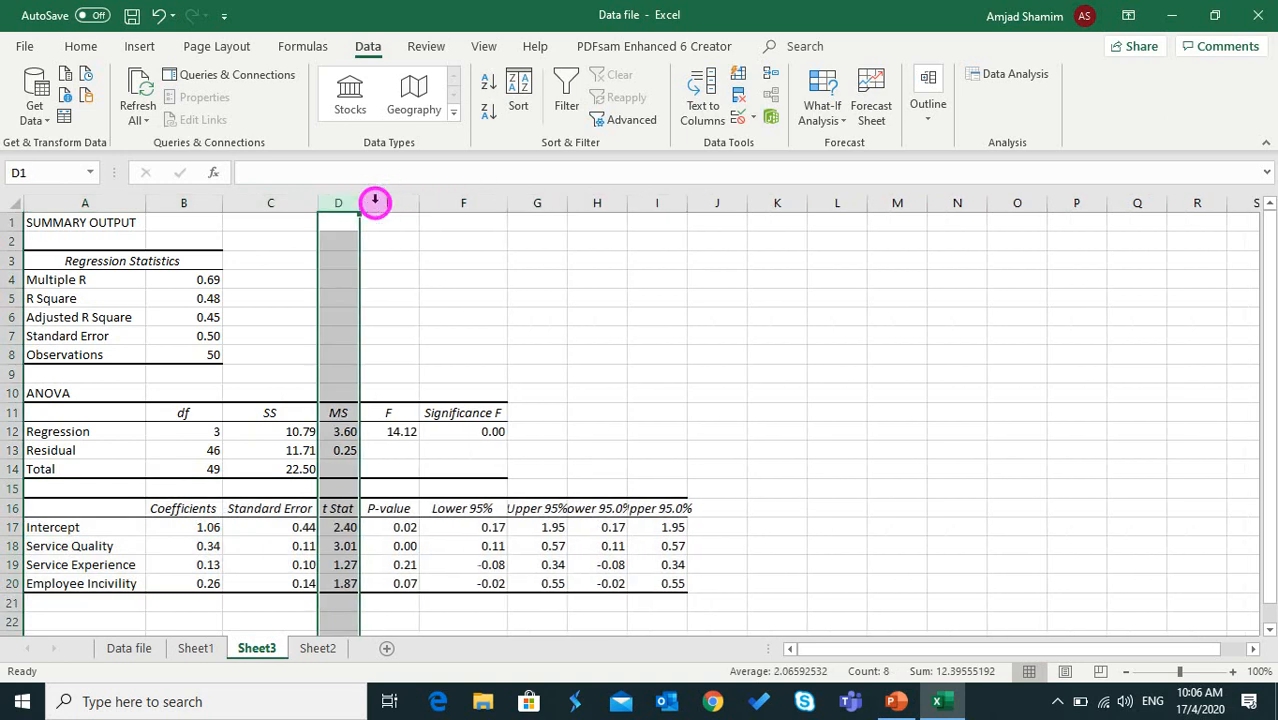
double_click(417, 203)
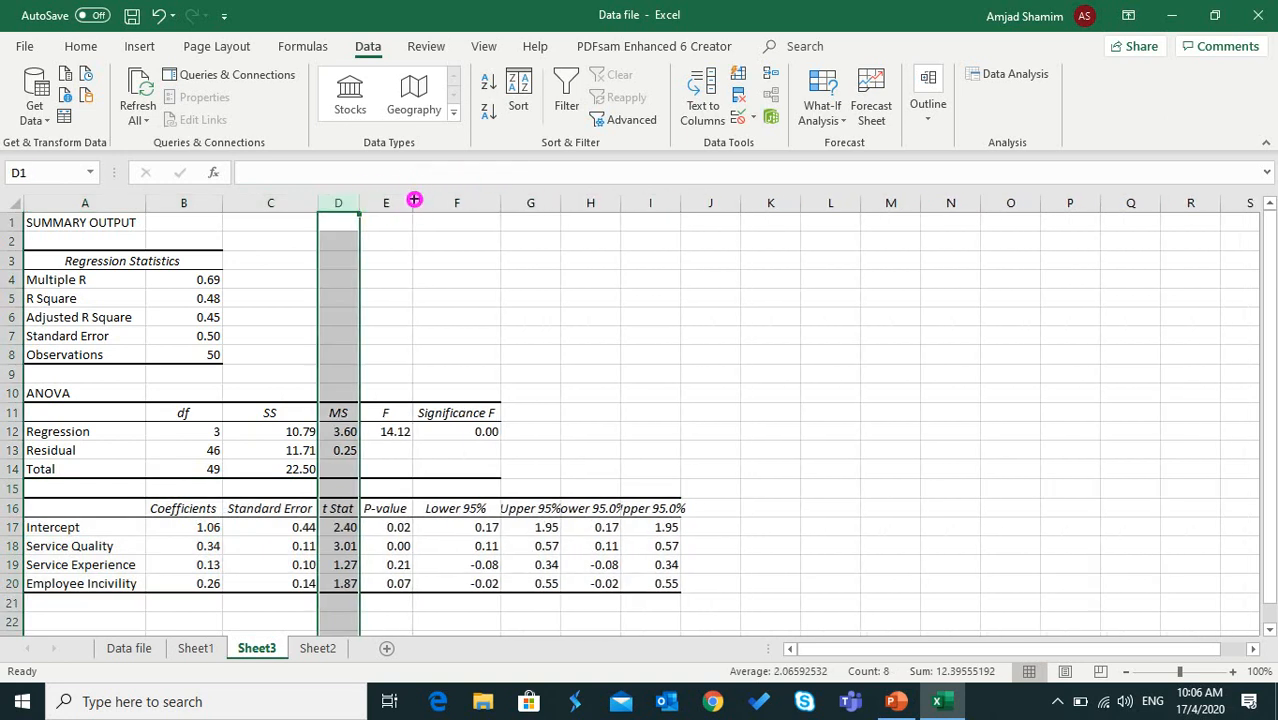
Step: Add the headings Result in K16 and Hypothesis in L16, and widen column L to fit its heading
left_click(748, 529)
key("Up")
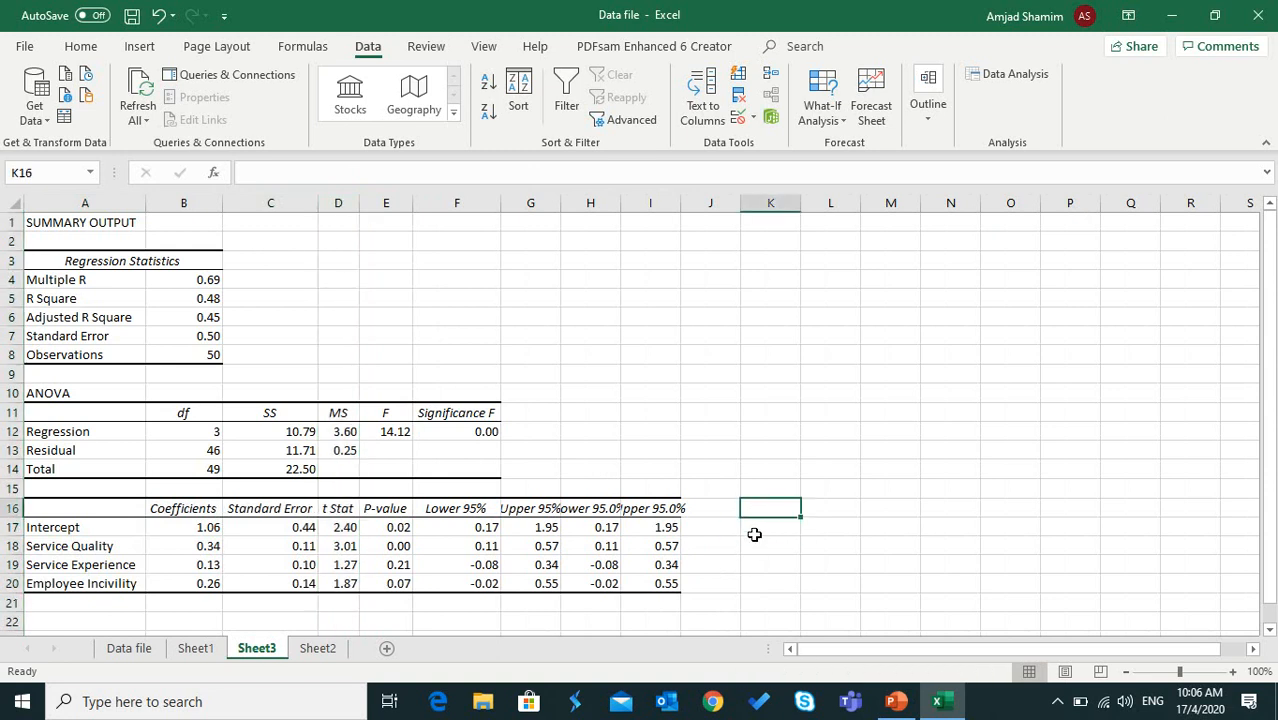
type("Result")
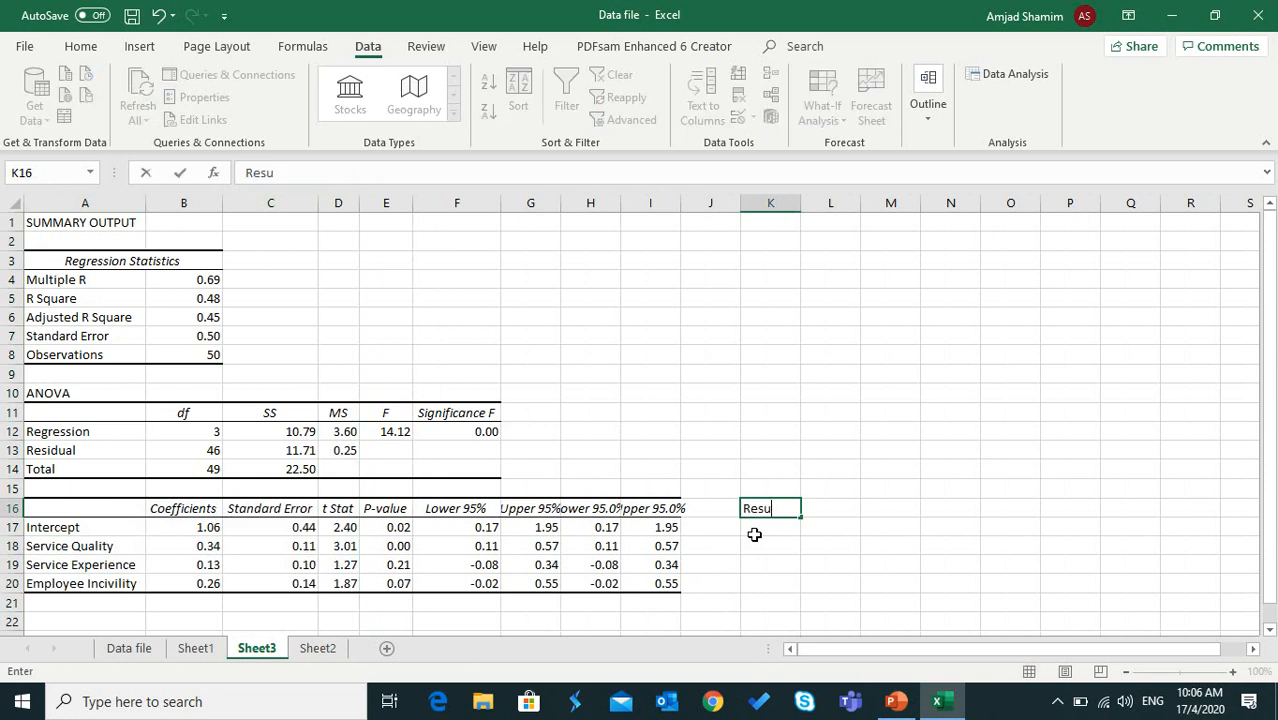
key("Tab")
type("JHy")
key("BackSpace")
key("BackSpace")
key("BackSpace")
type("H")
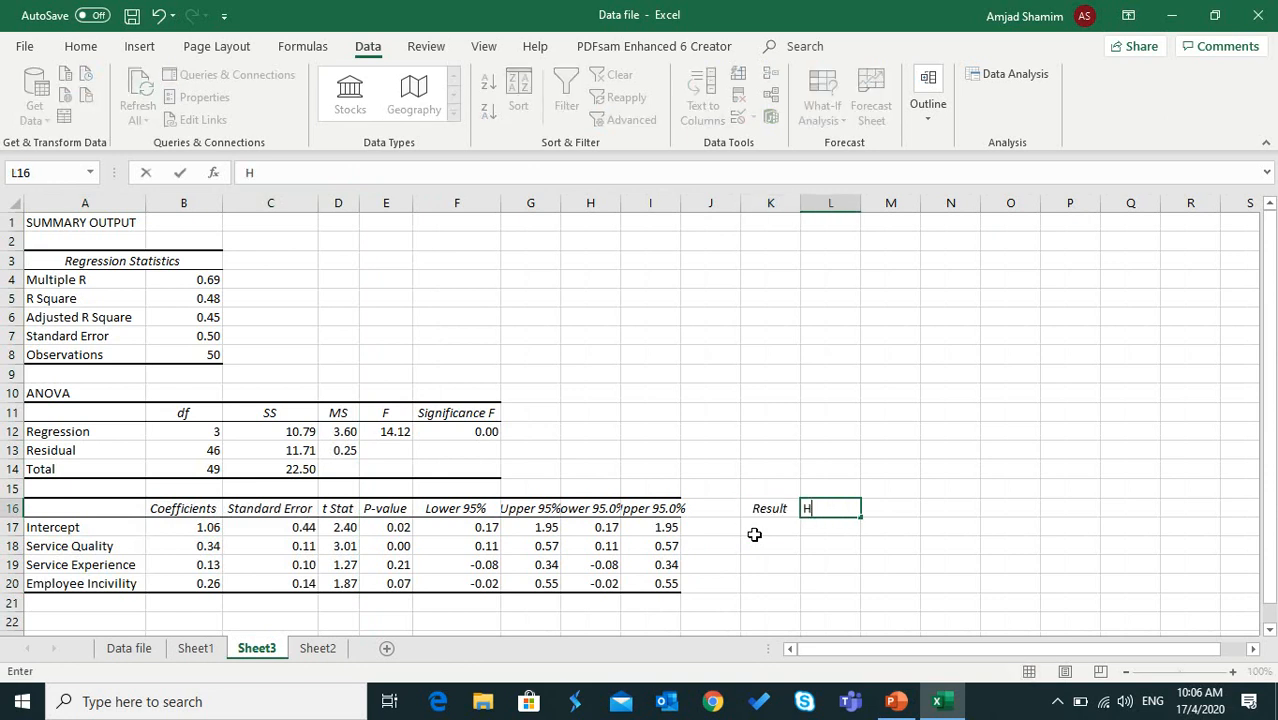
type("ypothesis")
key("Return")
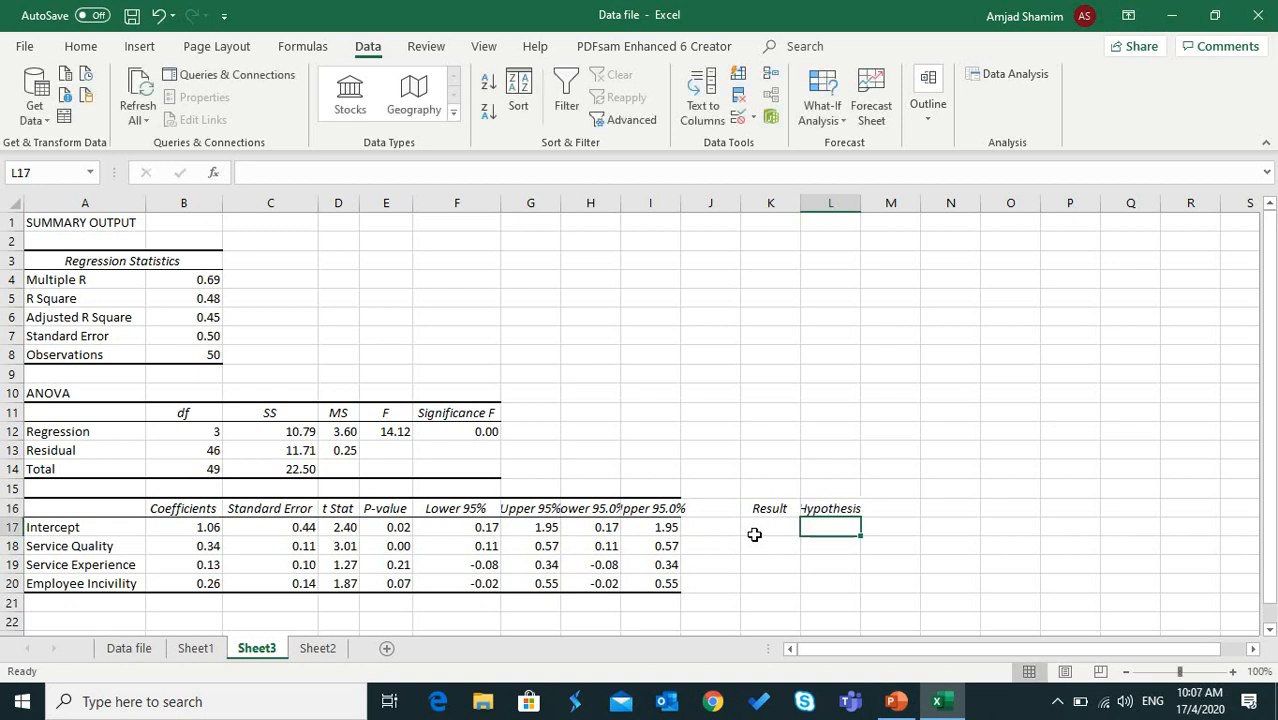
left_click_drag(858, 203, 870, 203)
Step: Shade the predictor rows A18:E20 light orange and put borders around all their cells
left_click_drag(388, 510, 395, 582)
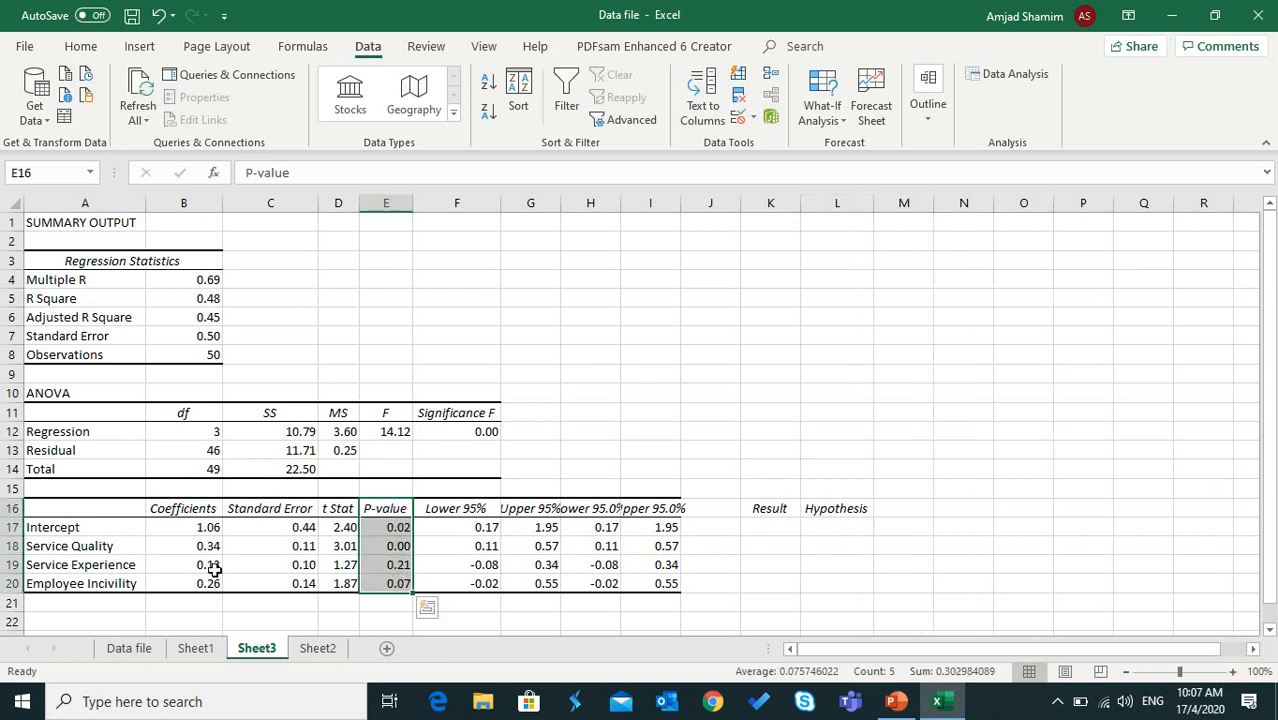
left_click_drag(110, 548, 397, 582)
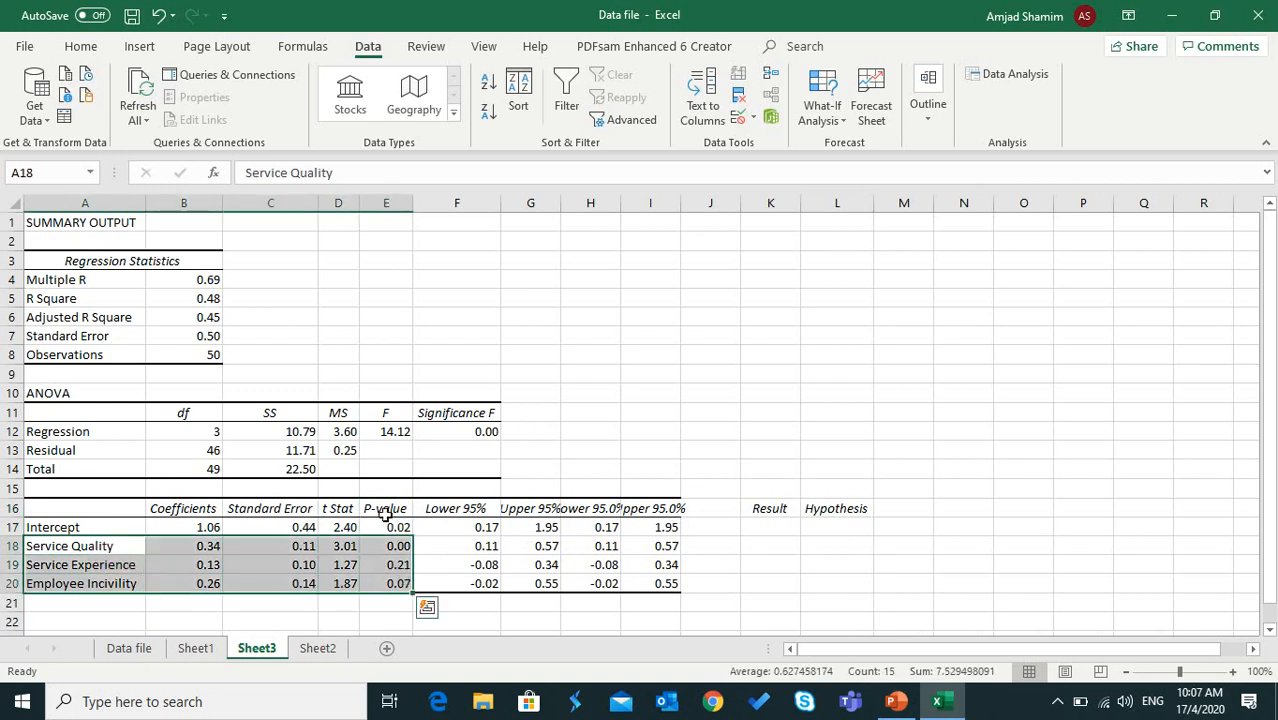
left_click(80, 46)
left_click(245, 117)
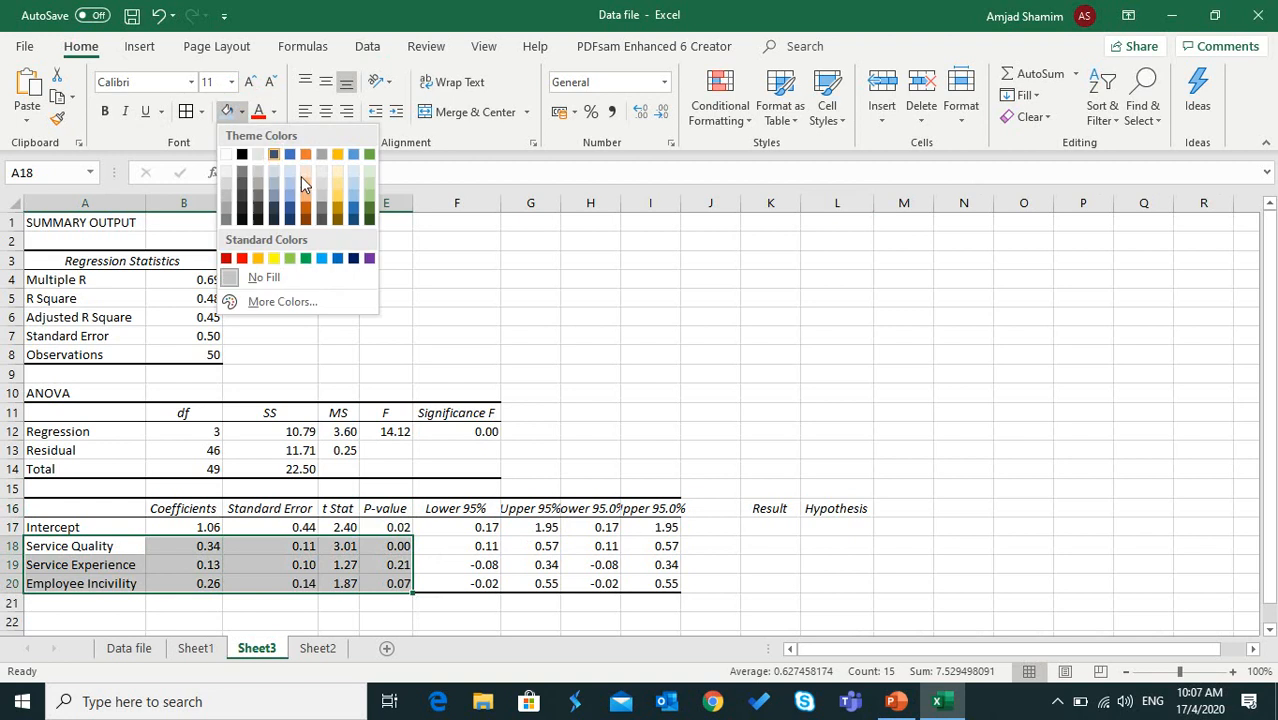
left_click(298, 186)
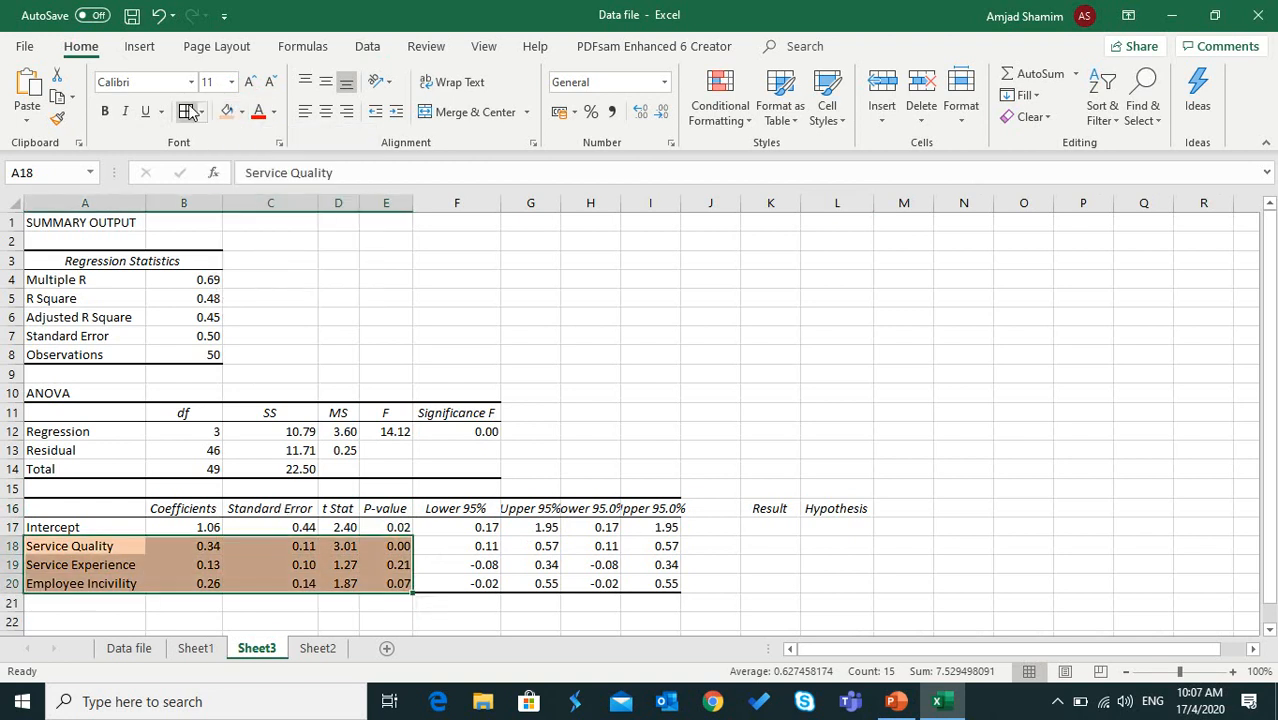
left_click(342, 566)
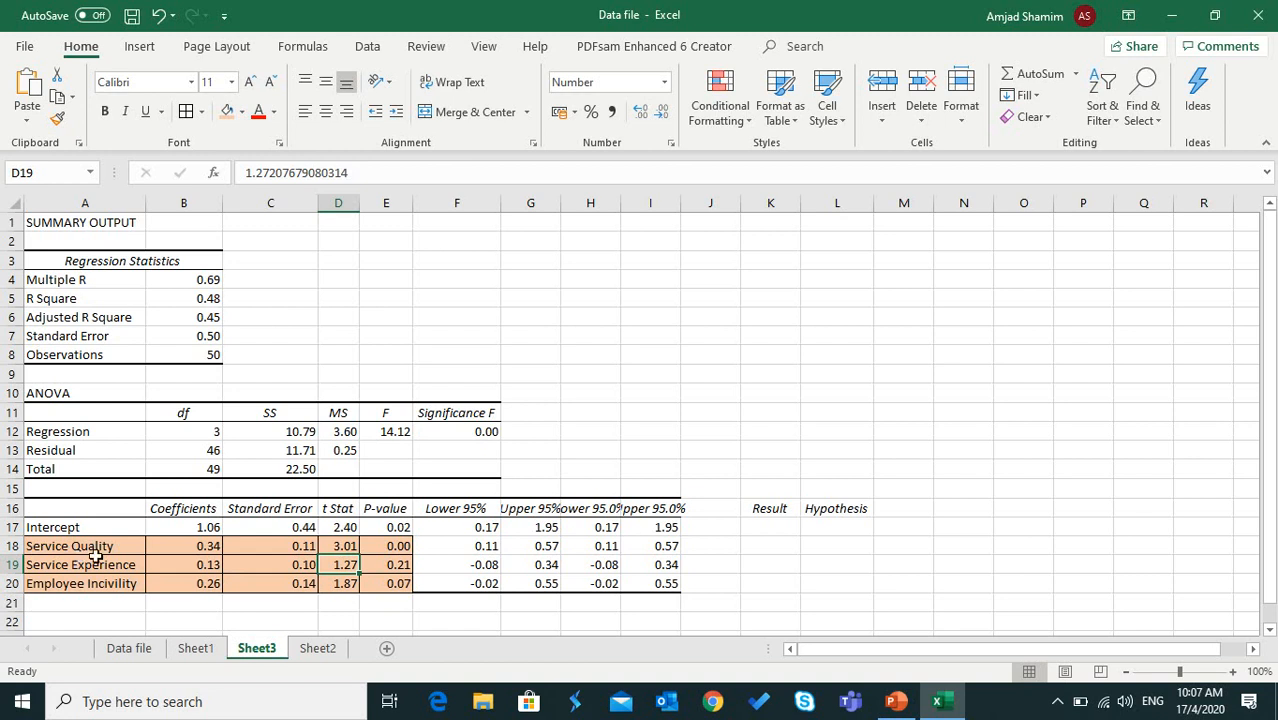
Step: Check Service Quality's P-value and record Significant as its result in K18
left_click(398, 548)
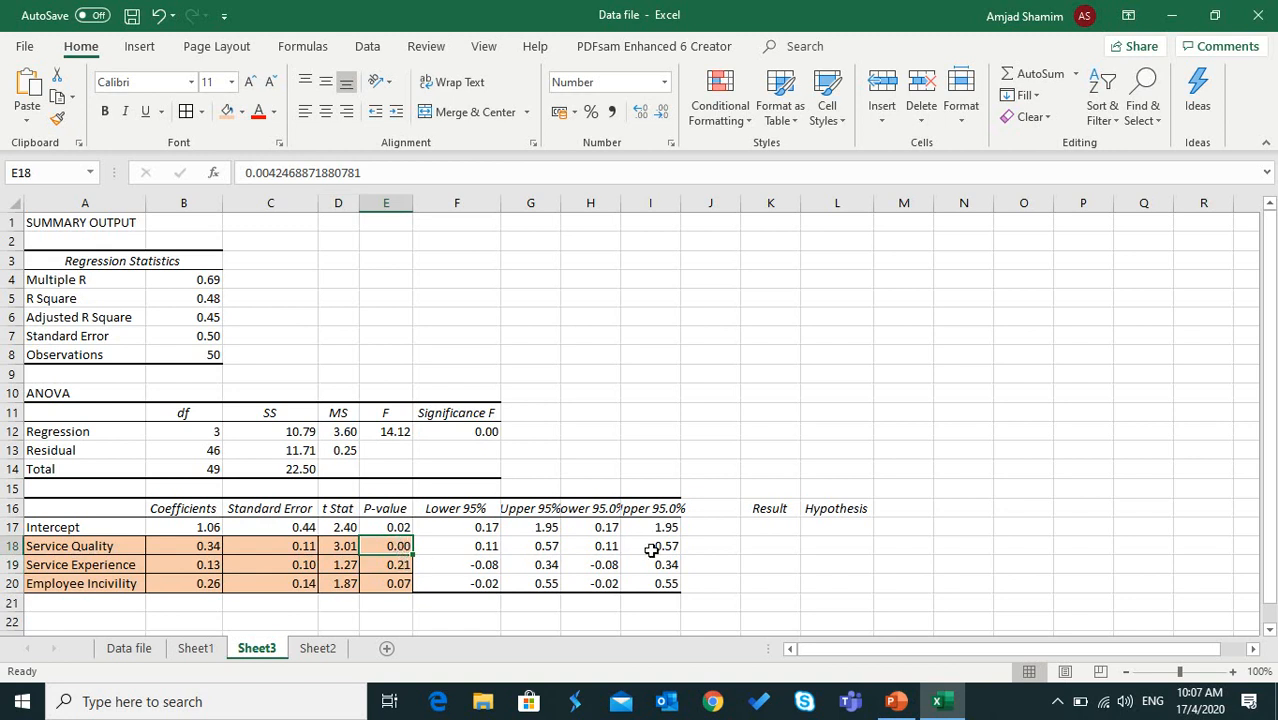
left_click(750, 546)
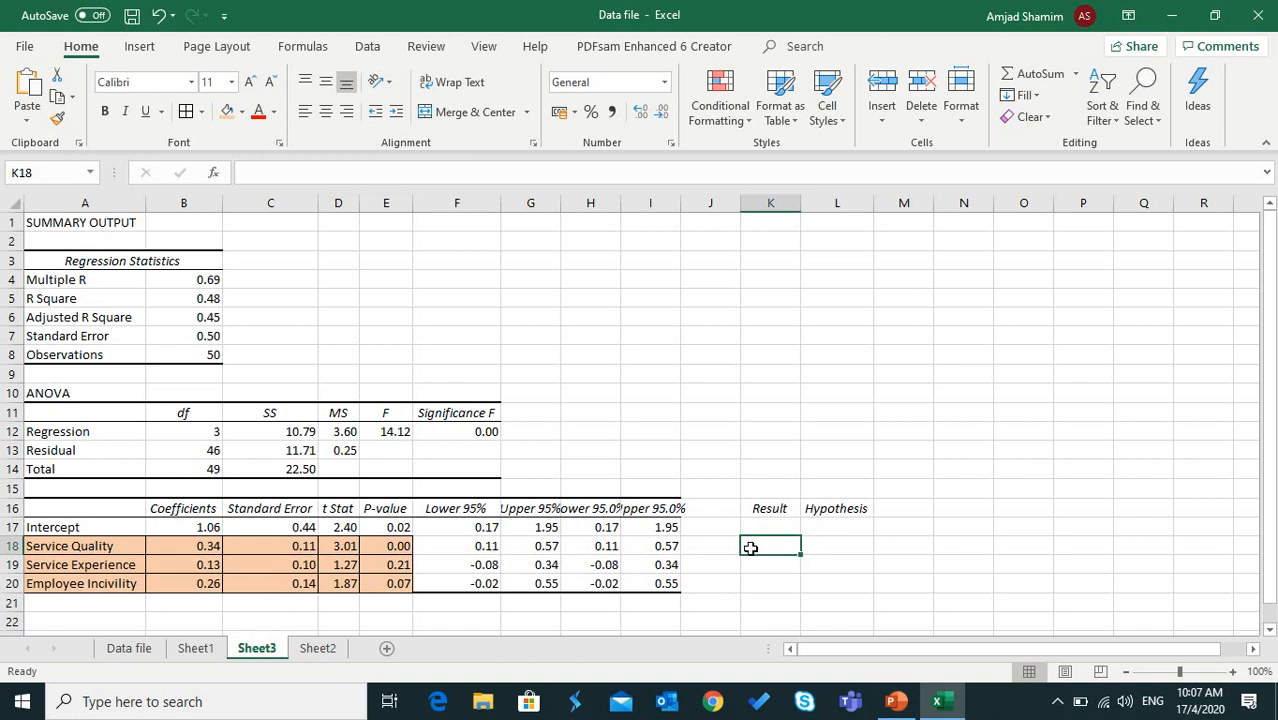
type("Significant")
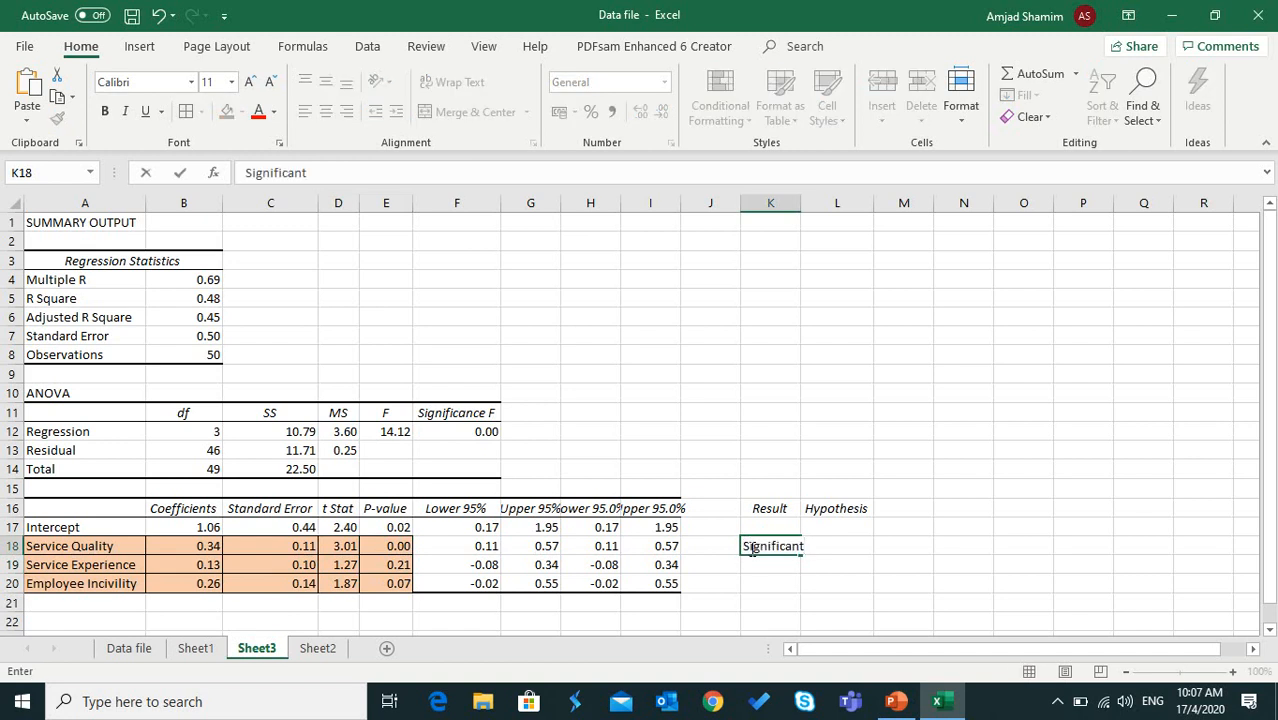
key("Return")
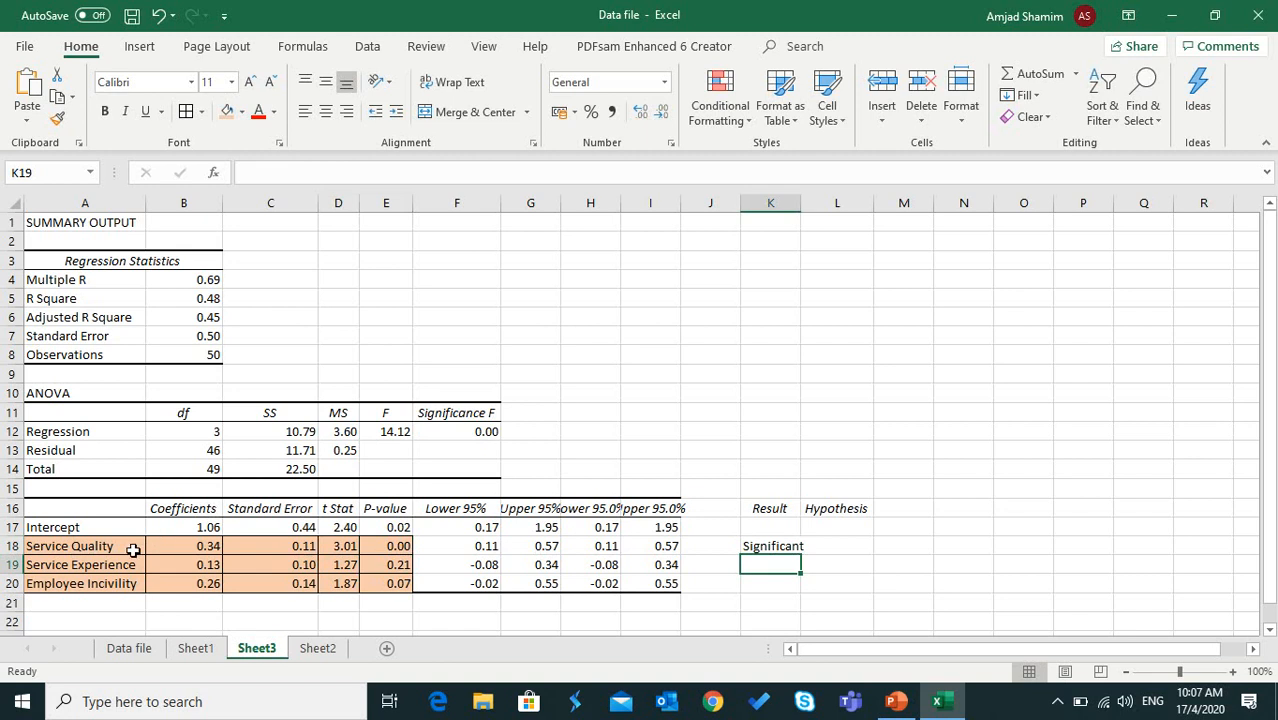
Step: Check Service Experience's P-value and record Insignificant as its result in K19
left_click(391, 567)
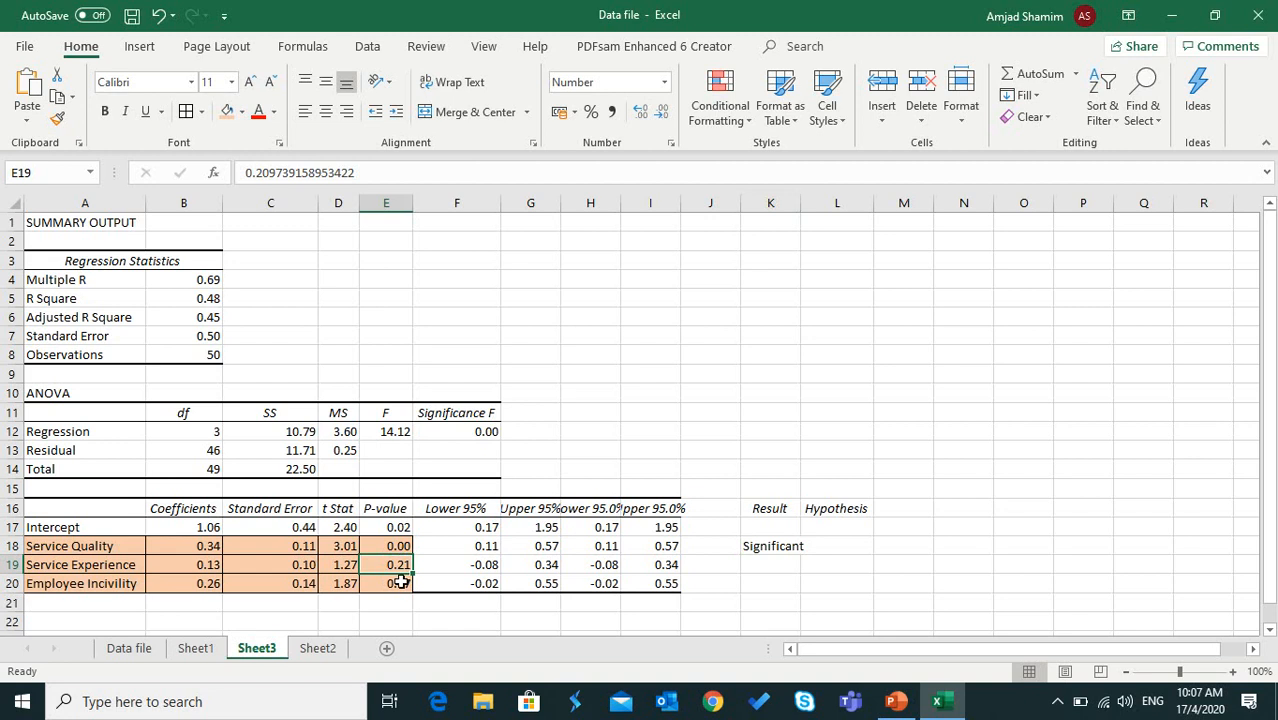
left_click(776, 564)
type("S")
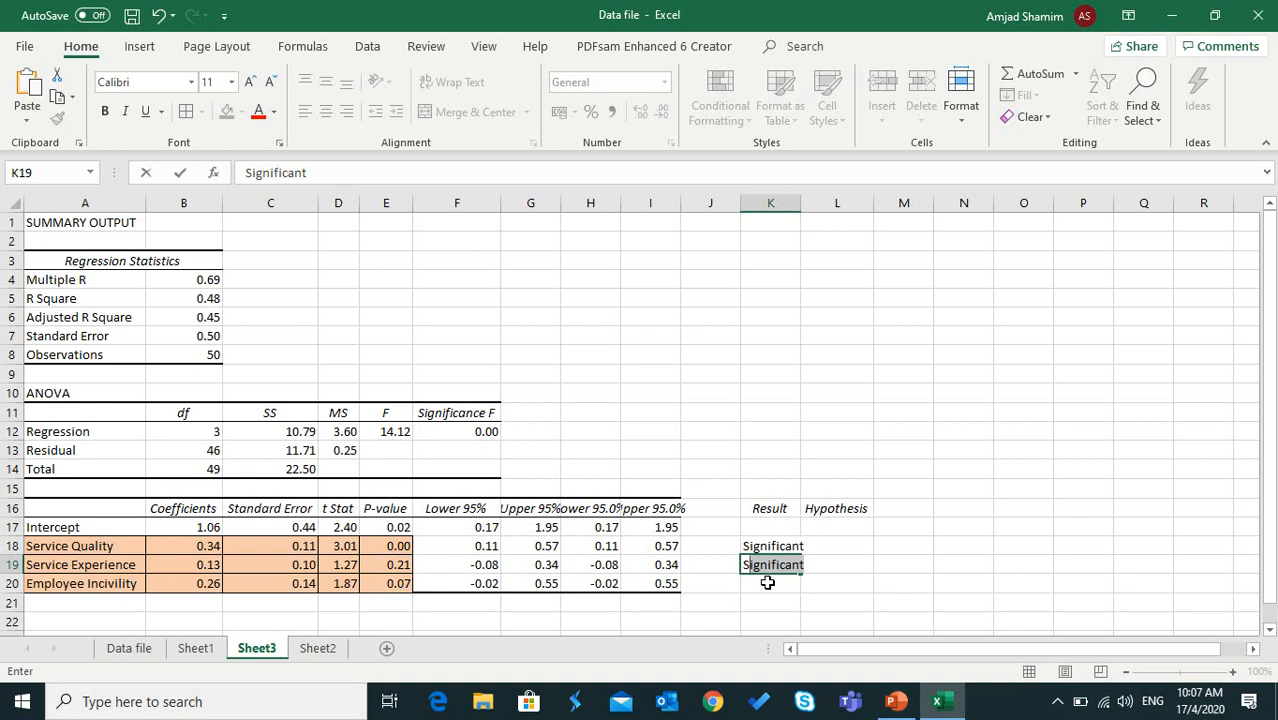
key("BackSpace")
key("BackSpace")
type("Insig")
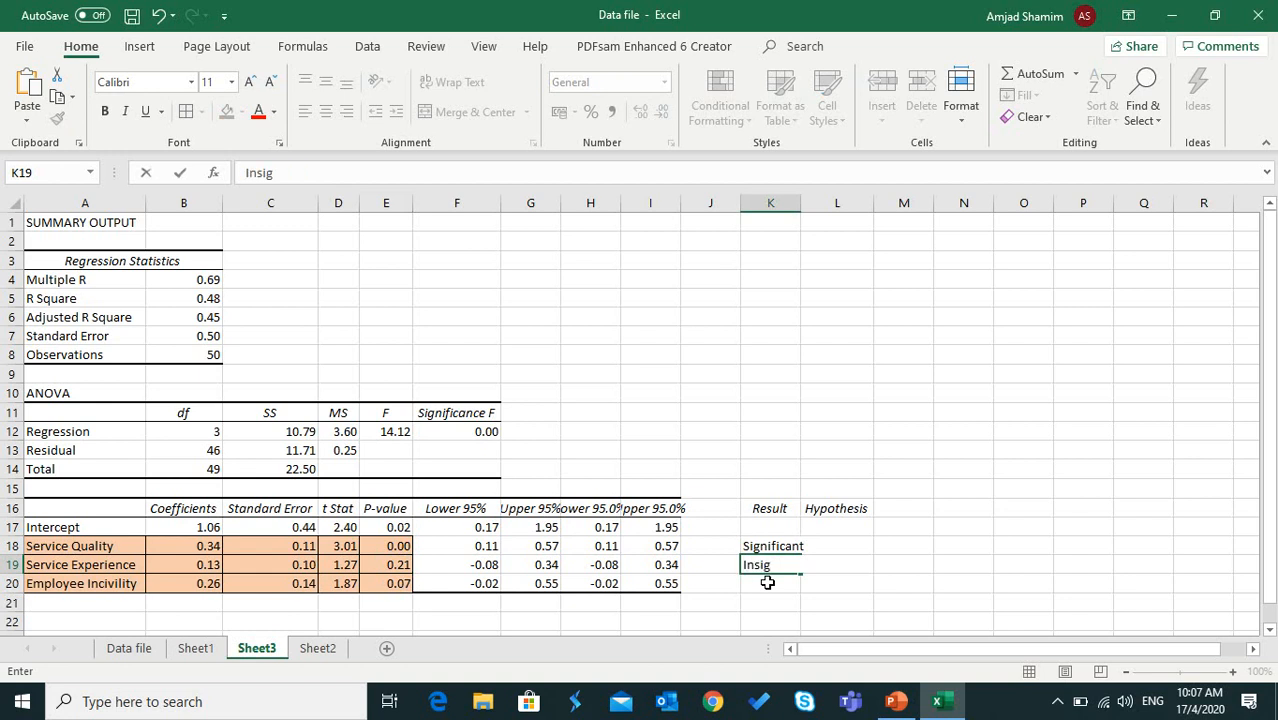
type("nificant")
key("Return")
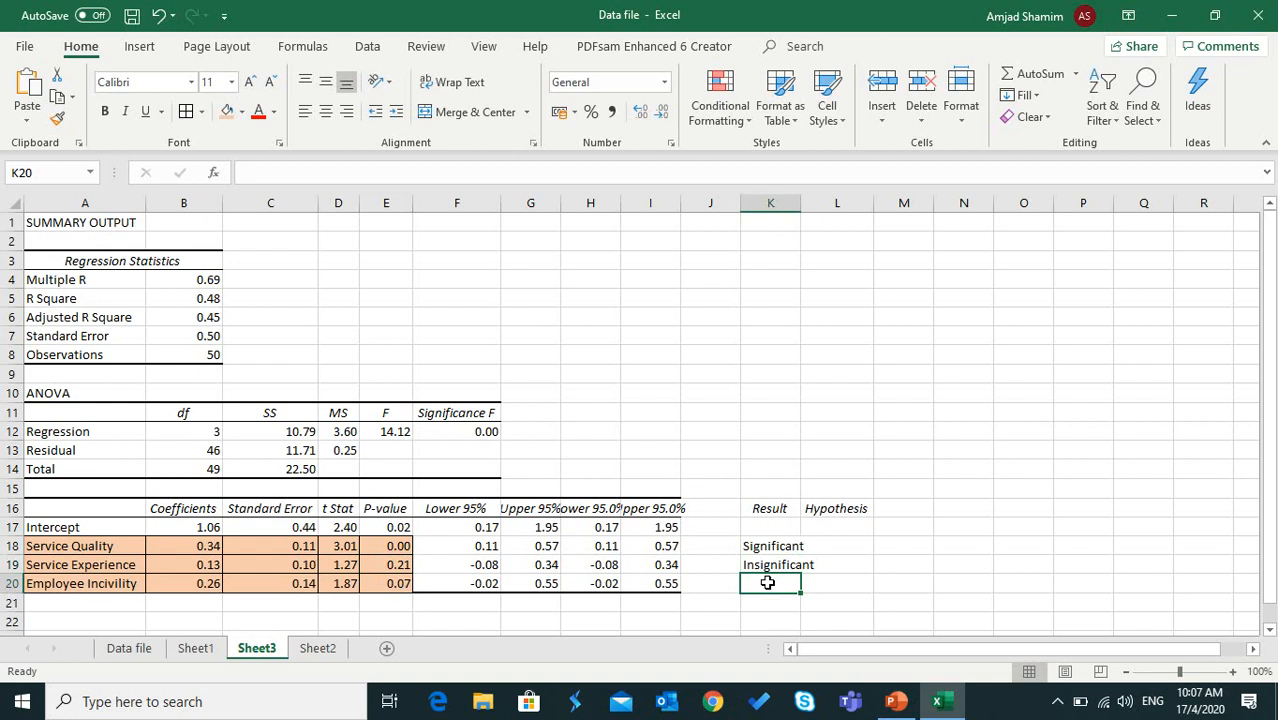
Step: Record Significant as Employee Incivility's result in K20 and widen column K to fit its entries
left_click(374, 565)
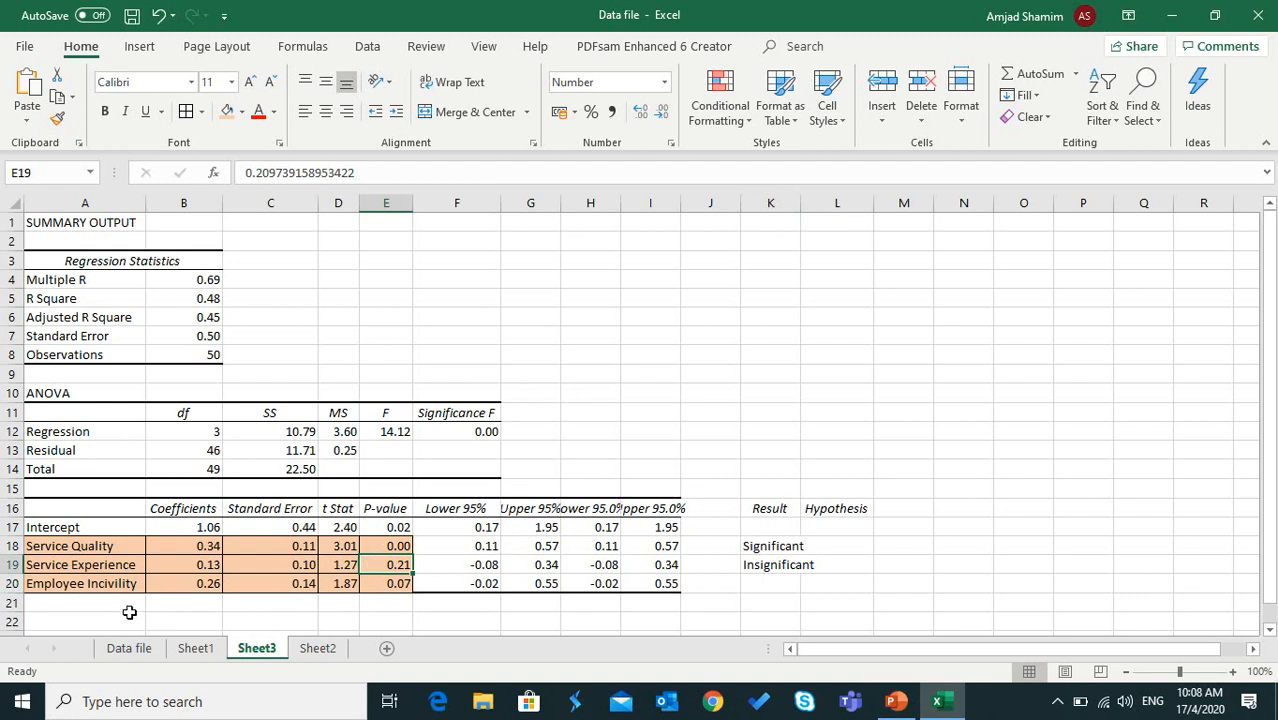
left_click(380, 587)
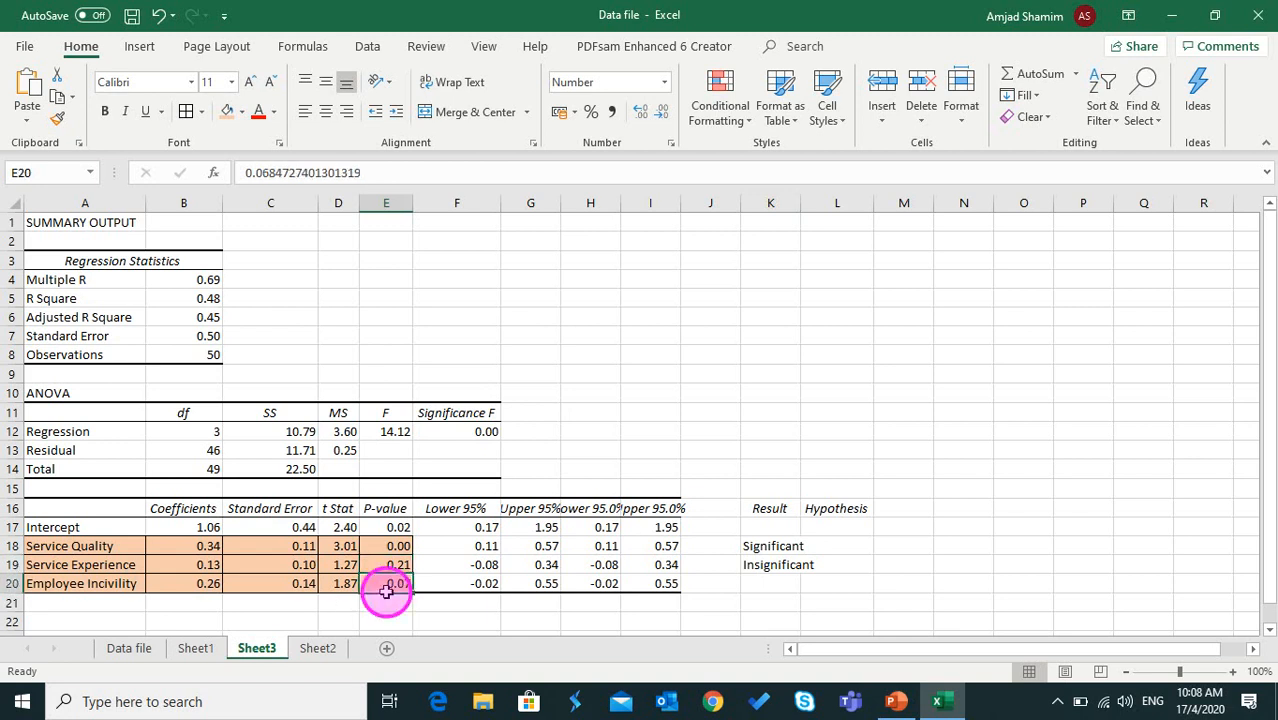
left_click(748, 584)
type("Significant")
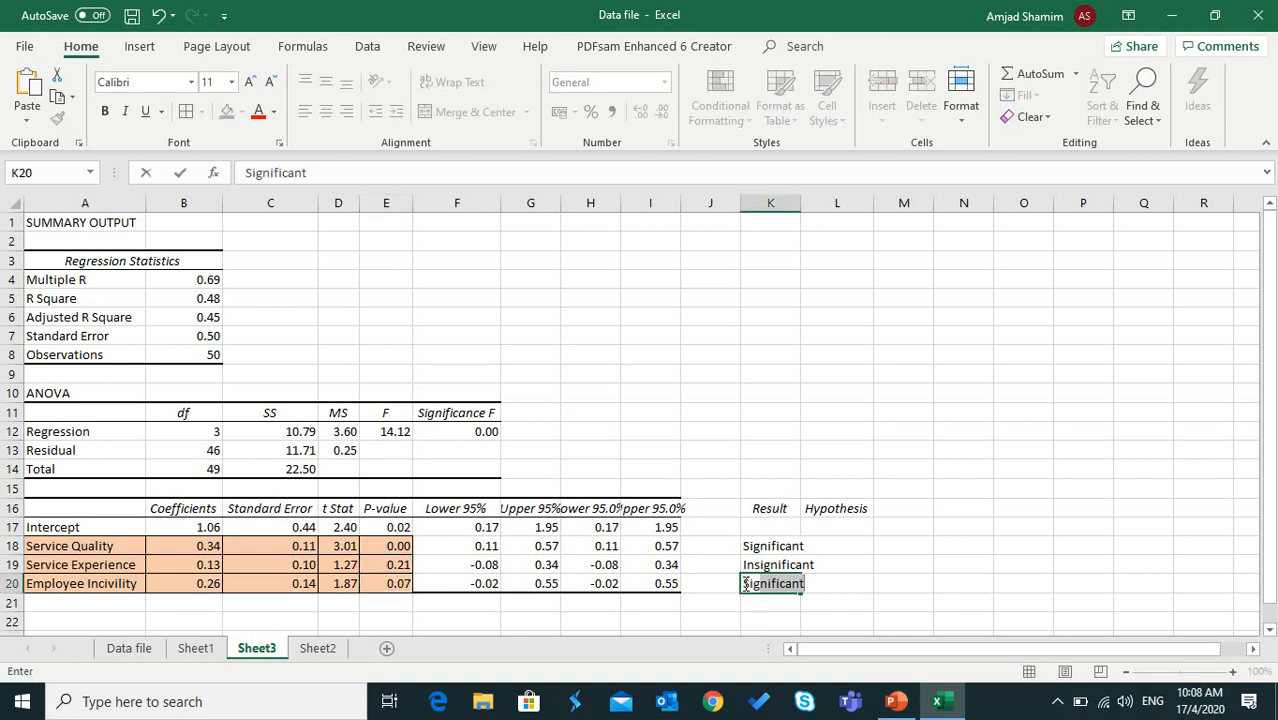
key("Tab")
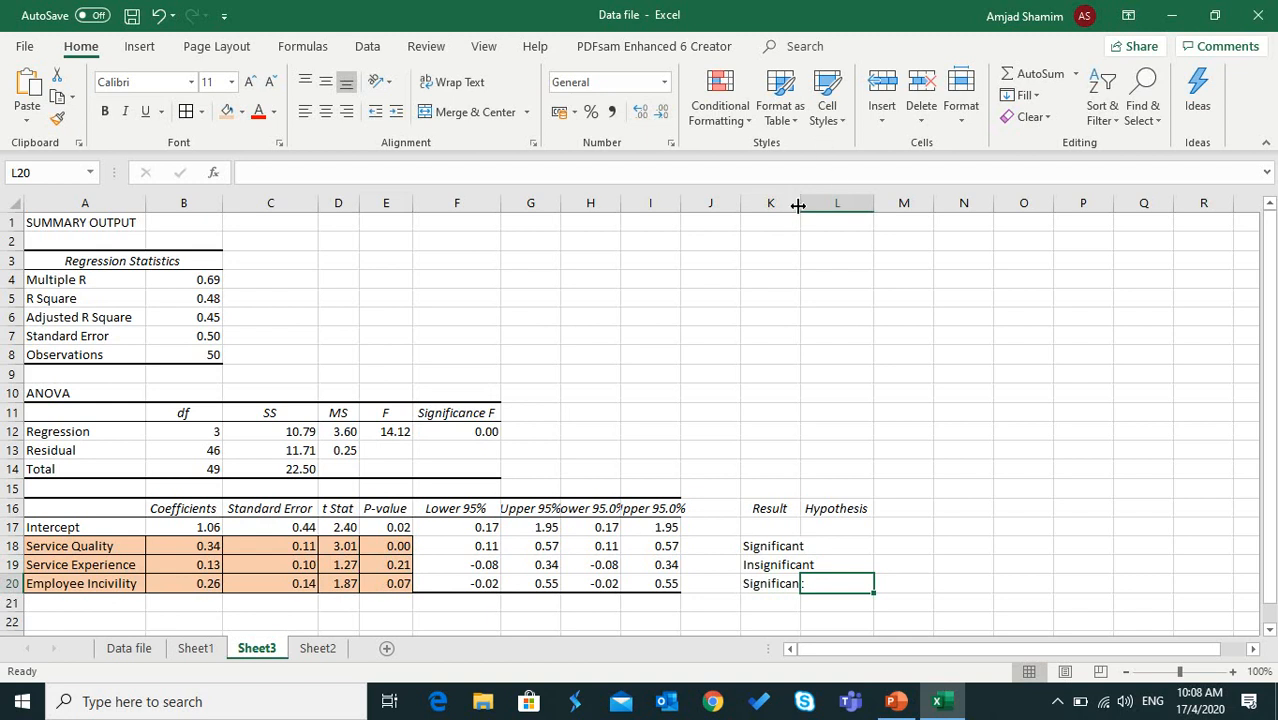
left_click_drag(798, 203, 816, 204)
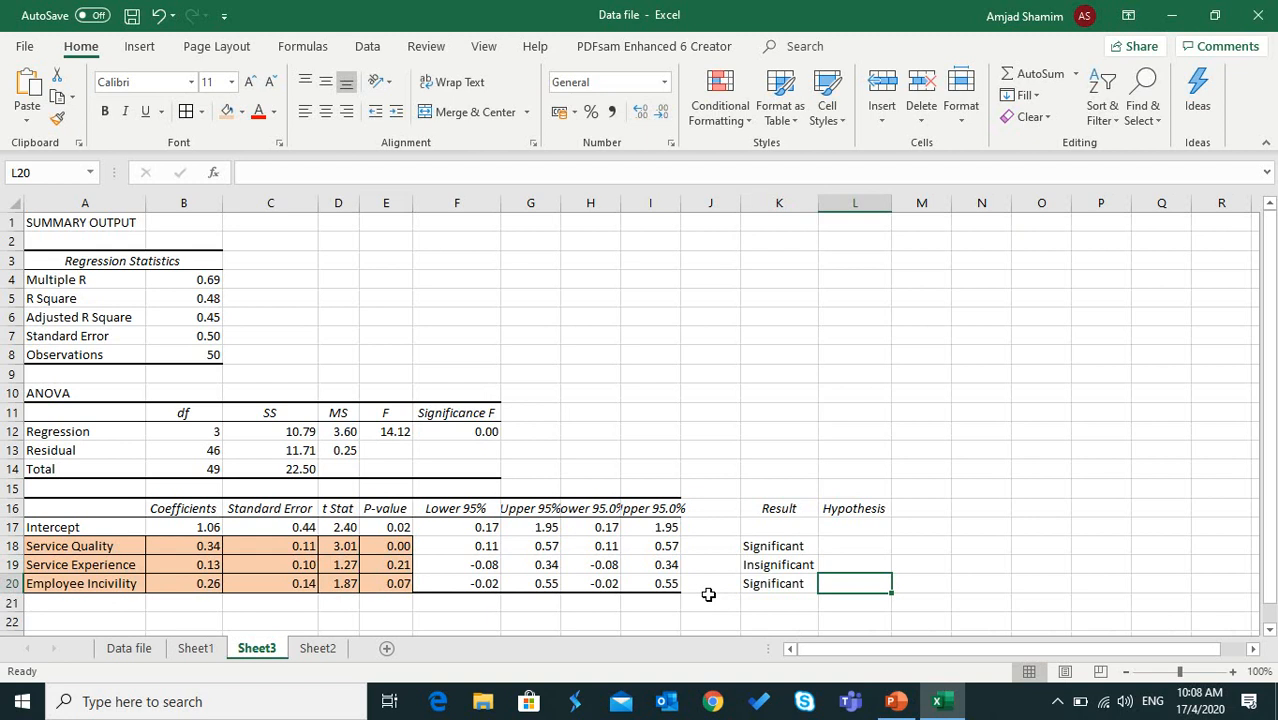
Step: Compare hypothesis H1 on the PowerPoint Hypothesis slide with Service Quality's coefficient in Excel, and enter Supported in L18
key("Up")
key("Up")
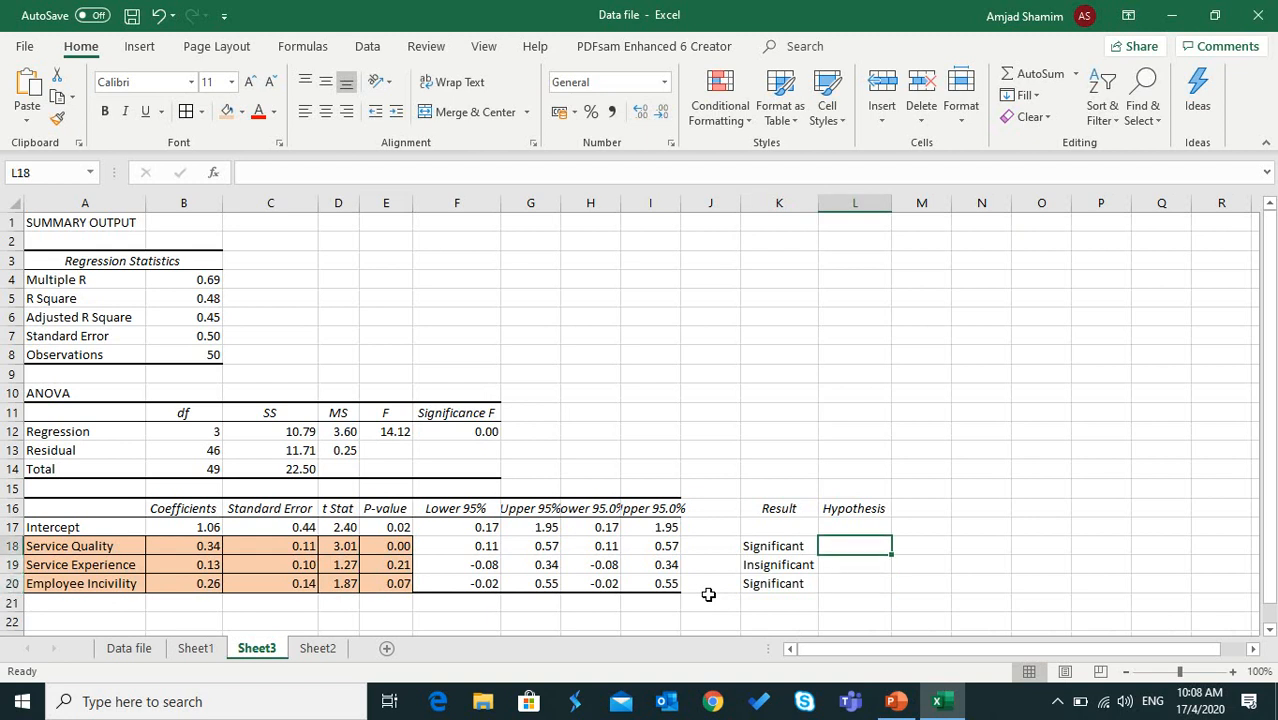
left_click(896, 701)
left_click(170, 325)
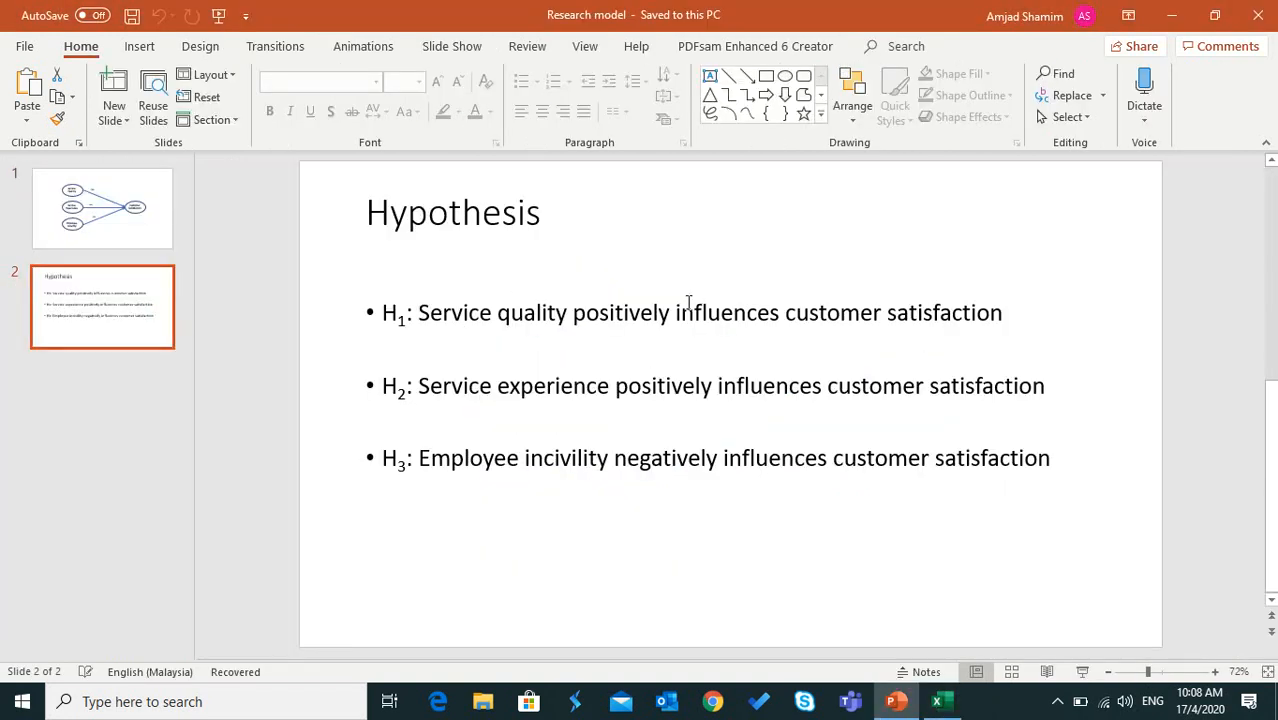
left_click(937, 701)
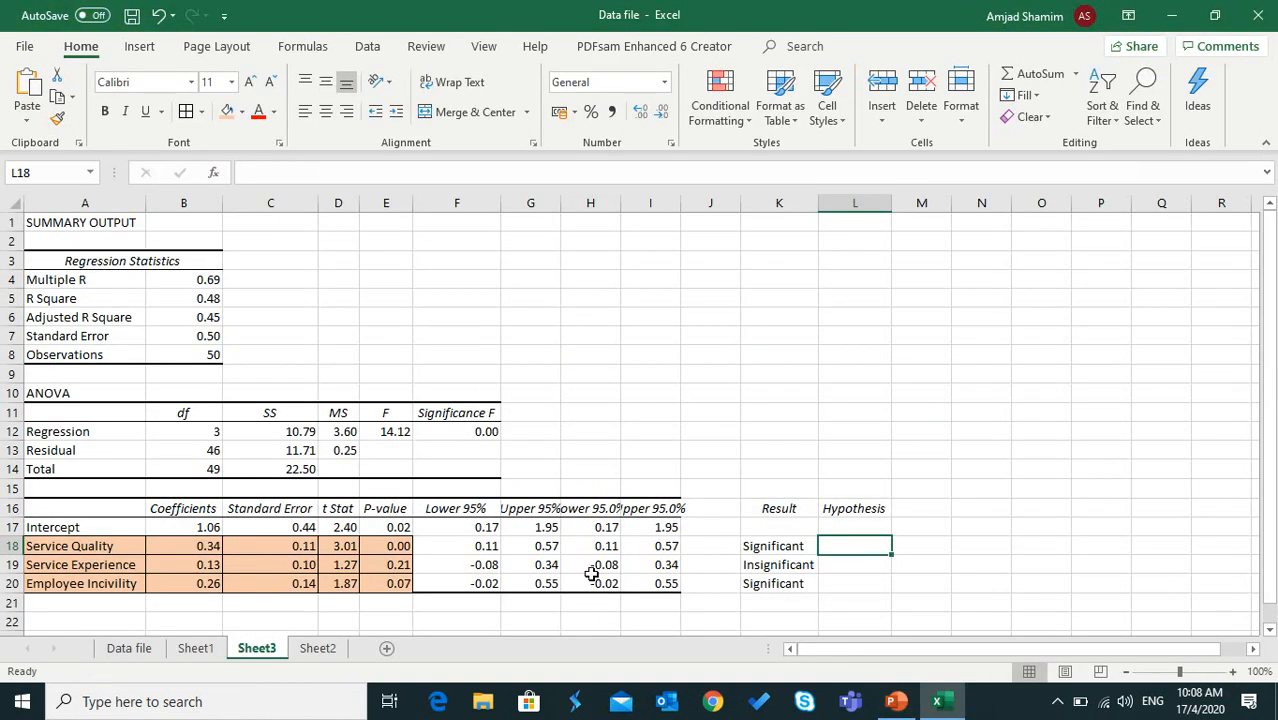
left_click(171, 545)
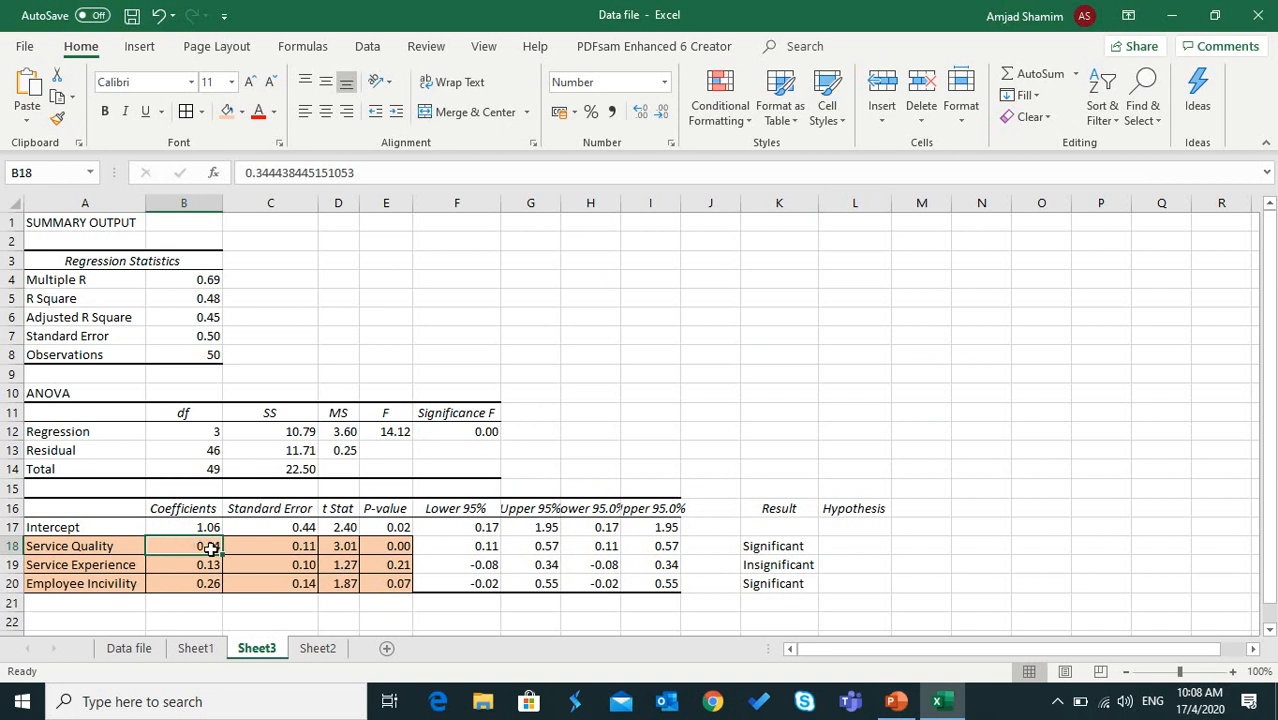
left_click(868, 544)
type("Supporte")
key("Return")
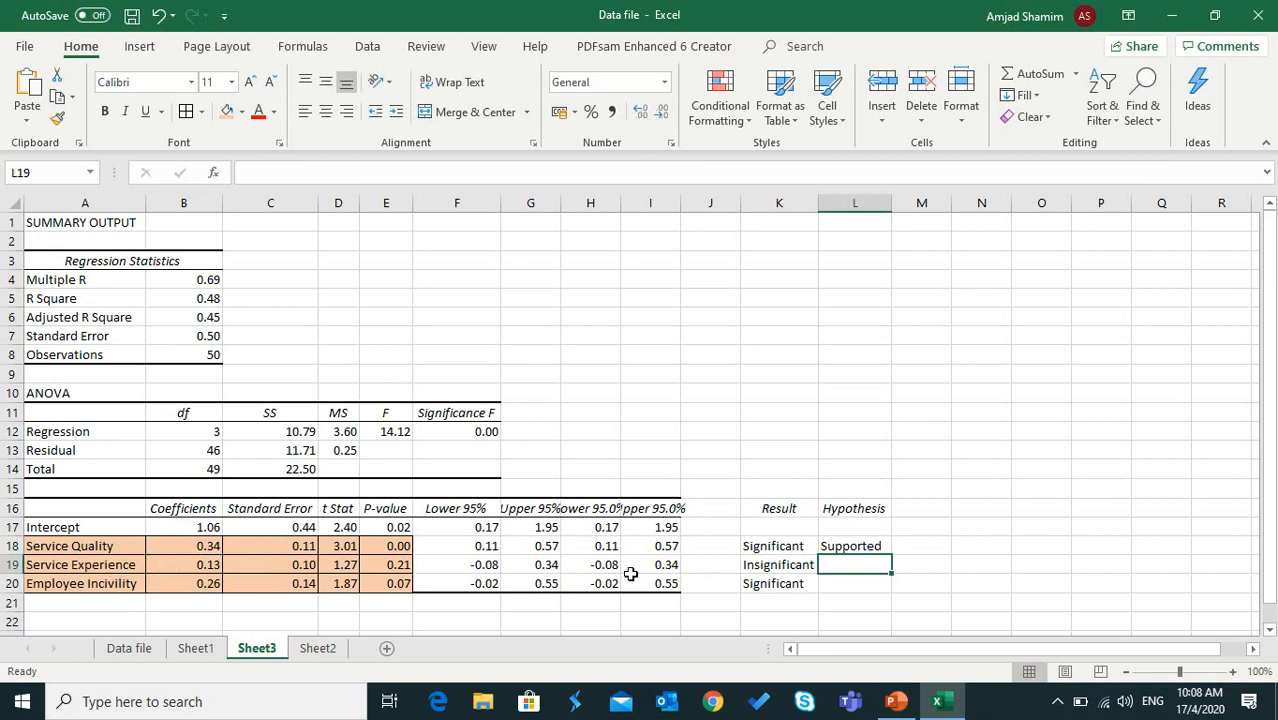
Step: Review hypothesis H2 in PowerPoint, return to Excel and enter Not Supported for Service Experience in L19
left_click(896, 701)
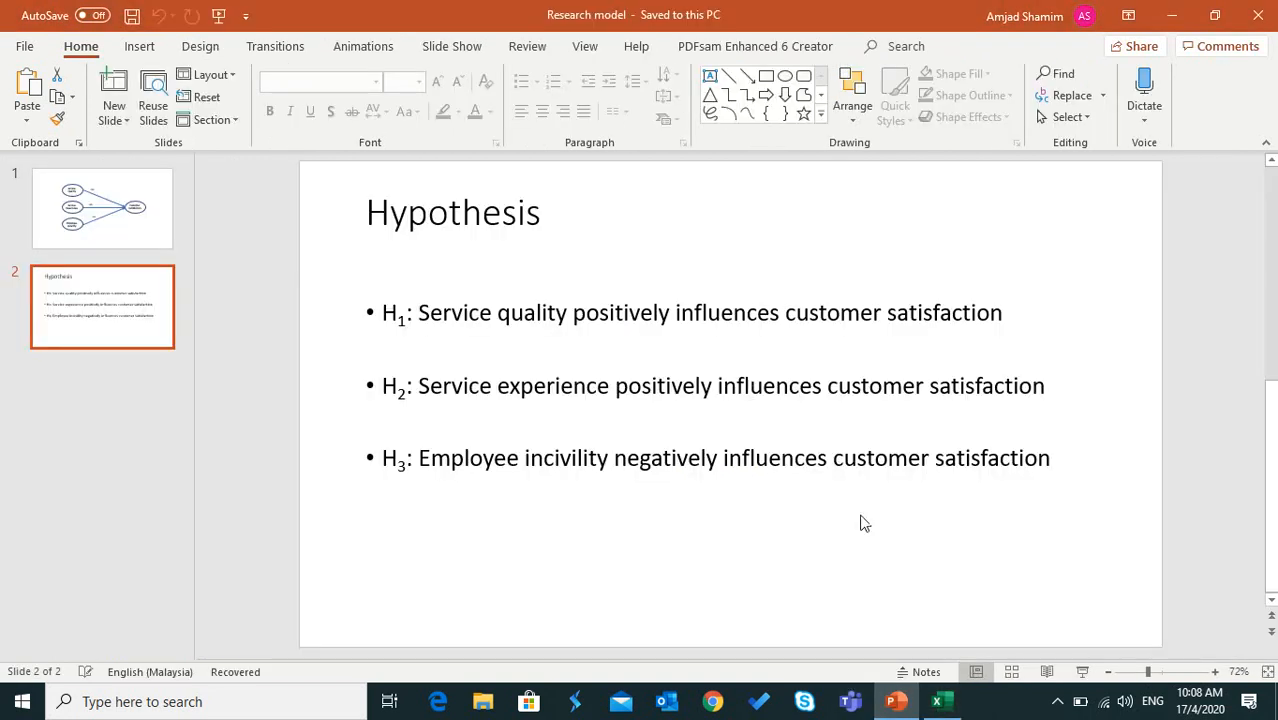
left_click(937, 701)
left_click(778, 566)
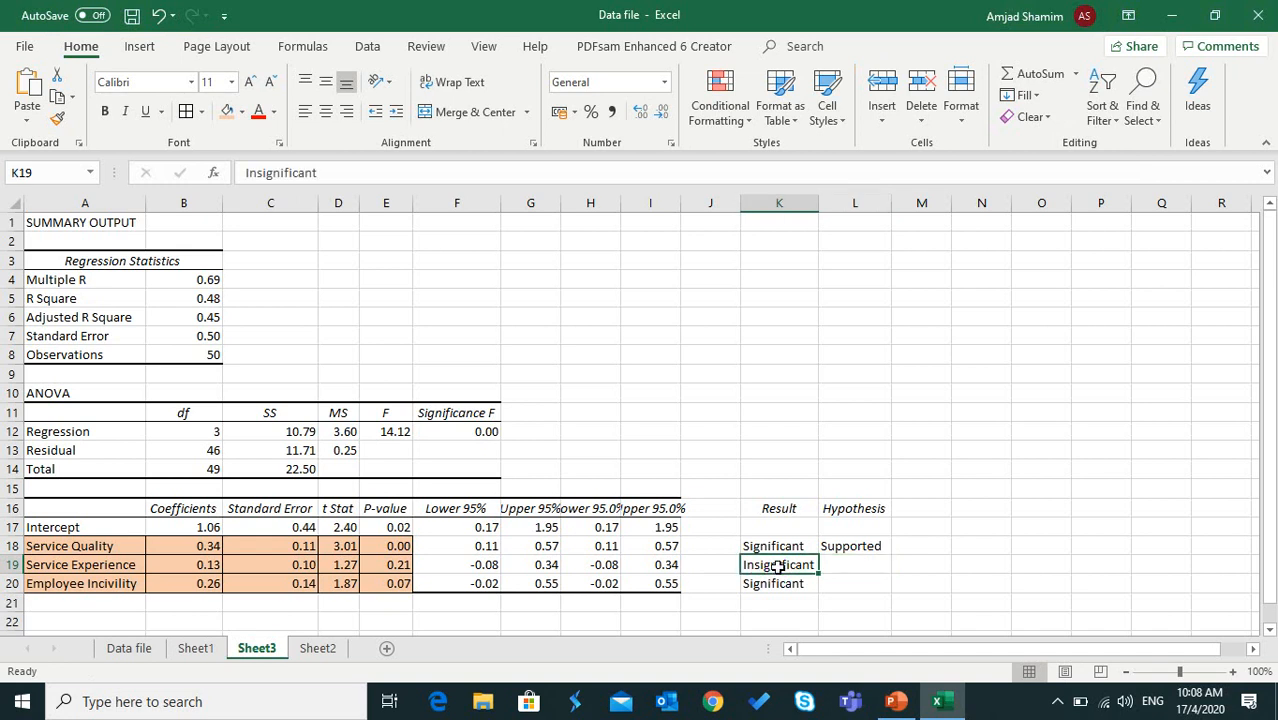
left_click(881, 563)
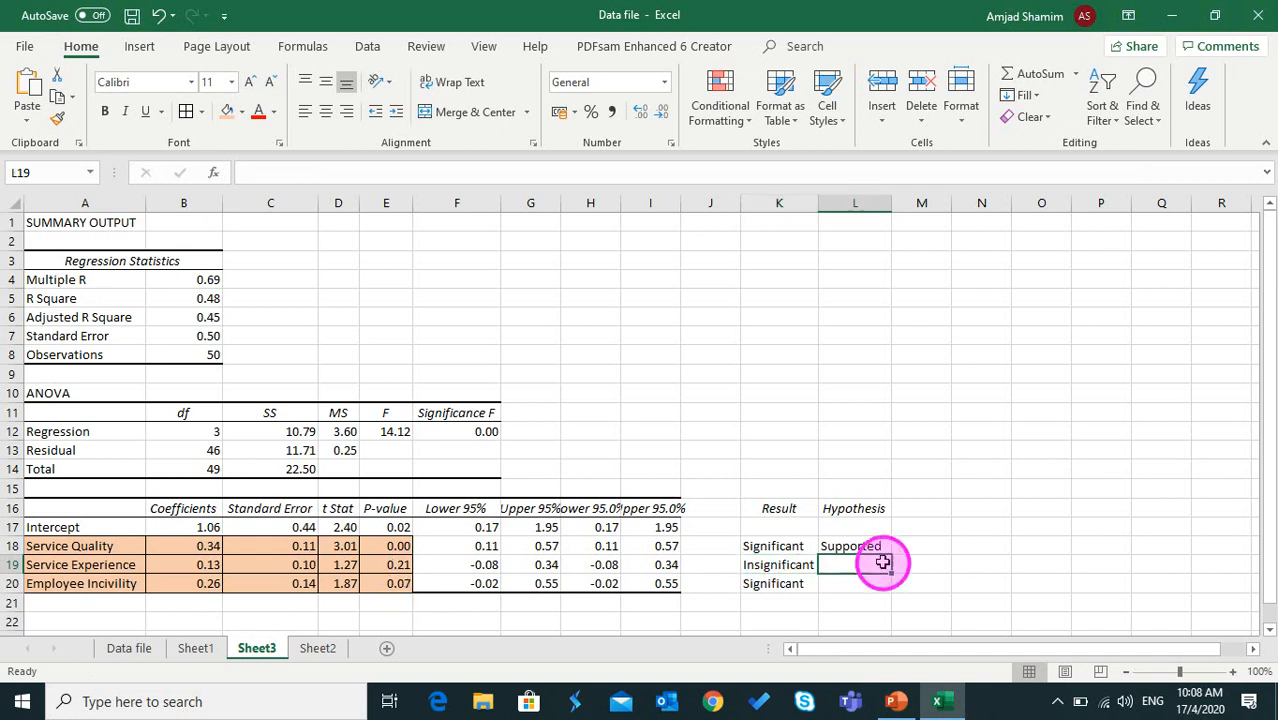
type("Not Su")
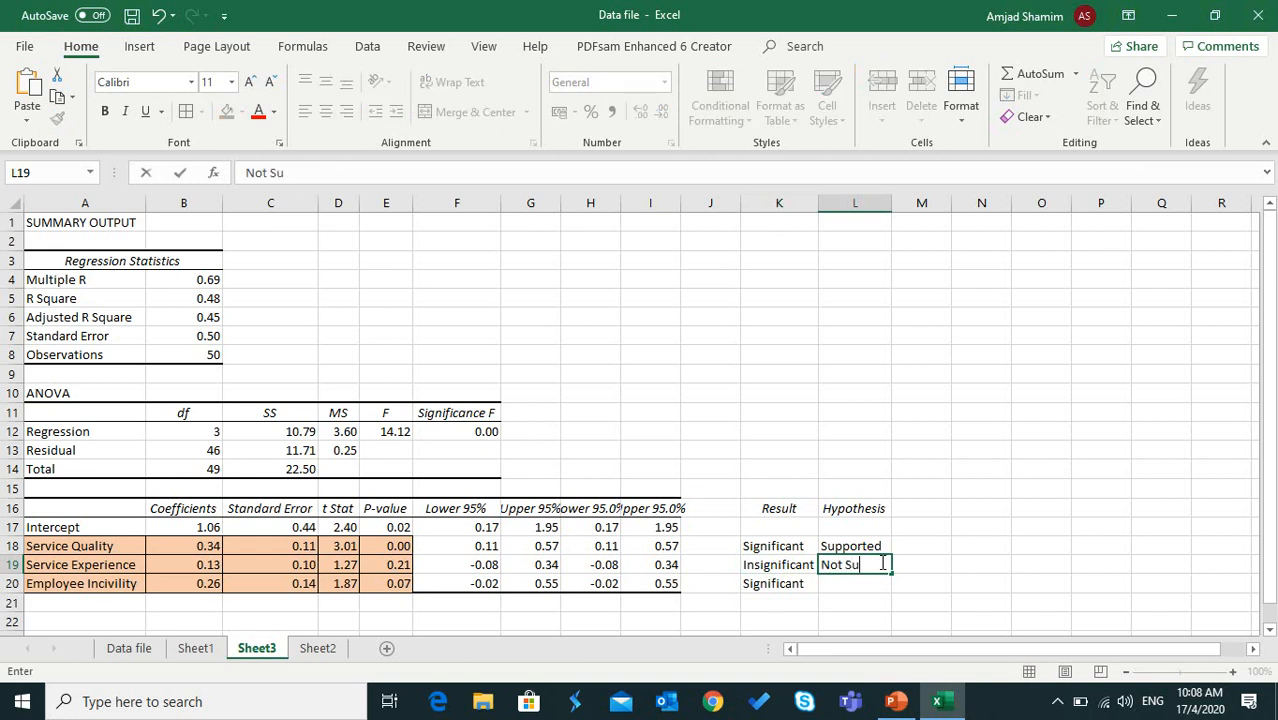
type("pported")
key("Return")
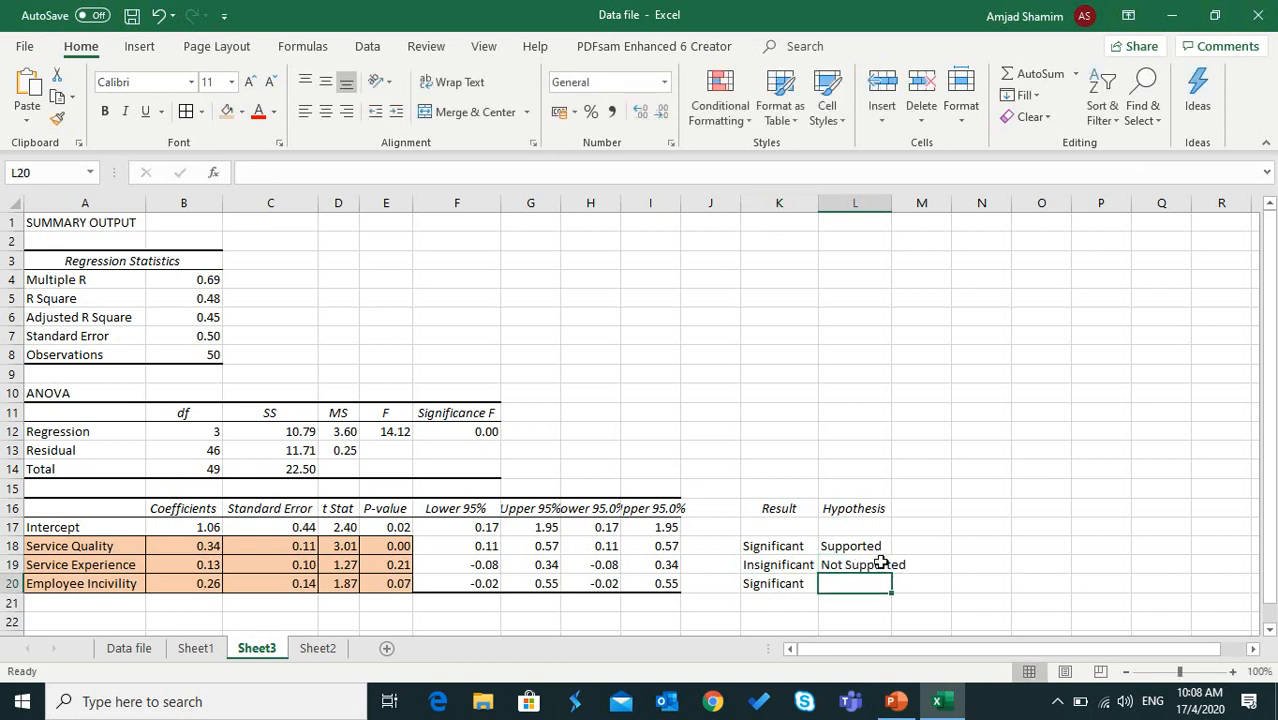
Step: Review hypothesis H3 in PowerPoint, highlighting the word "negatively", and return to the Excel regression output
left_click(895, 703)
left_click(633, 451)
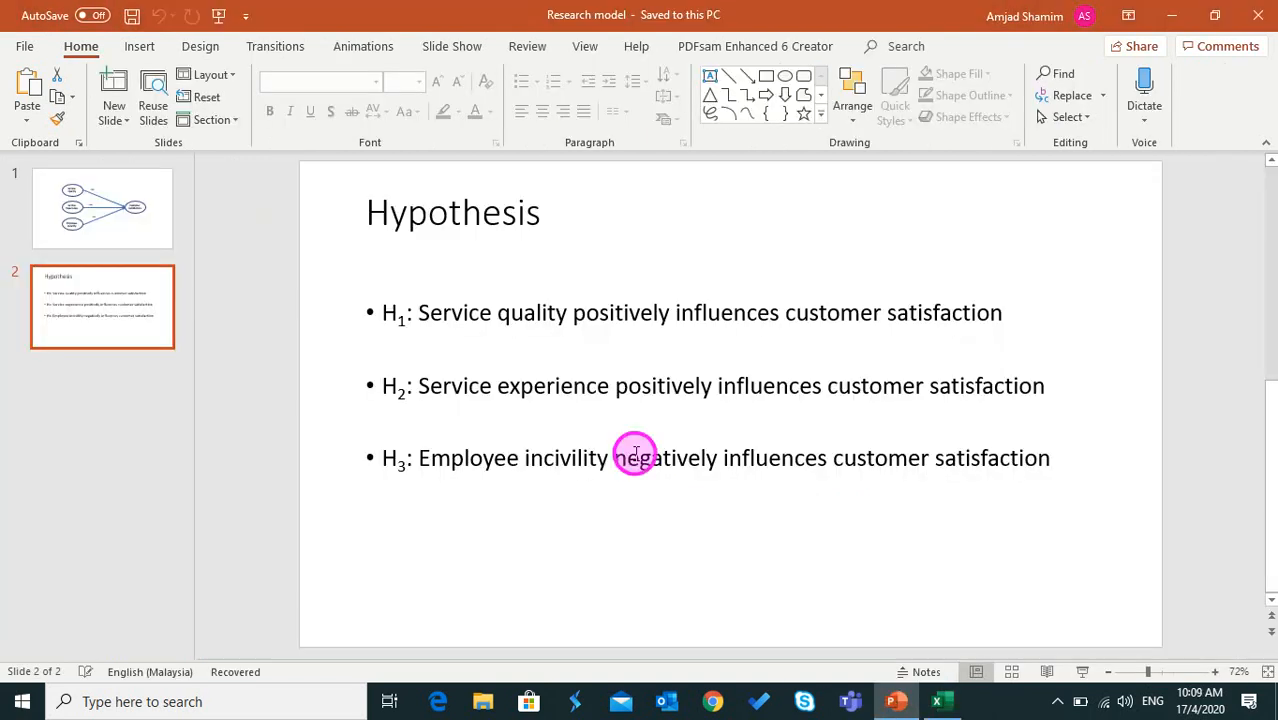
double_click(635, 453)
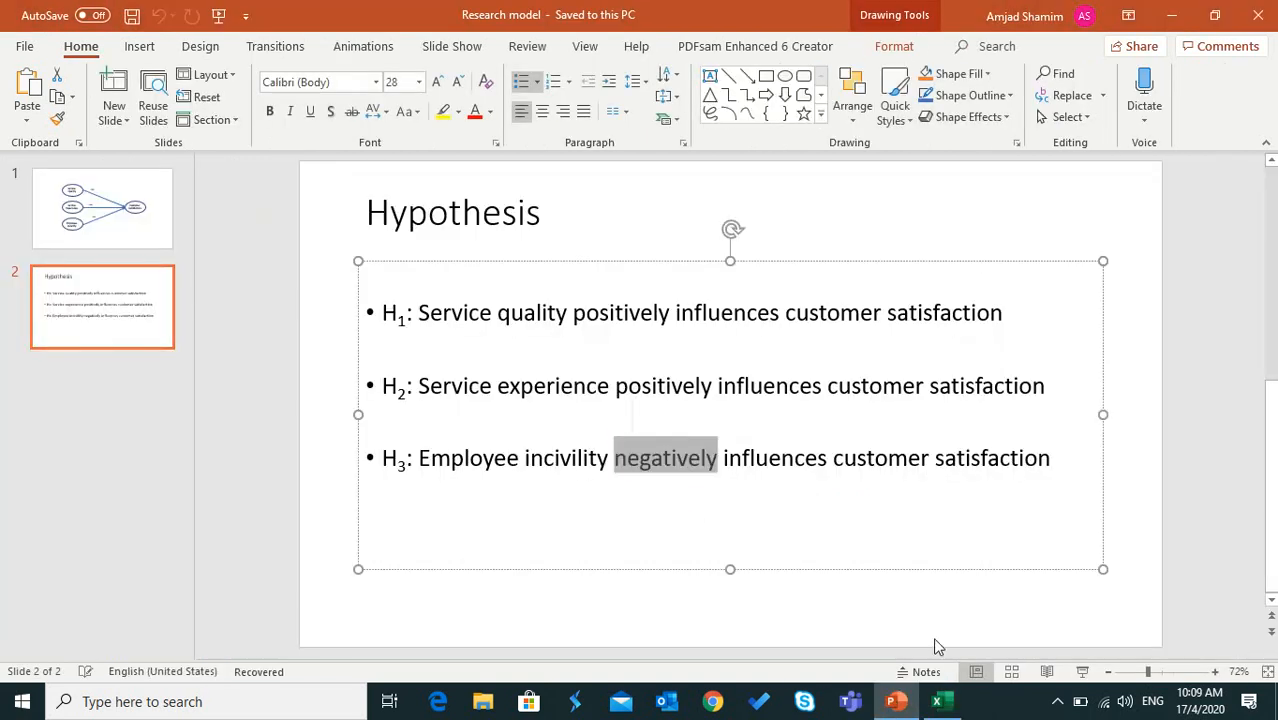
left_click(960, 708)
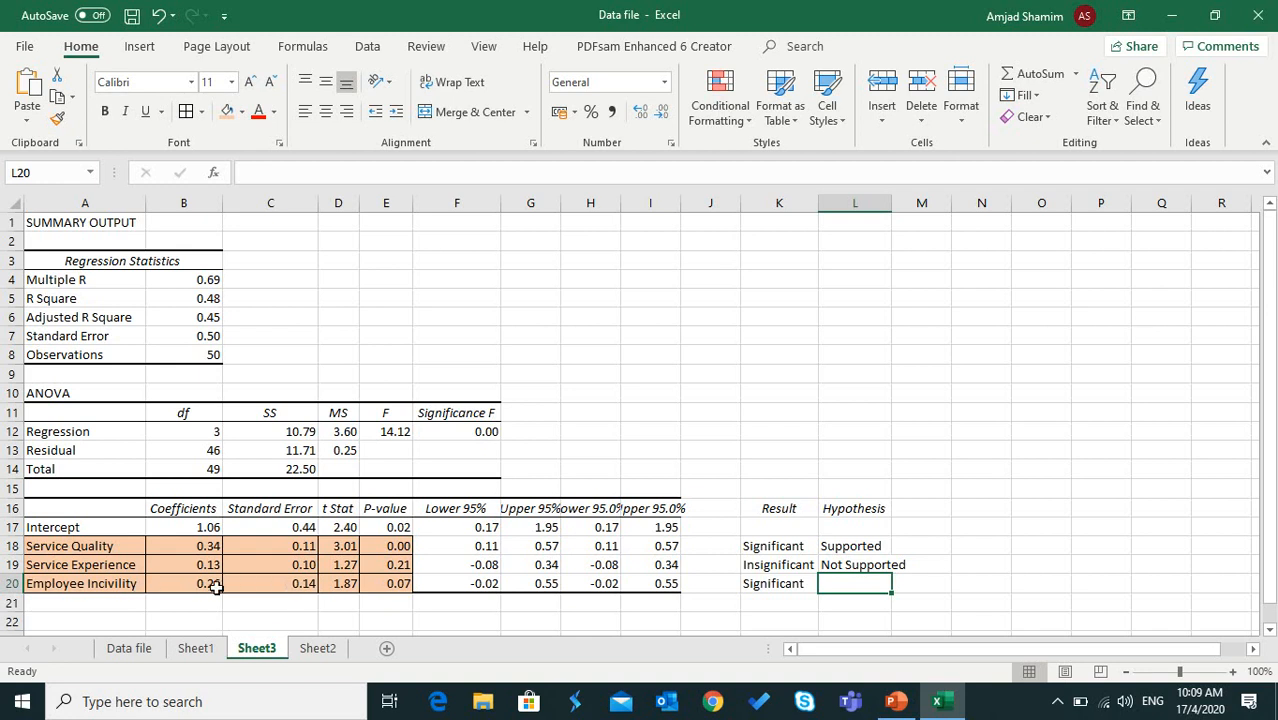
Step: Enter Not Supported for Employee Incivility in L20 and fit column L's width to its entries
left_click(766, 586)
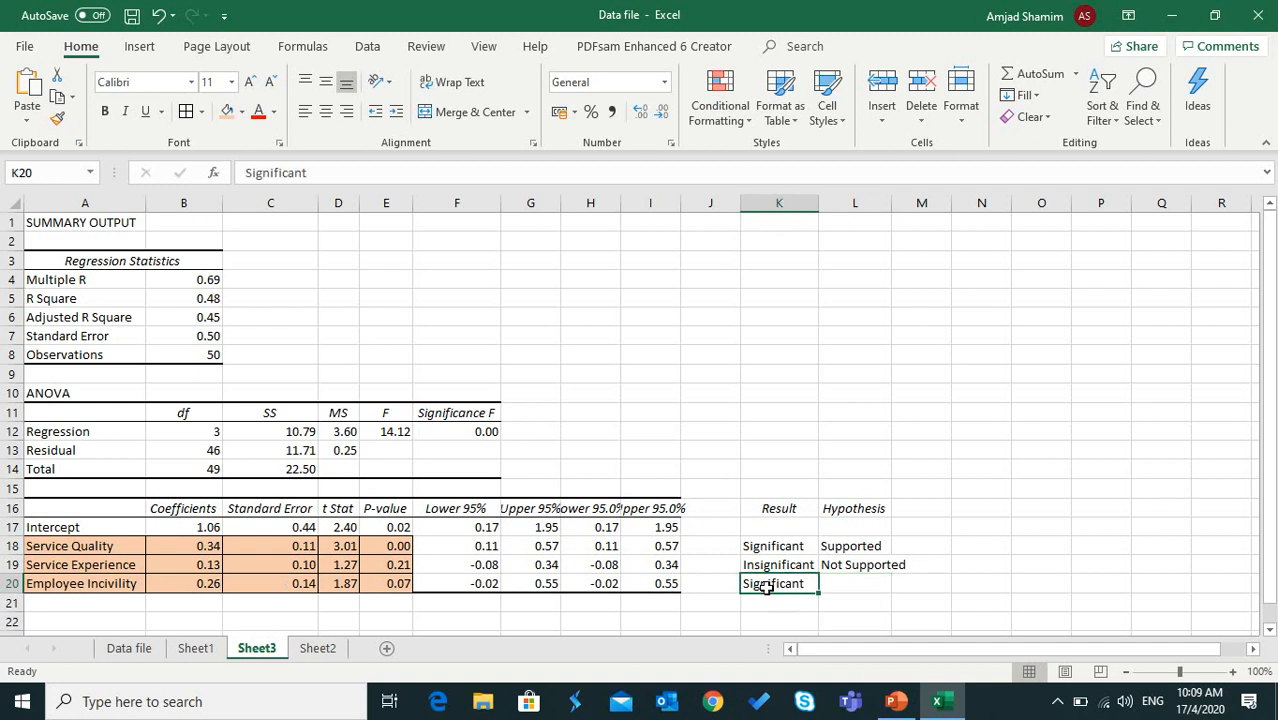
left_click(870, 586)
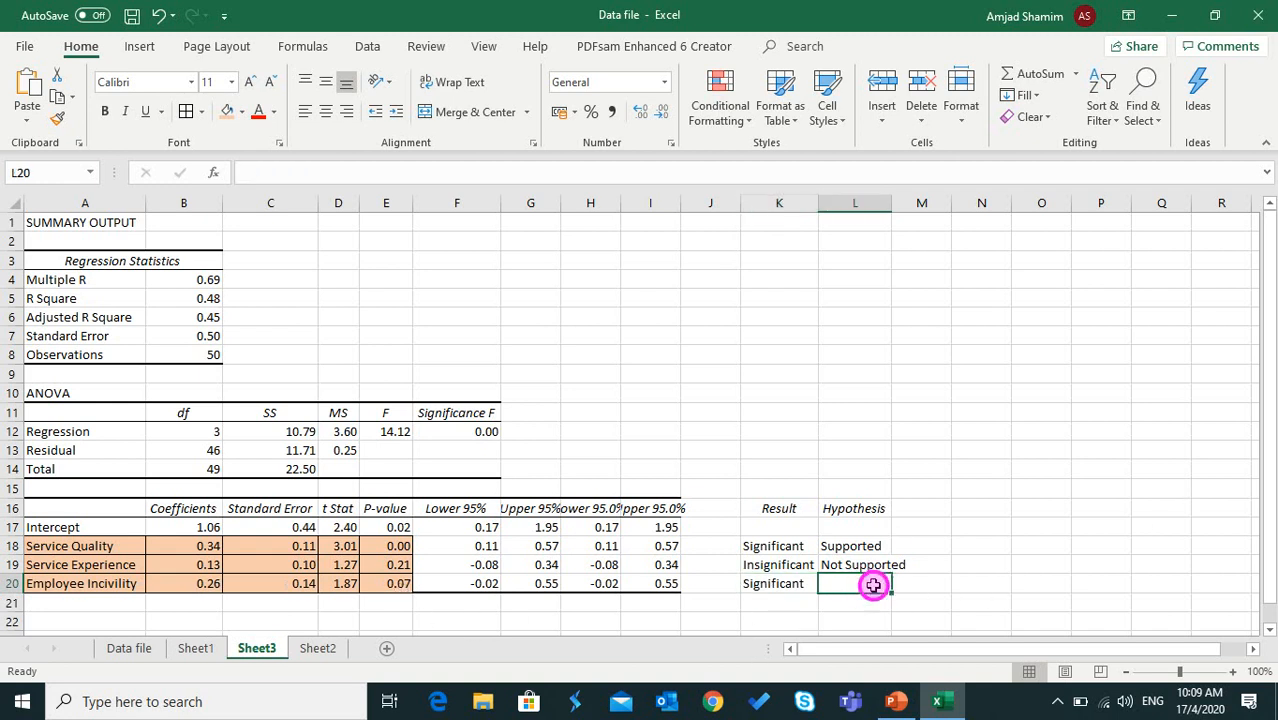
type("Not Supported")
key("Tab")
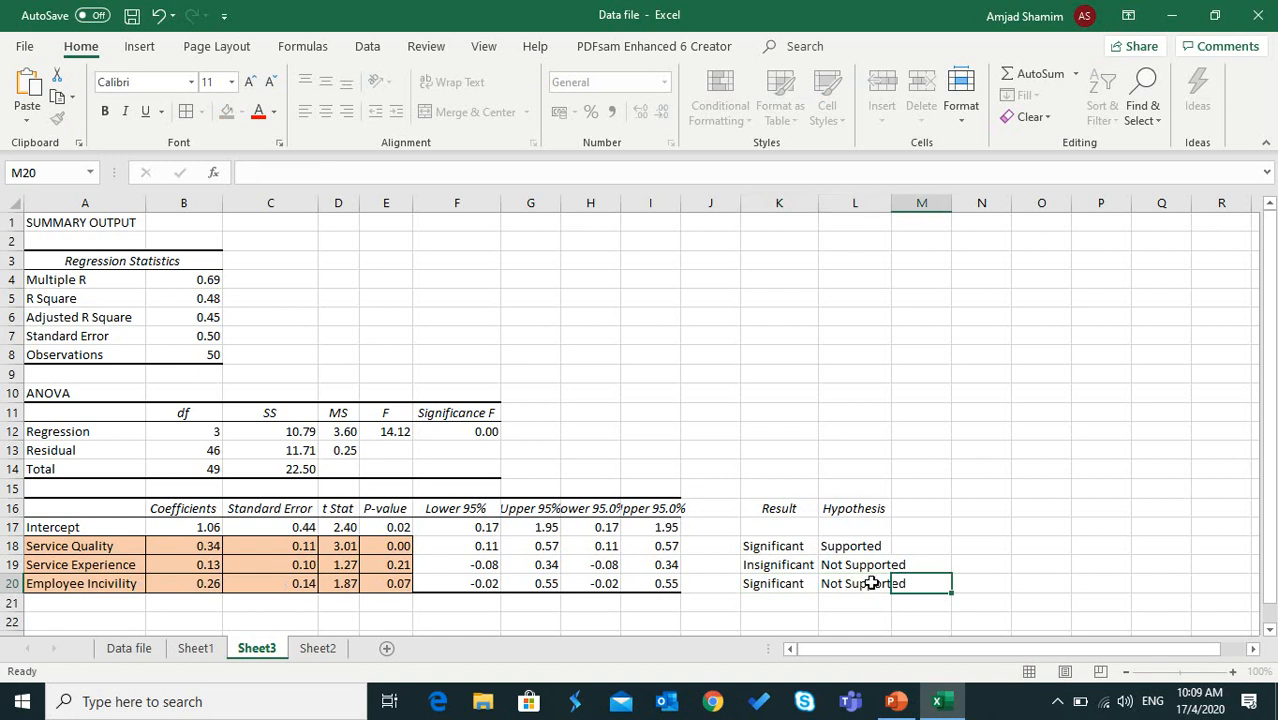
double_click(891, 203)
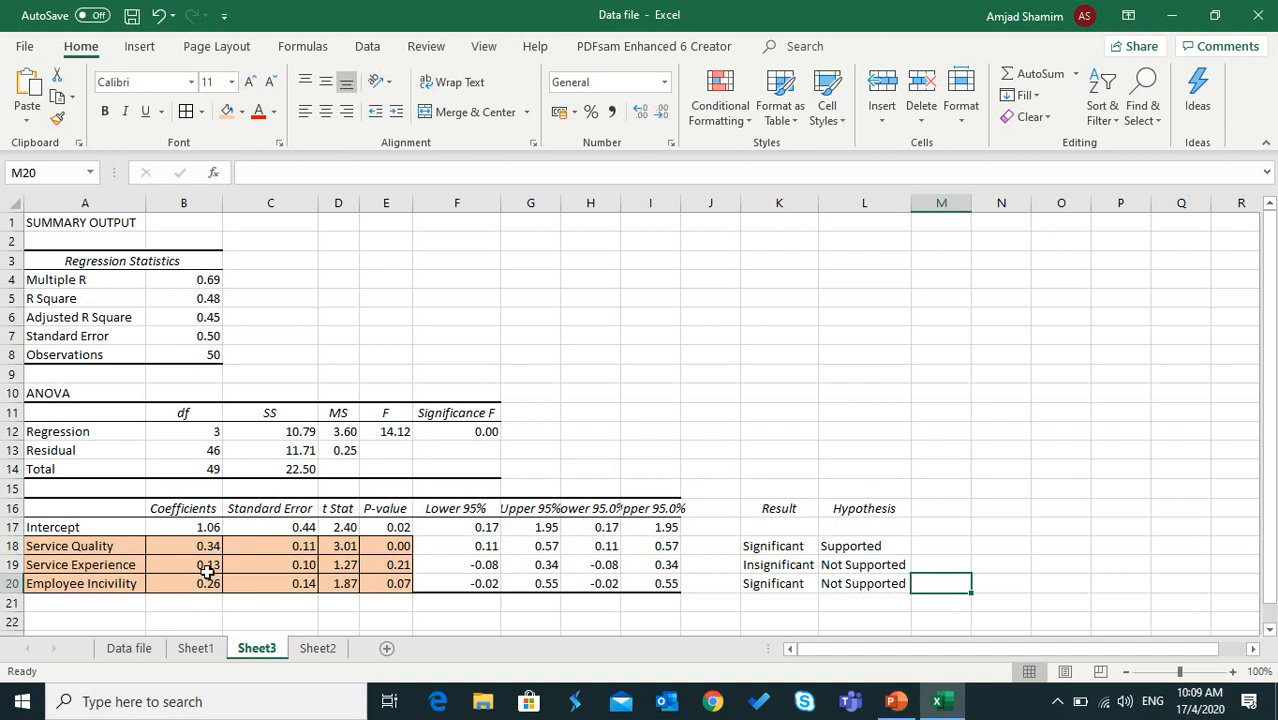
Step: Review the Service Experience and Employee Incivility coefficients, Employee Incivility's P-value and hypothesis verdict, and the R Square row
left_click(206, 566)
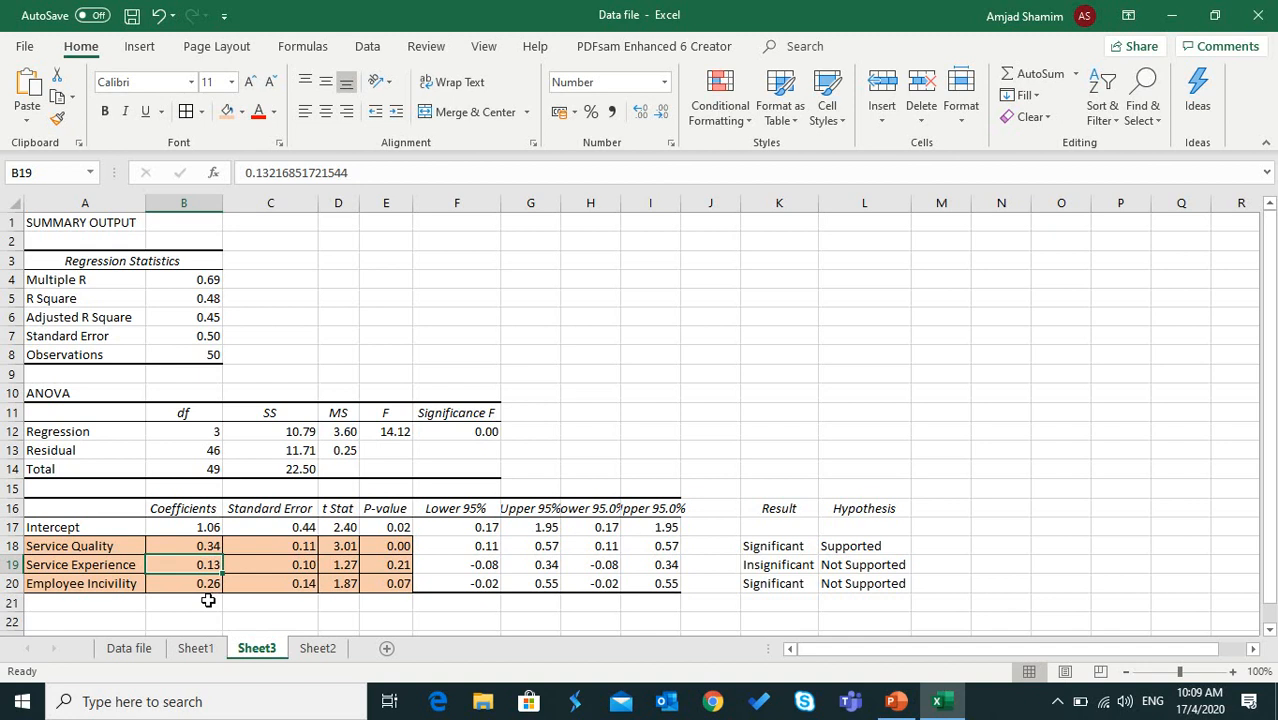
left_click(206, 585)
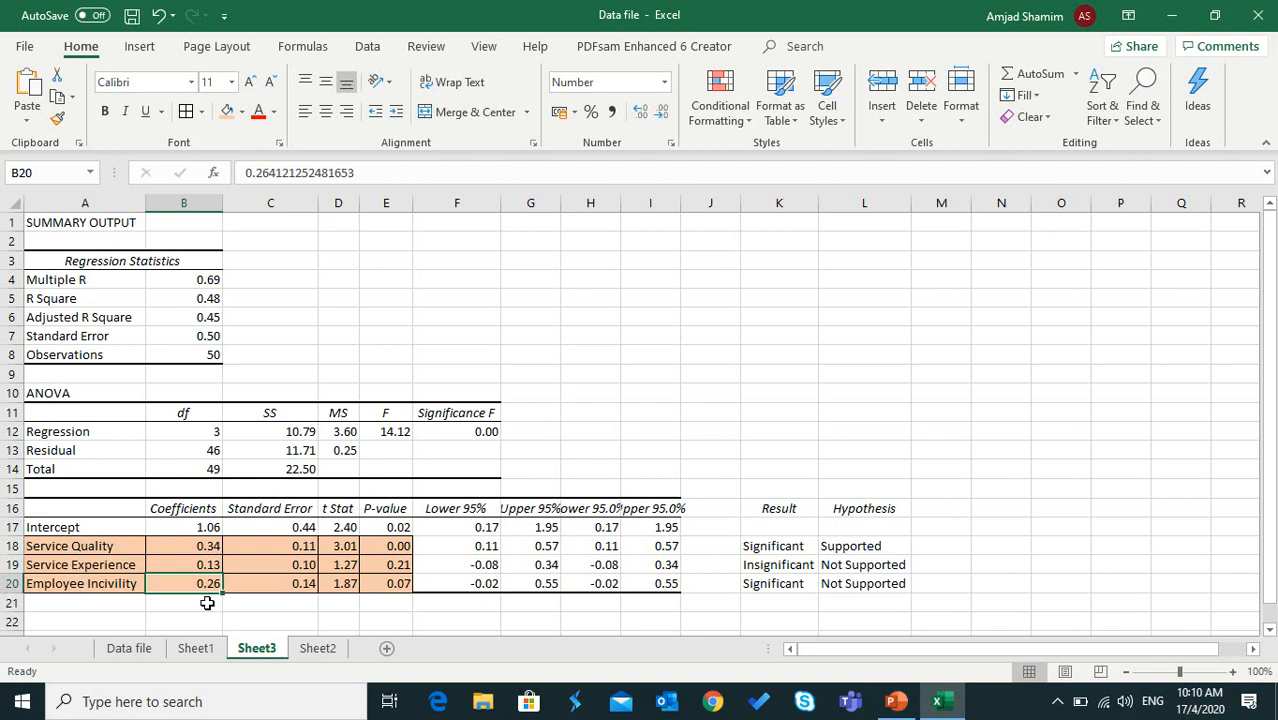
left_click(396, 583)
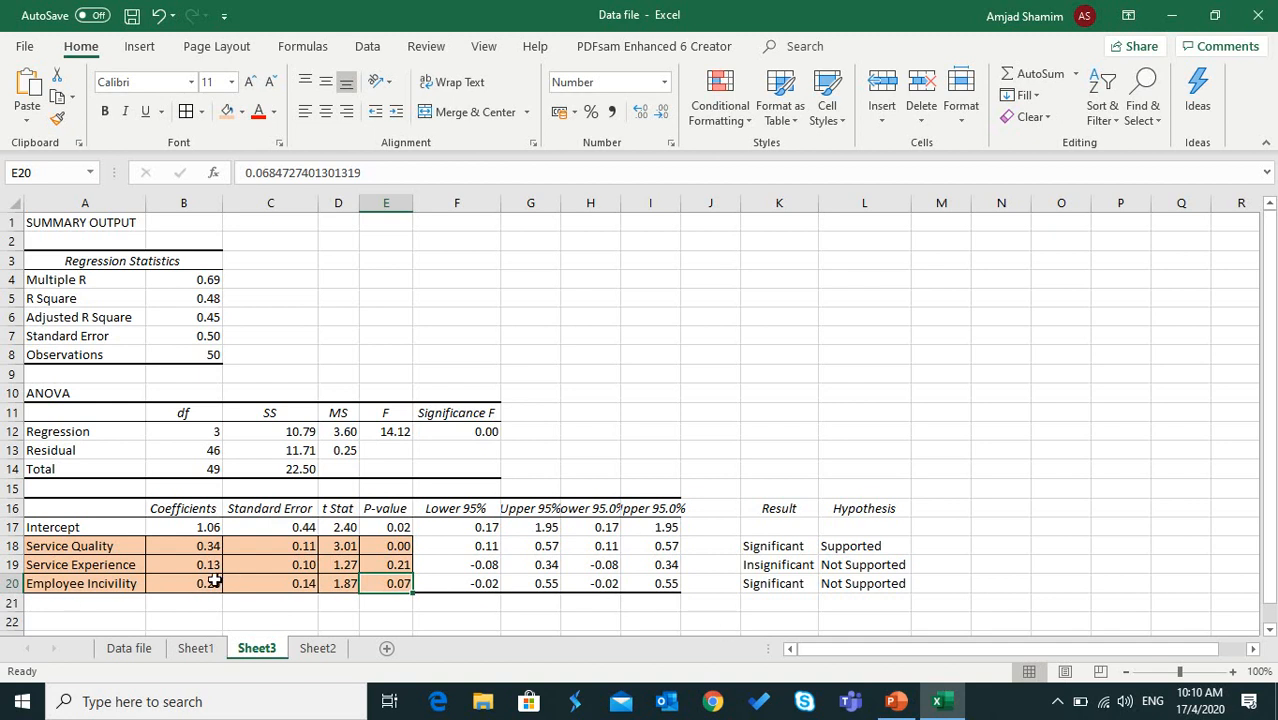
left_click(826, 583)
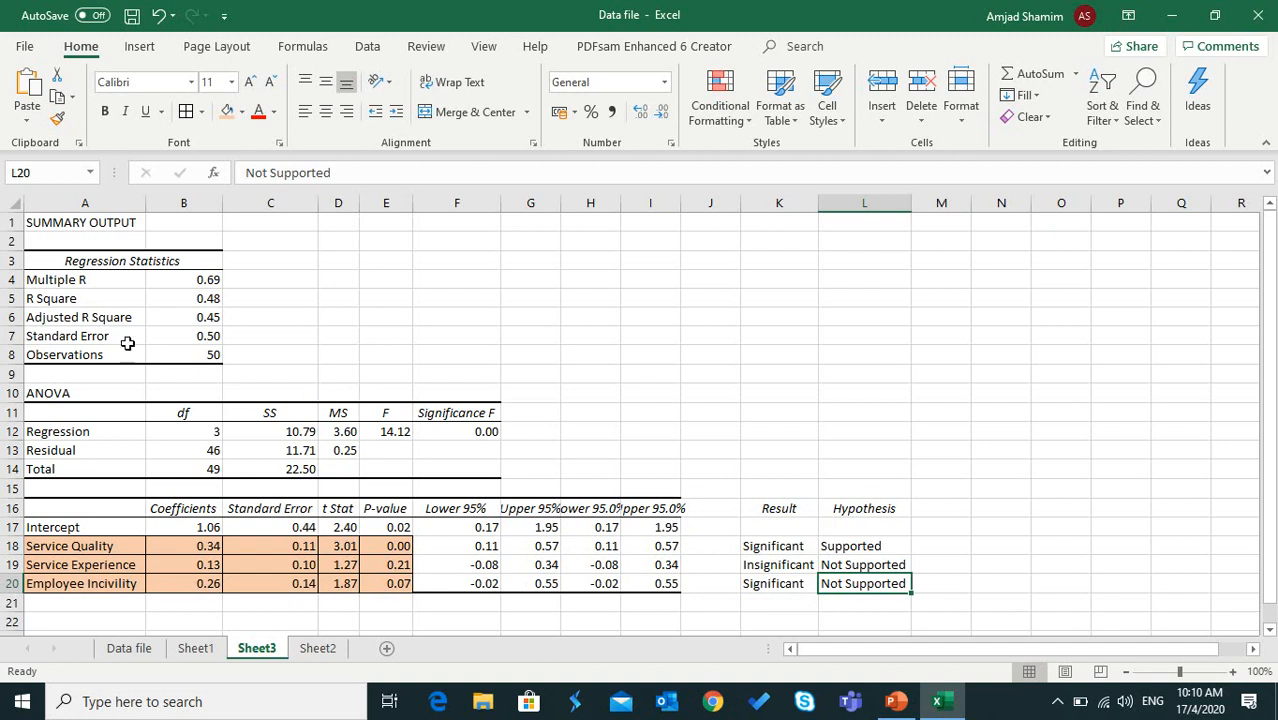
left_click(58, 301)
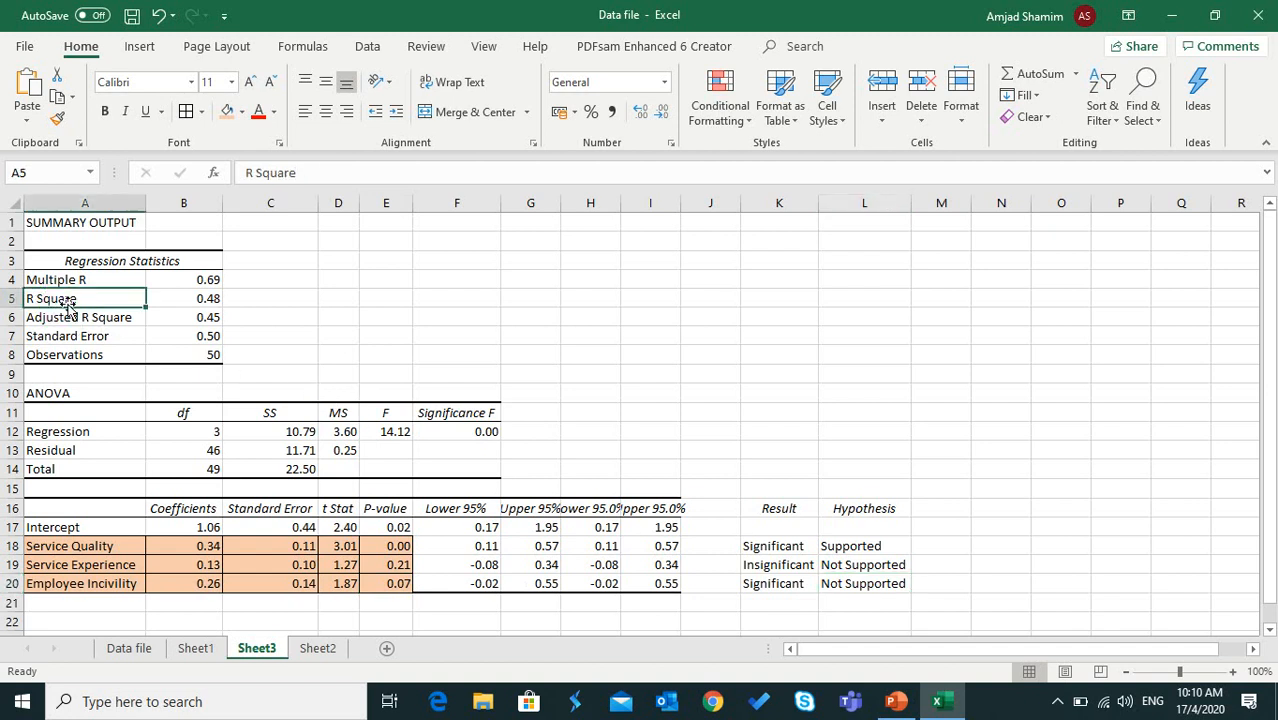